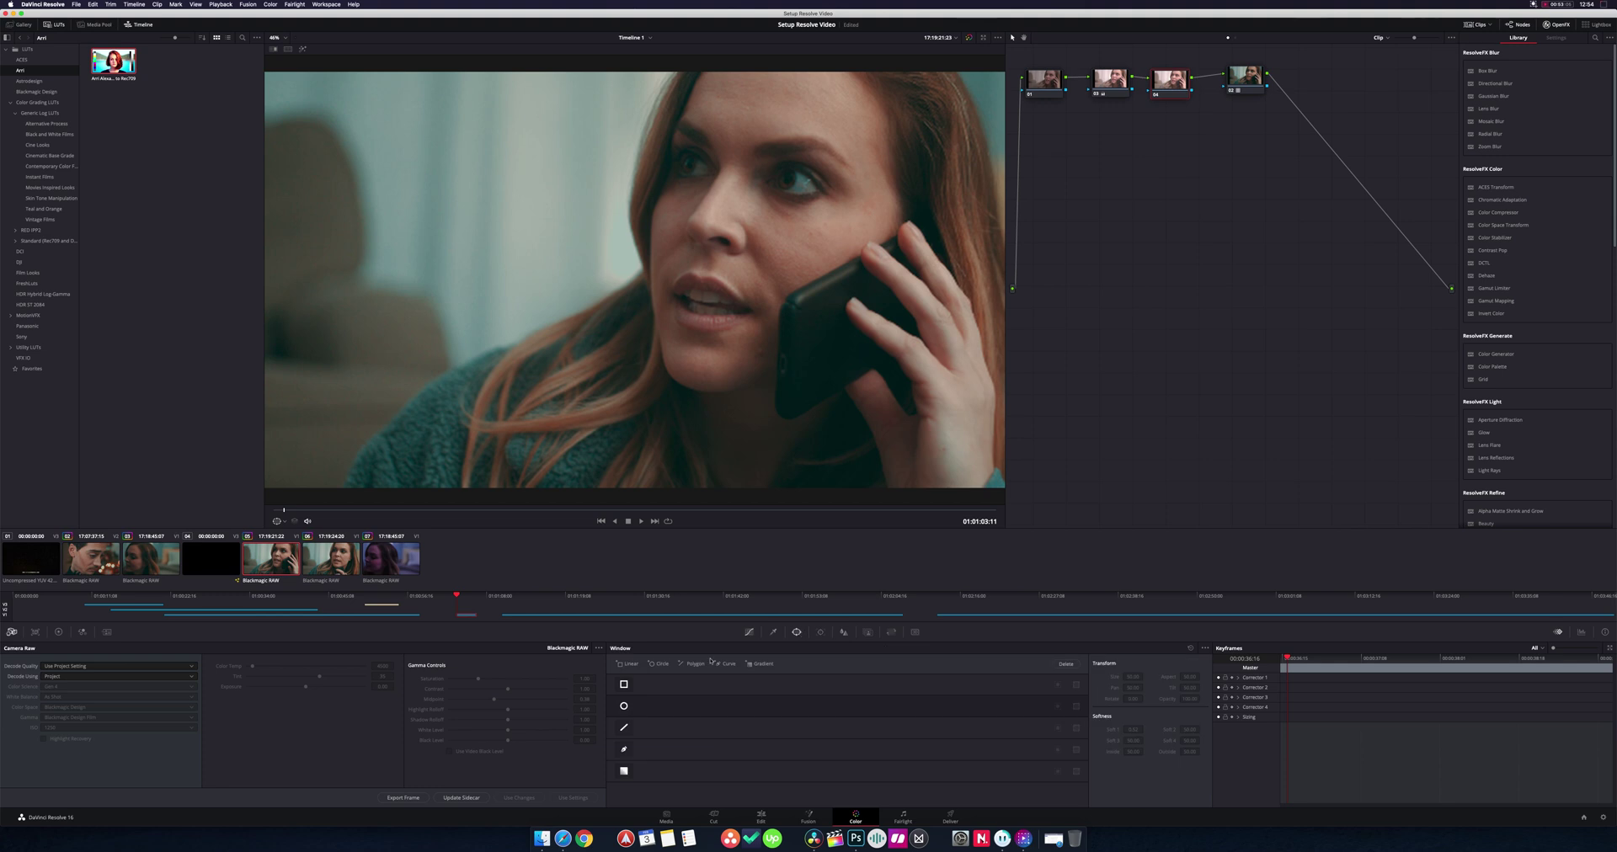
Mask the woman's more visible eye with a small rotated circular window on the fourth node and brighten it with Gain.
{"action": "left_click", "coordinate": [623, 707]}
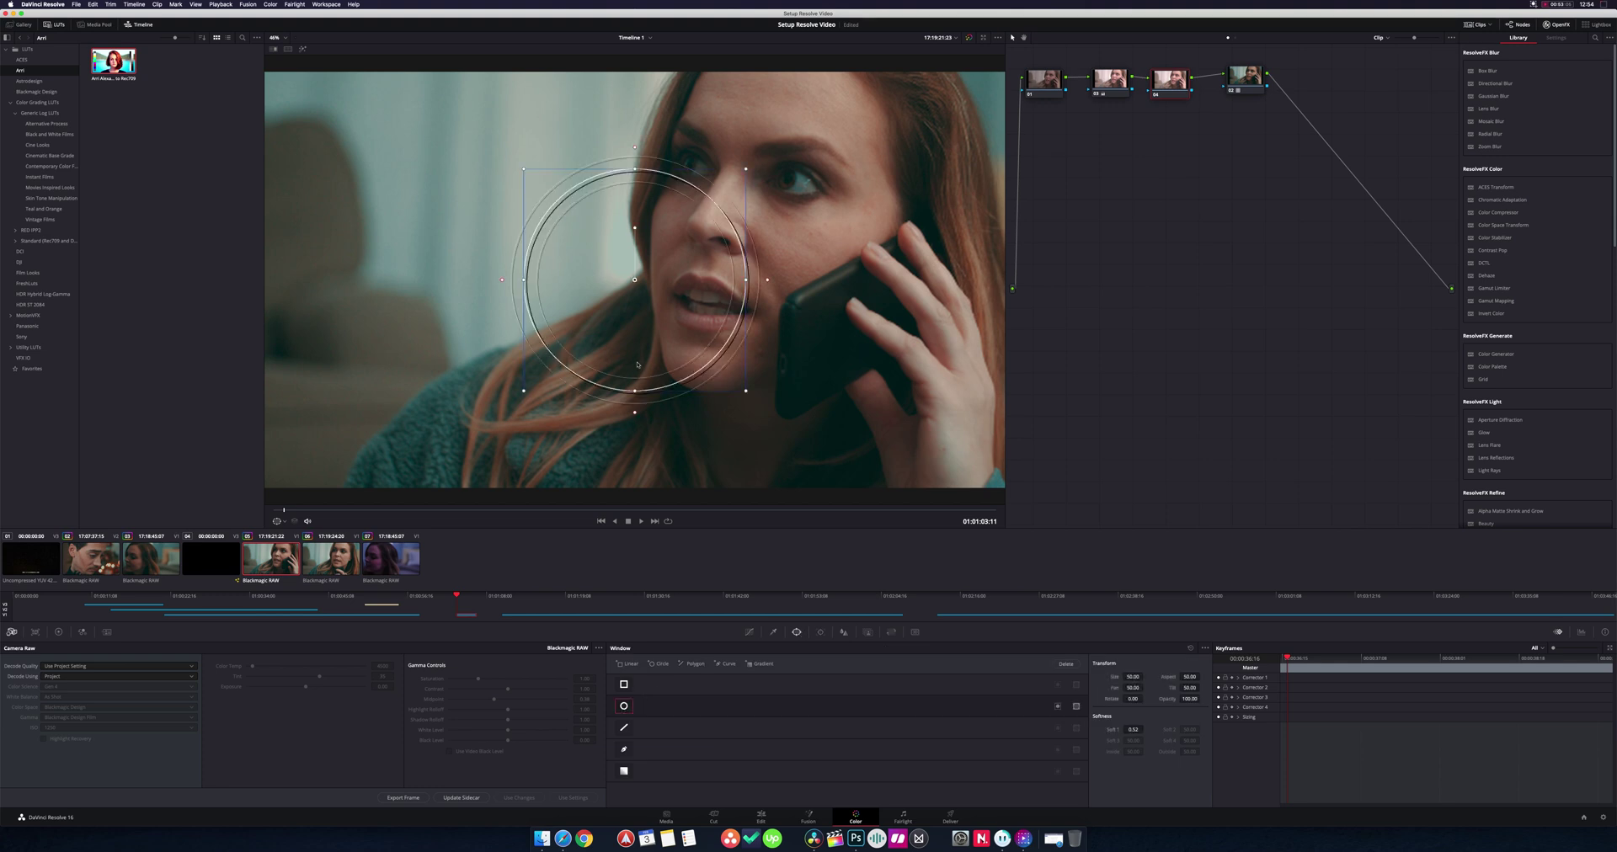
{"action": "left_click_drag", "start_coordinate": [637, 278], "coordinate": [806, 200]}
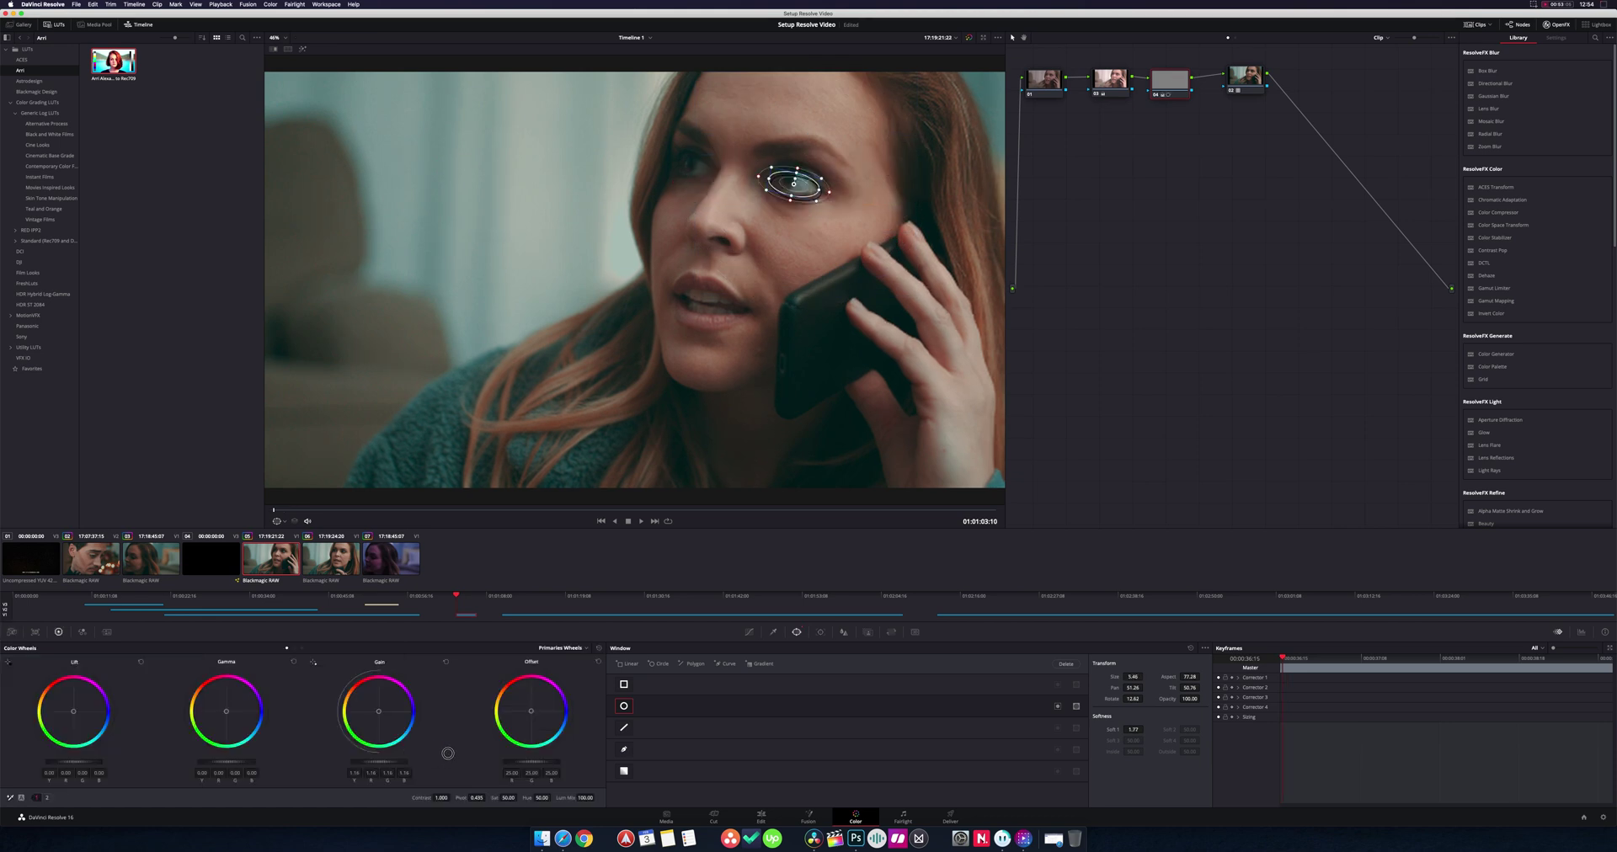
{"action": "left_click_drag", "start_coordinate": [448, 754], "coordinate": [443, 754]}
Toggle the eye-brightening node off and on, and play the clip to check the effect as the face moves.
{"action": "left_click", "coordinate": [1113, 82]}
{"action": "left_click", "coordinate": [1155, 96]}
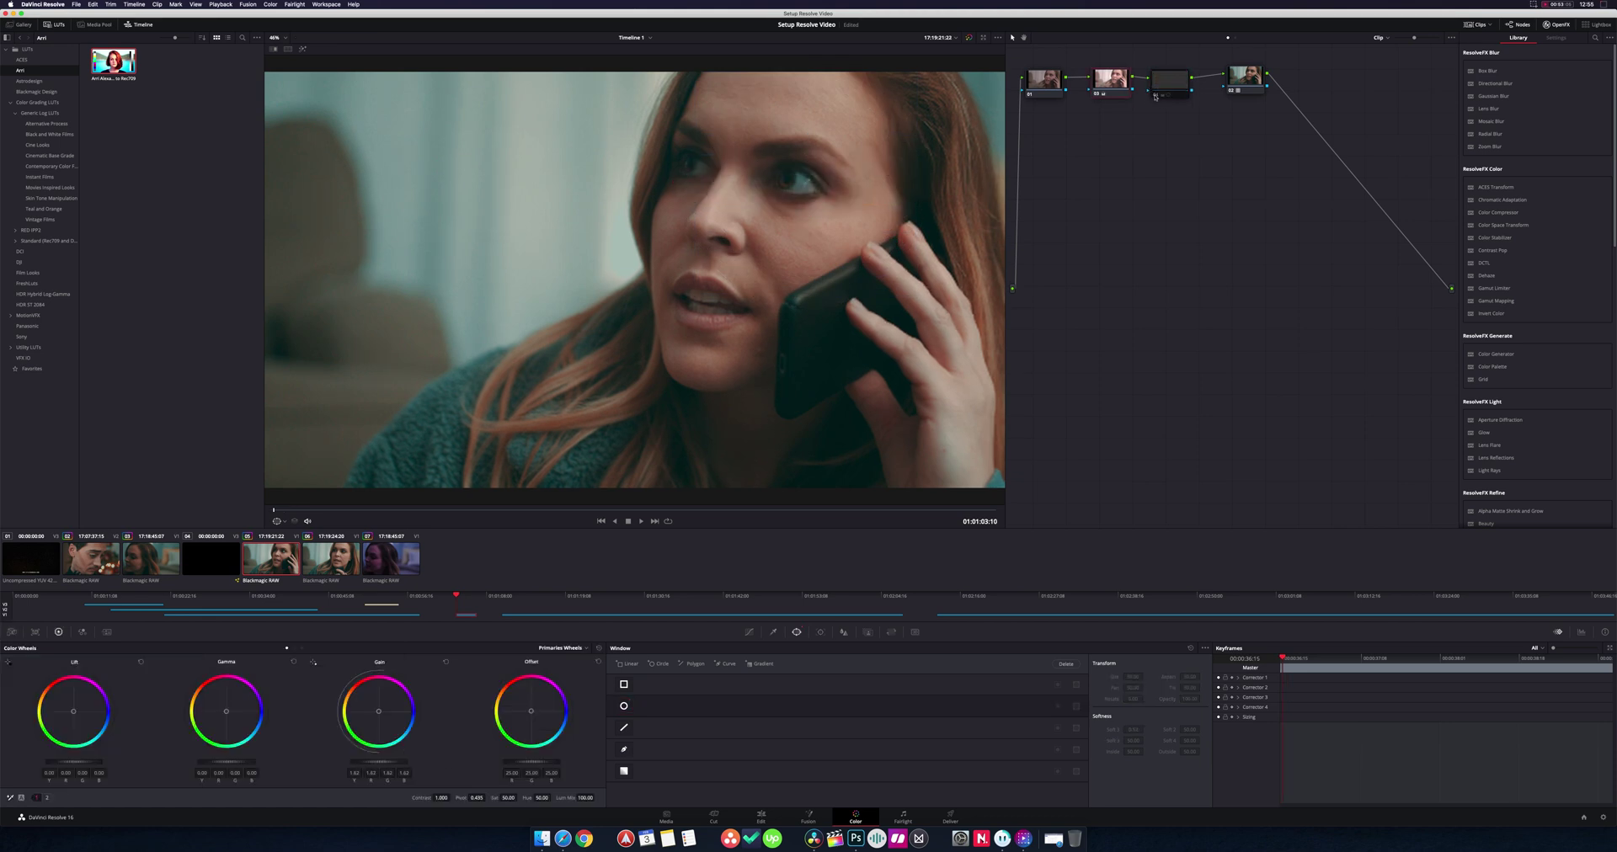
{"action": "left_click", "coordinate": [1154, 96]}
{"action": "key", "text": "space"}
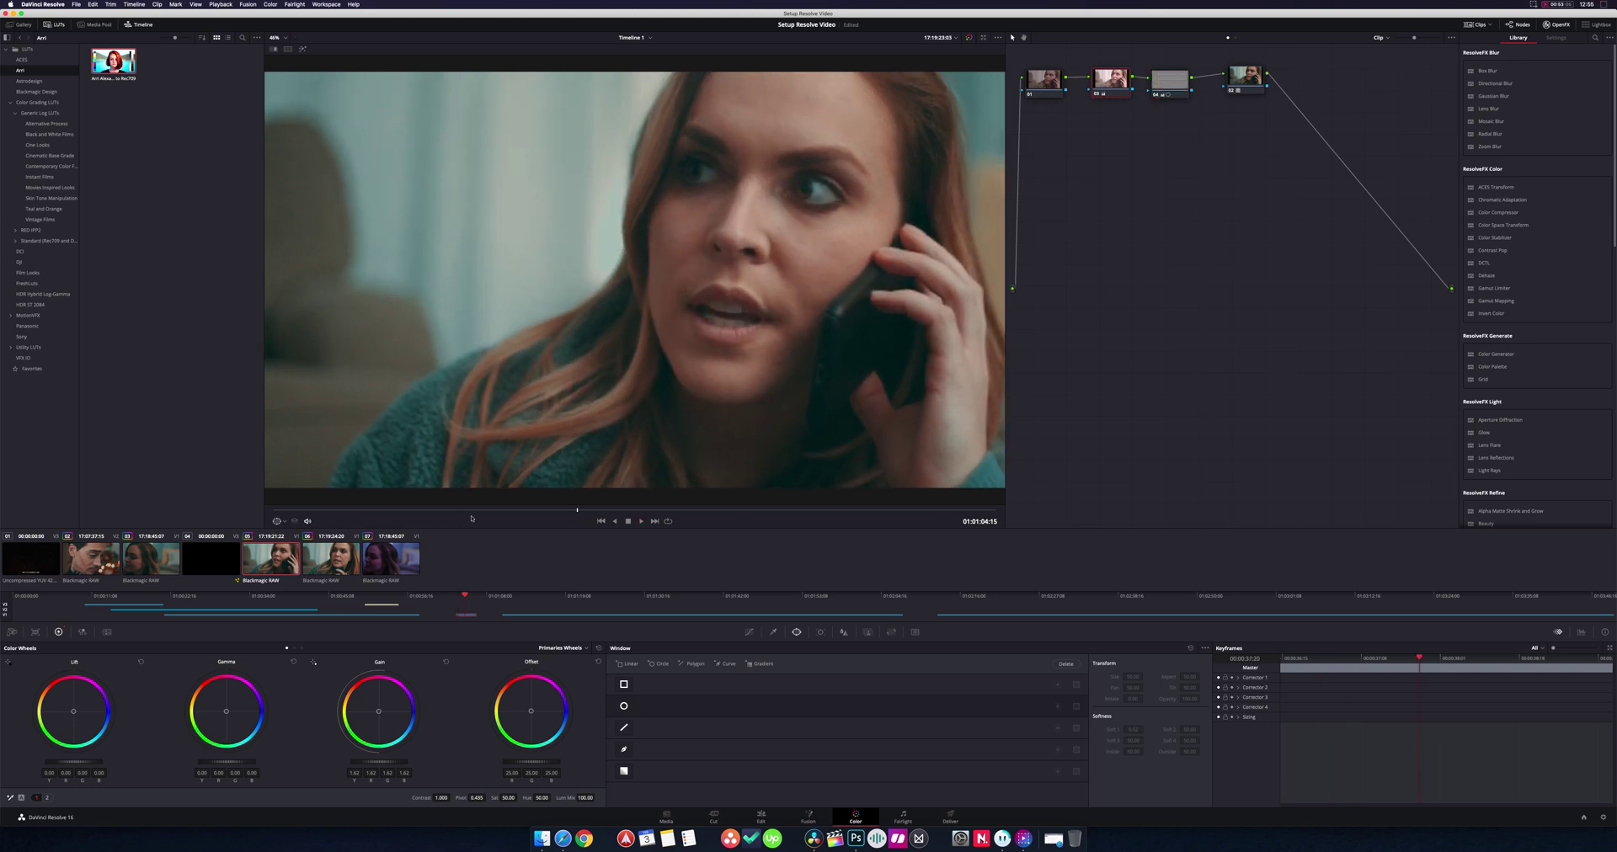
{"action": "left_click_drag", "start_coordinate": [474, 511], "coordinate": [240, 520]}
Track the eye window forward through the clip with pan, tilt, zoom, rotate and perspective 3D tracking.
{"action": "left_click", "coordinate": [1176, 81]}
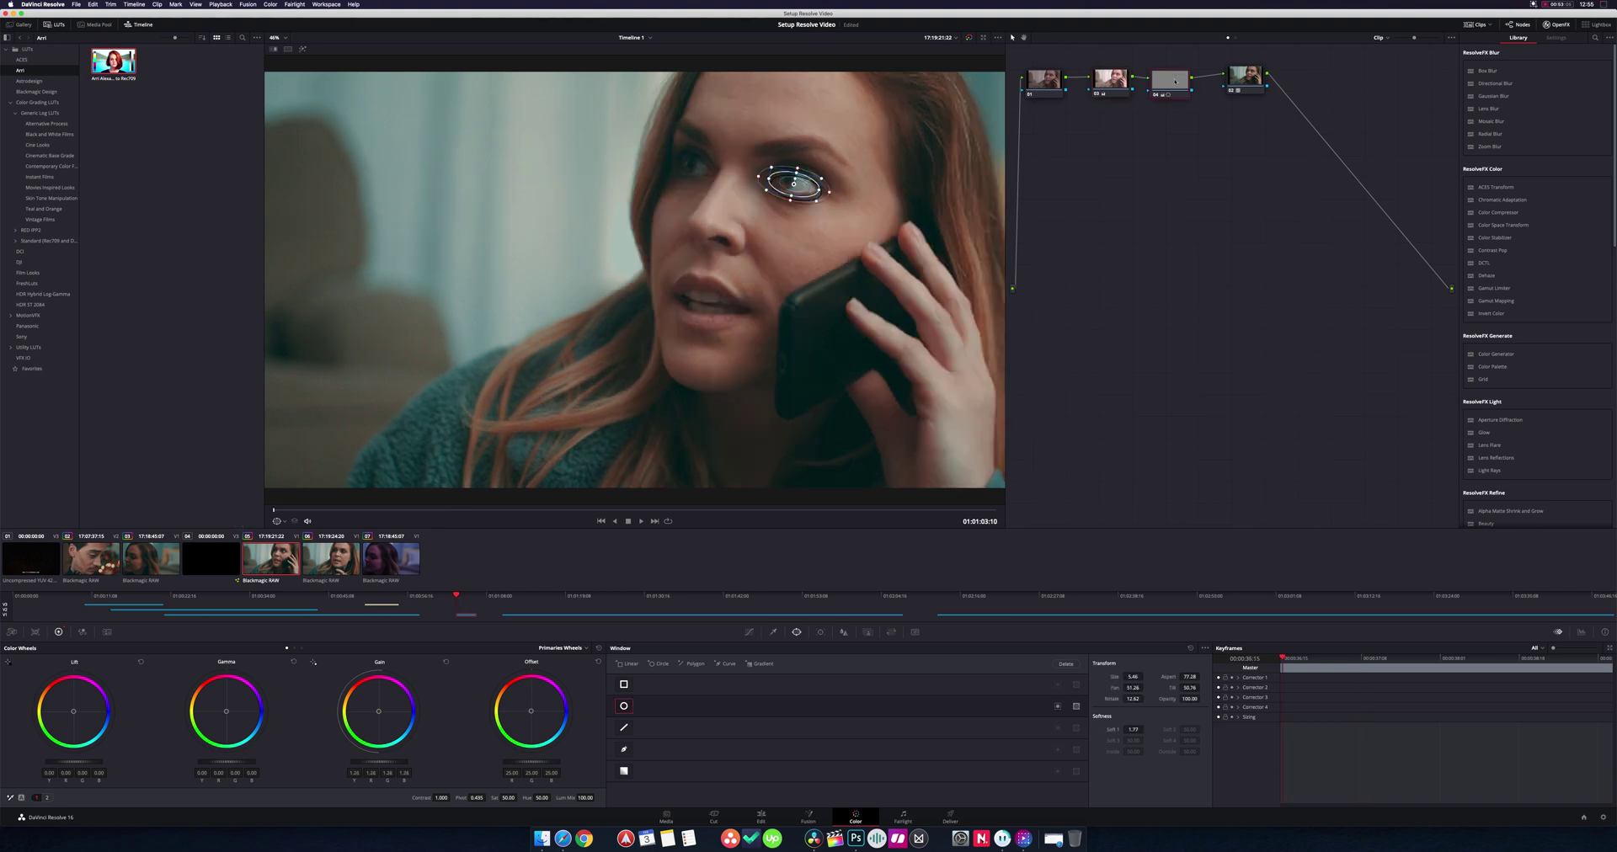
{"action": "left_click", "coordinate": [820, 632]}
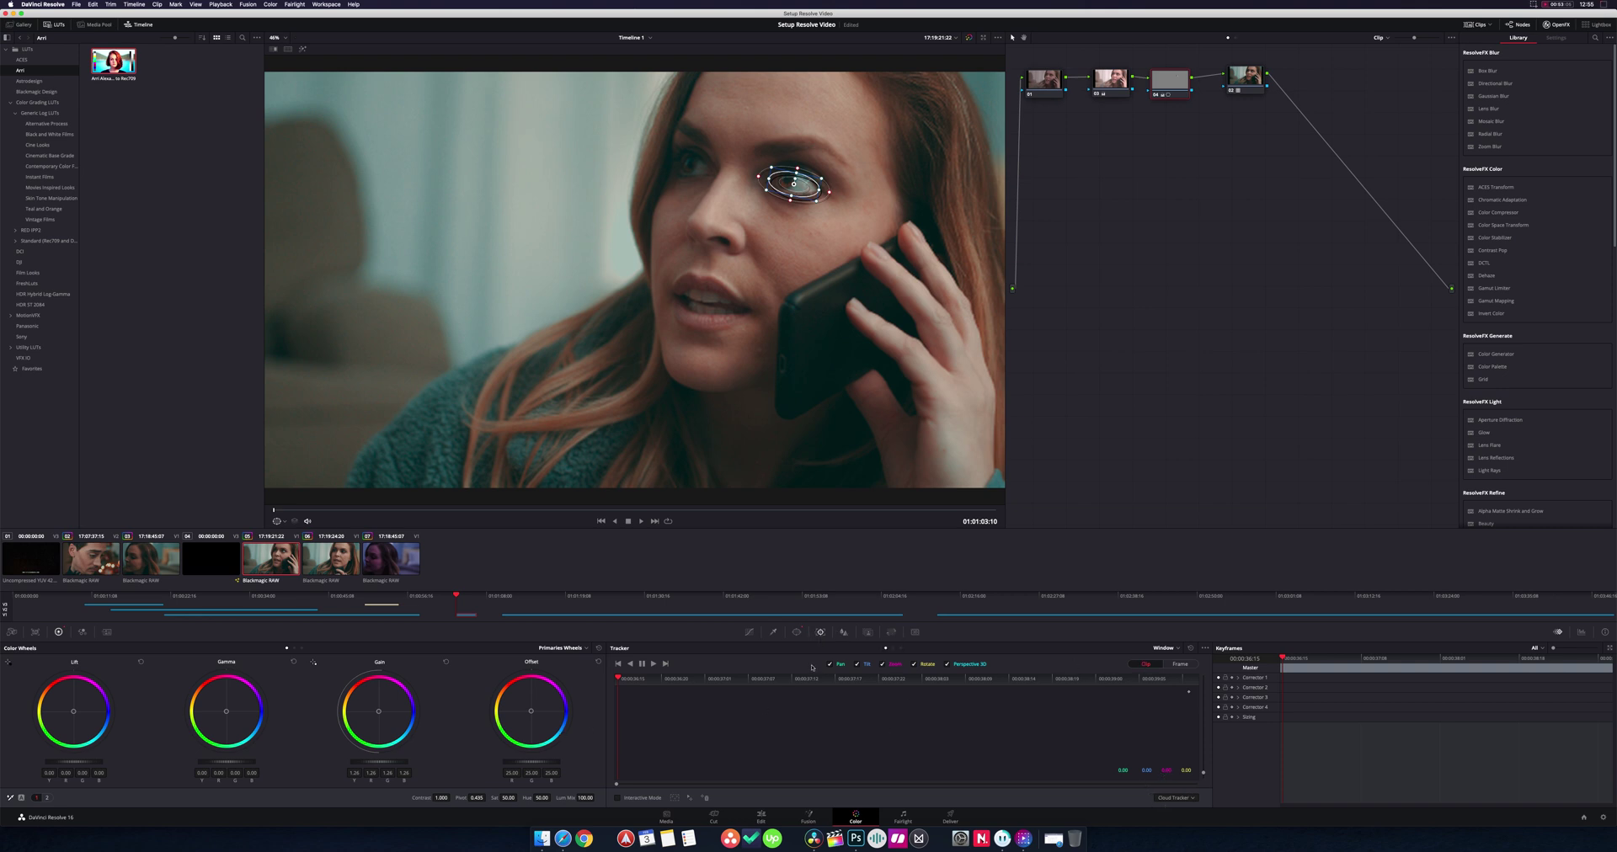
{"action": "left_click", "coordinate": [653, 663]}
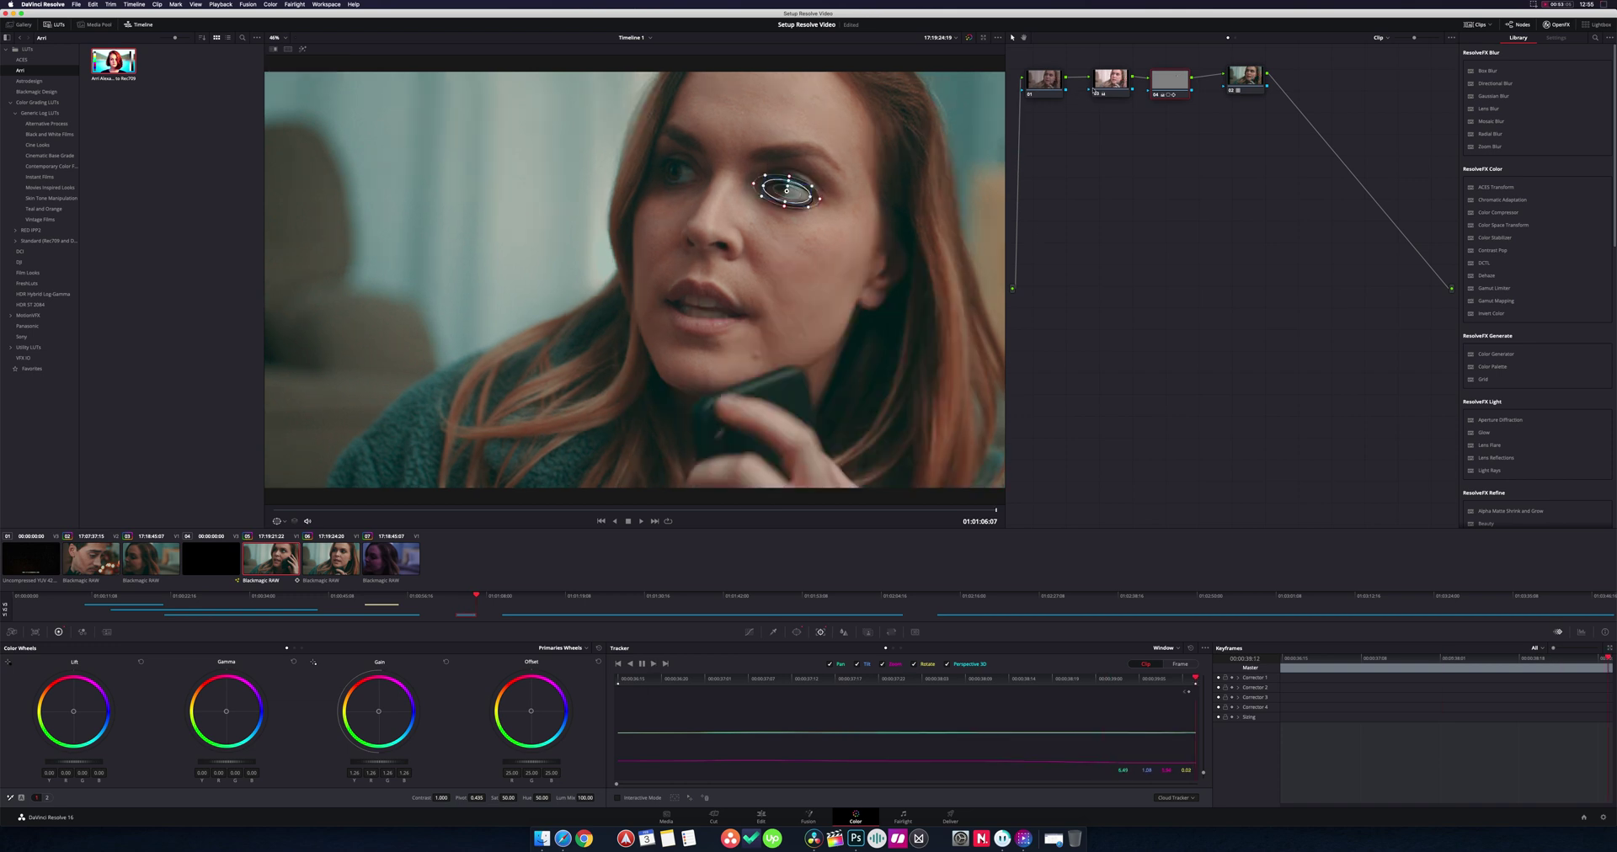
Replay the clip from the start to review the tracked eye brightening with the window outline out of view.
{"action": "left_click", "coordinate": [1096, 91]}
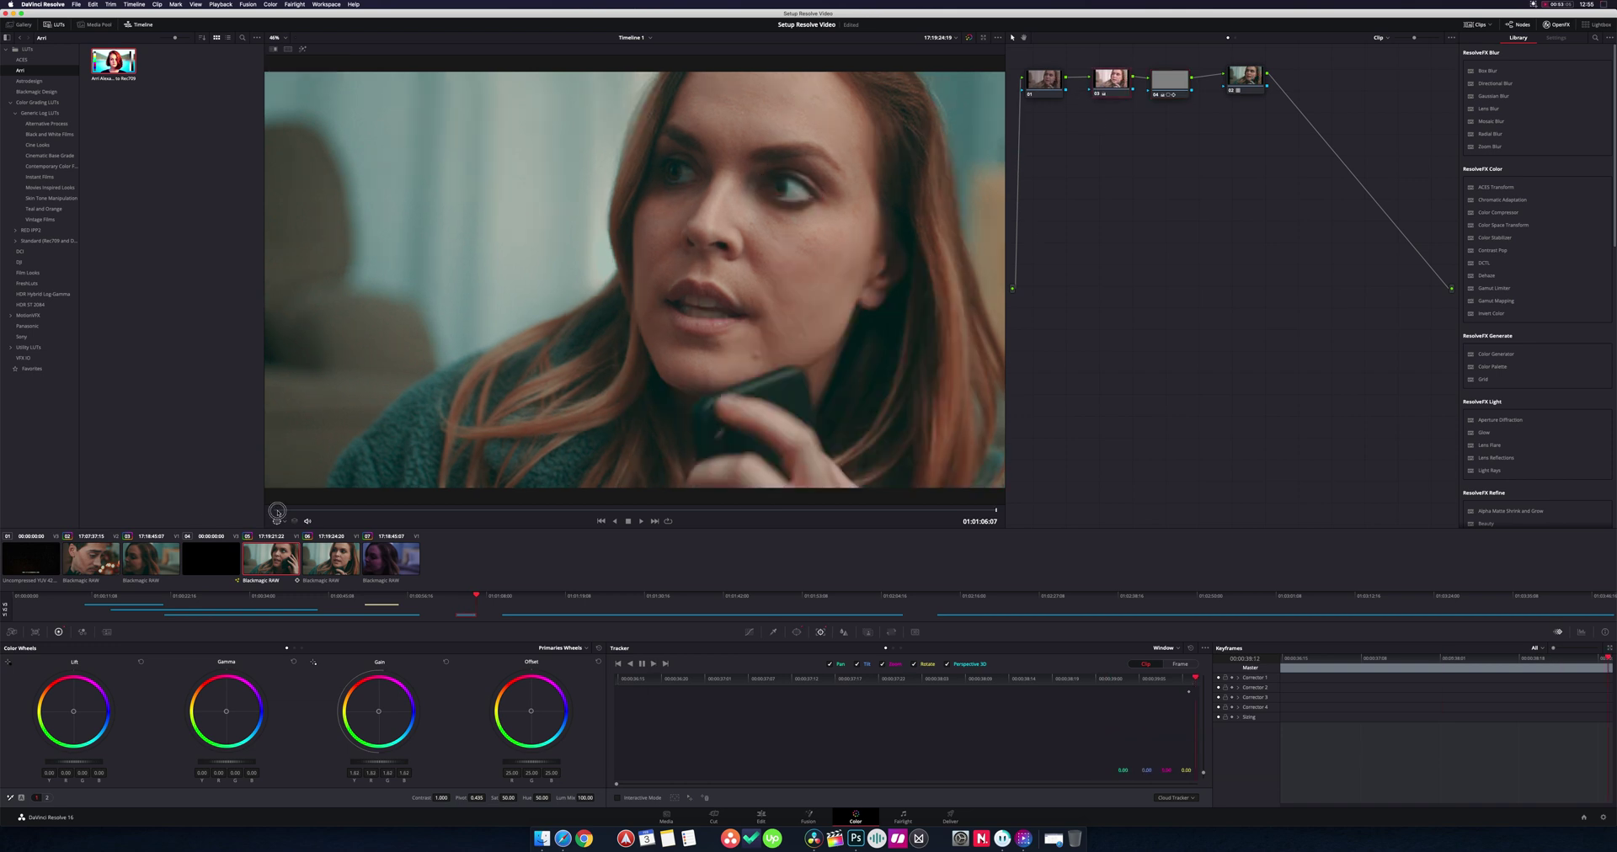
{"action": "left_click", "coordinate": [278, 511]}
{"action": "key", "text": "space"}
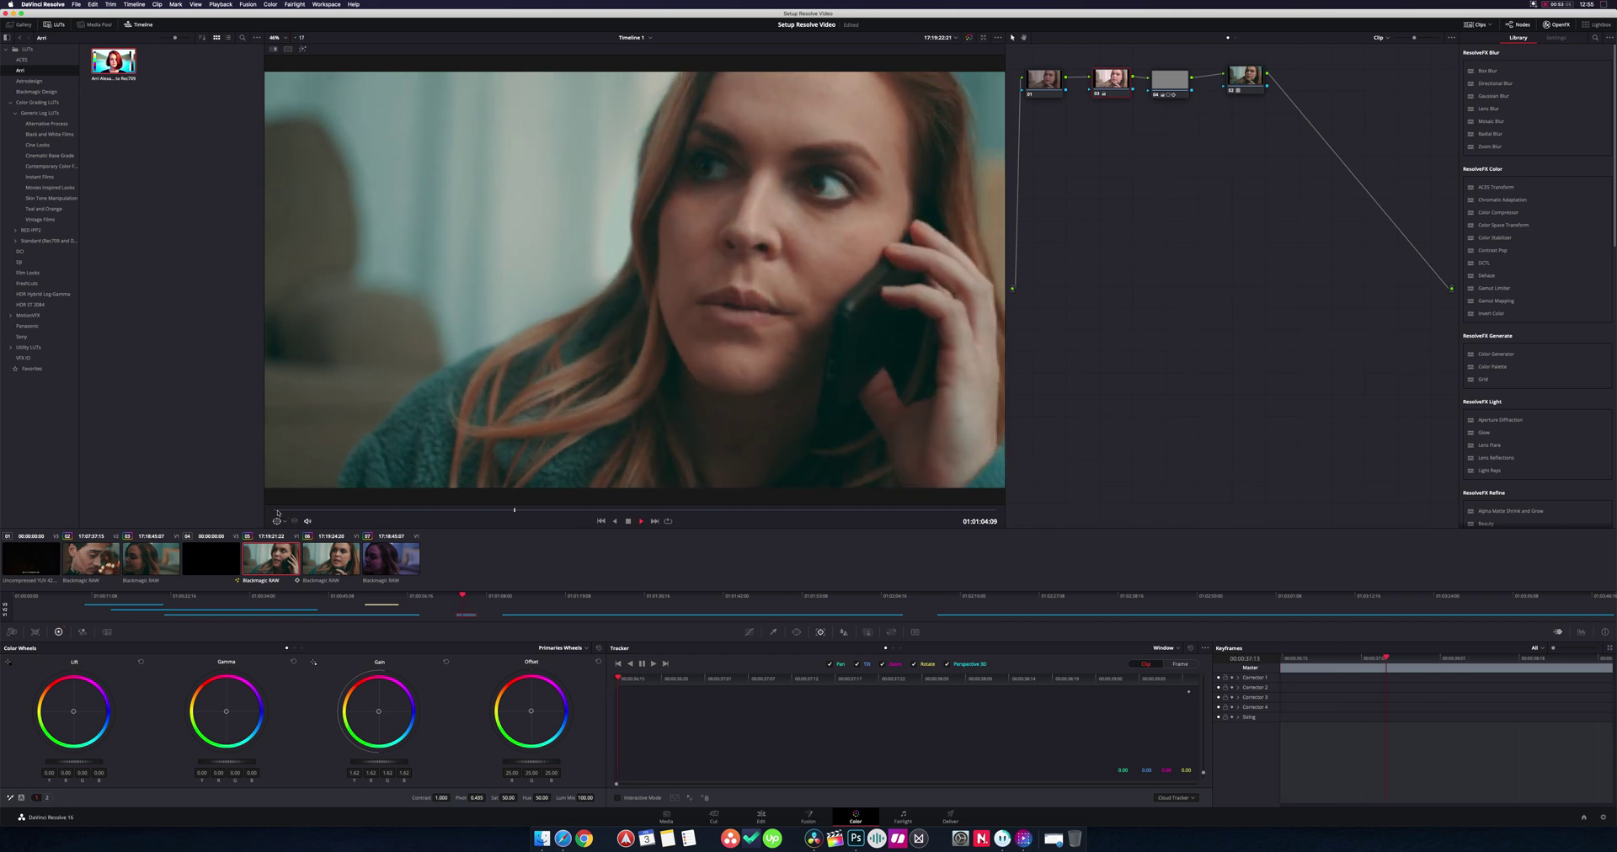
{"action": "left_click", "coordinate": [278, 512]}
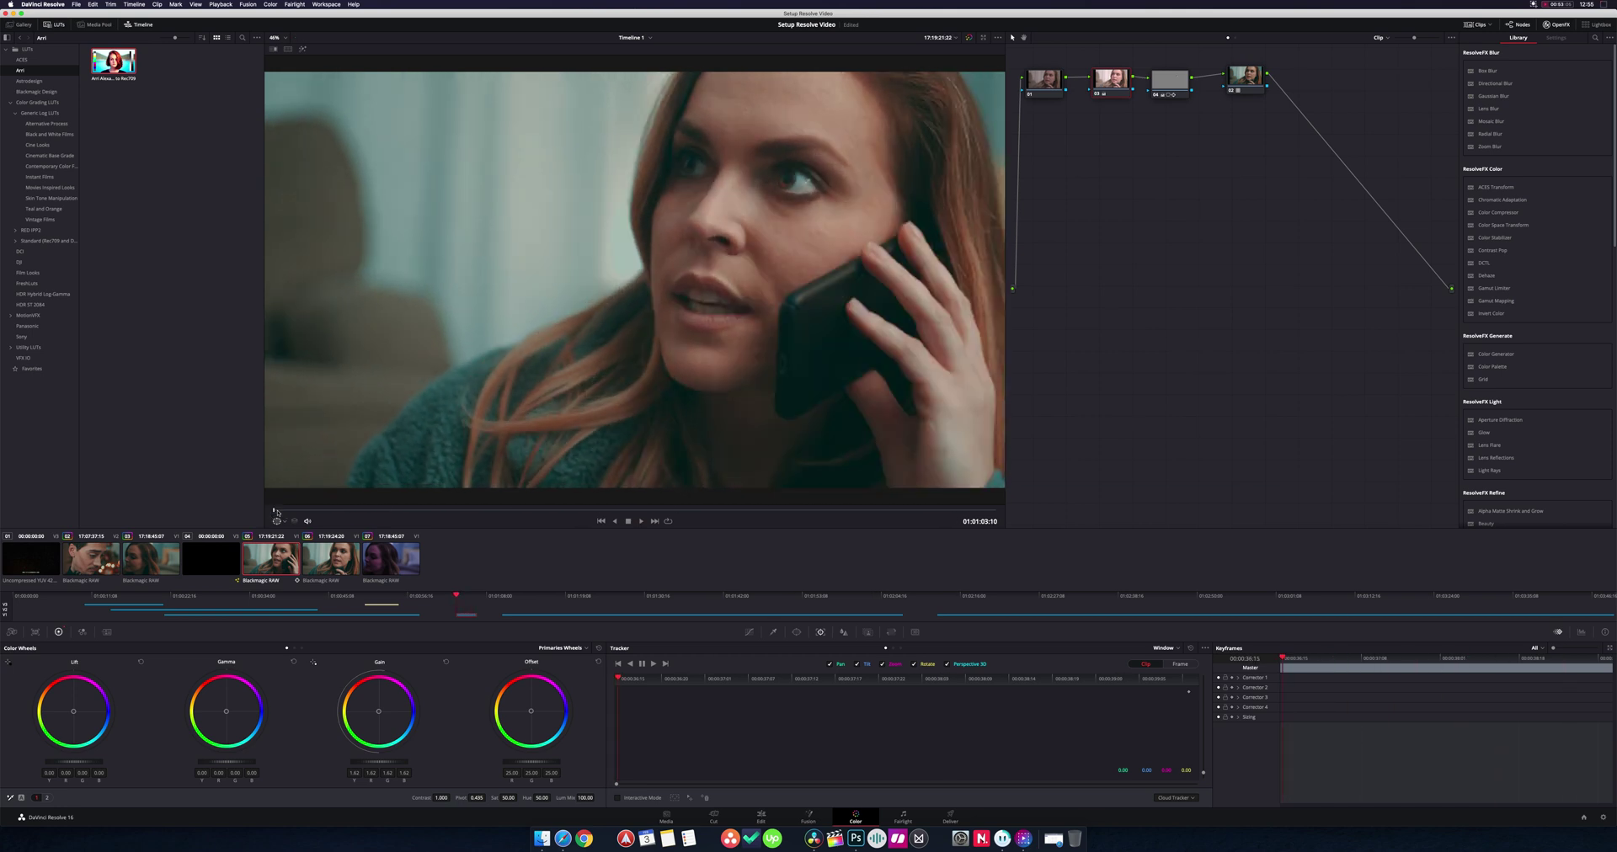
{"action": "key", "text": "space"}
{"action": "key", "text": "space"}
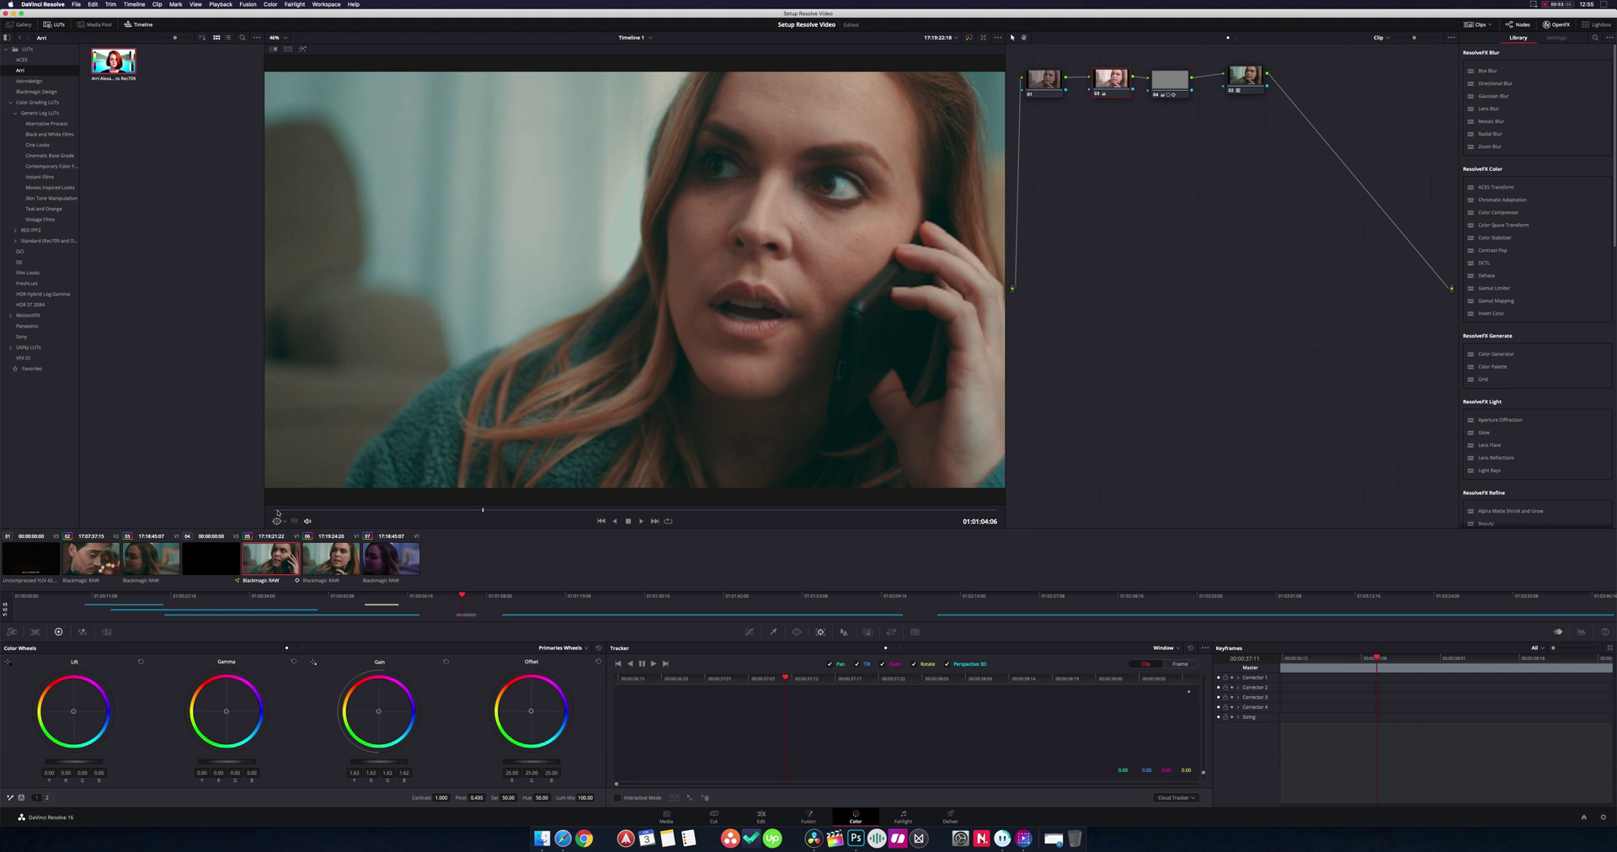
Delete the tracked eye-brightening node and add a new serial node in its place.
{"action": "left_click", "coordinate": [277, 512]}
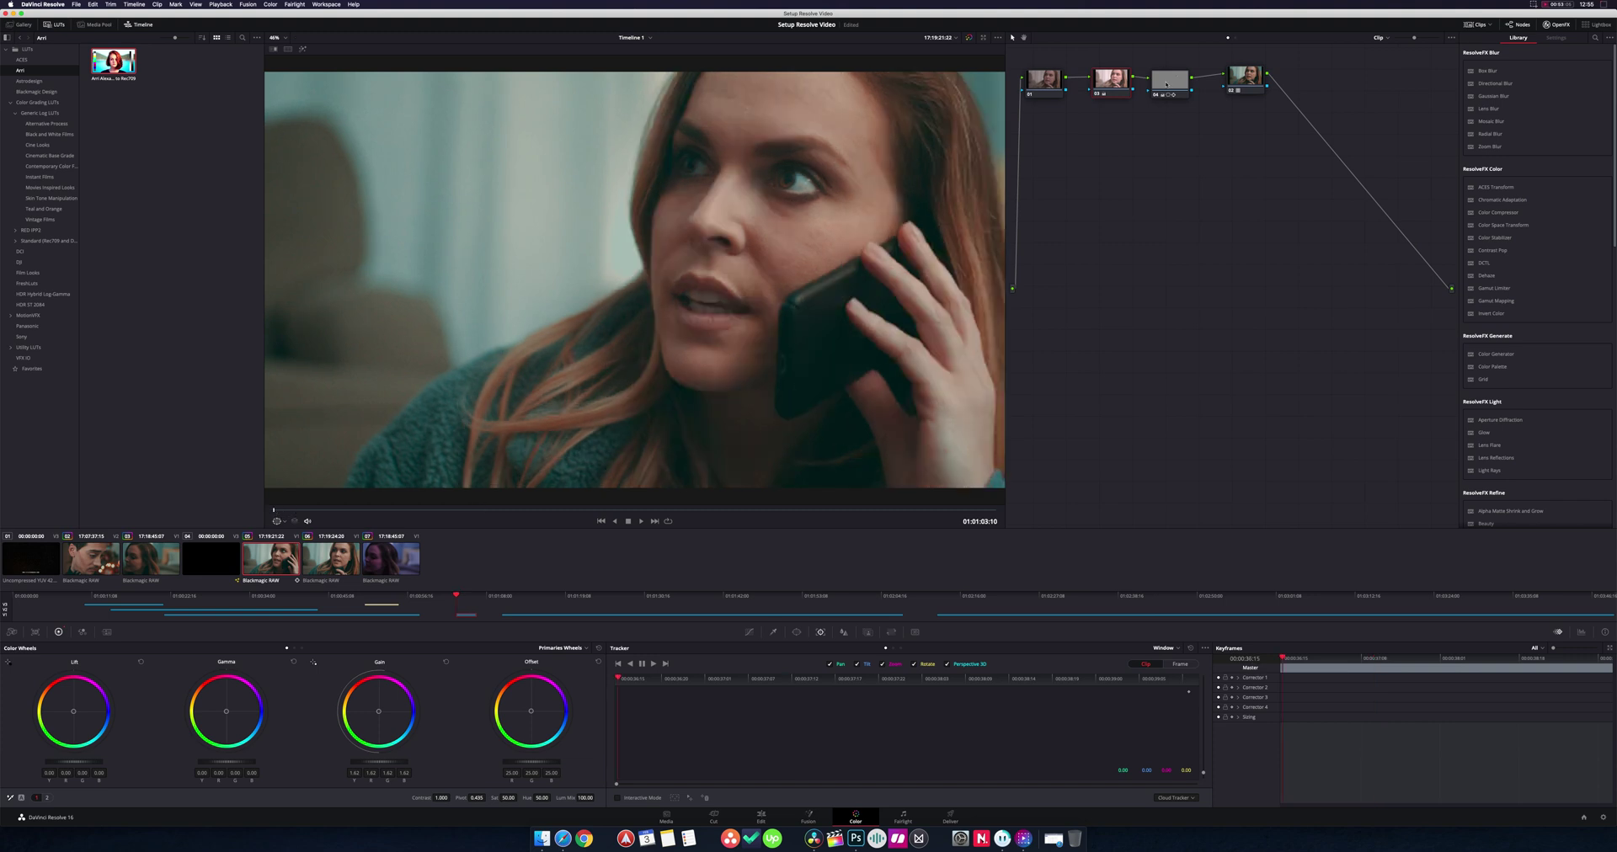
{"action": "key", "text": "Delete"}
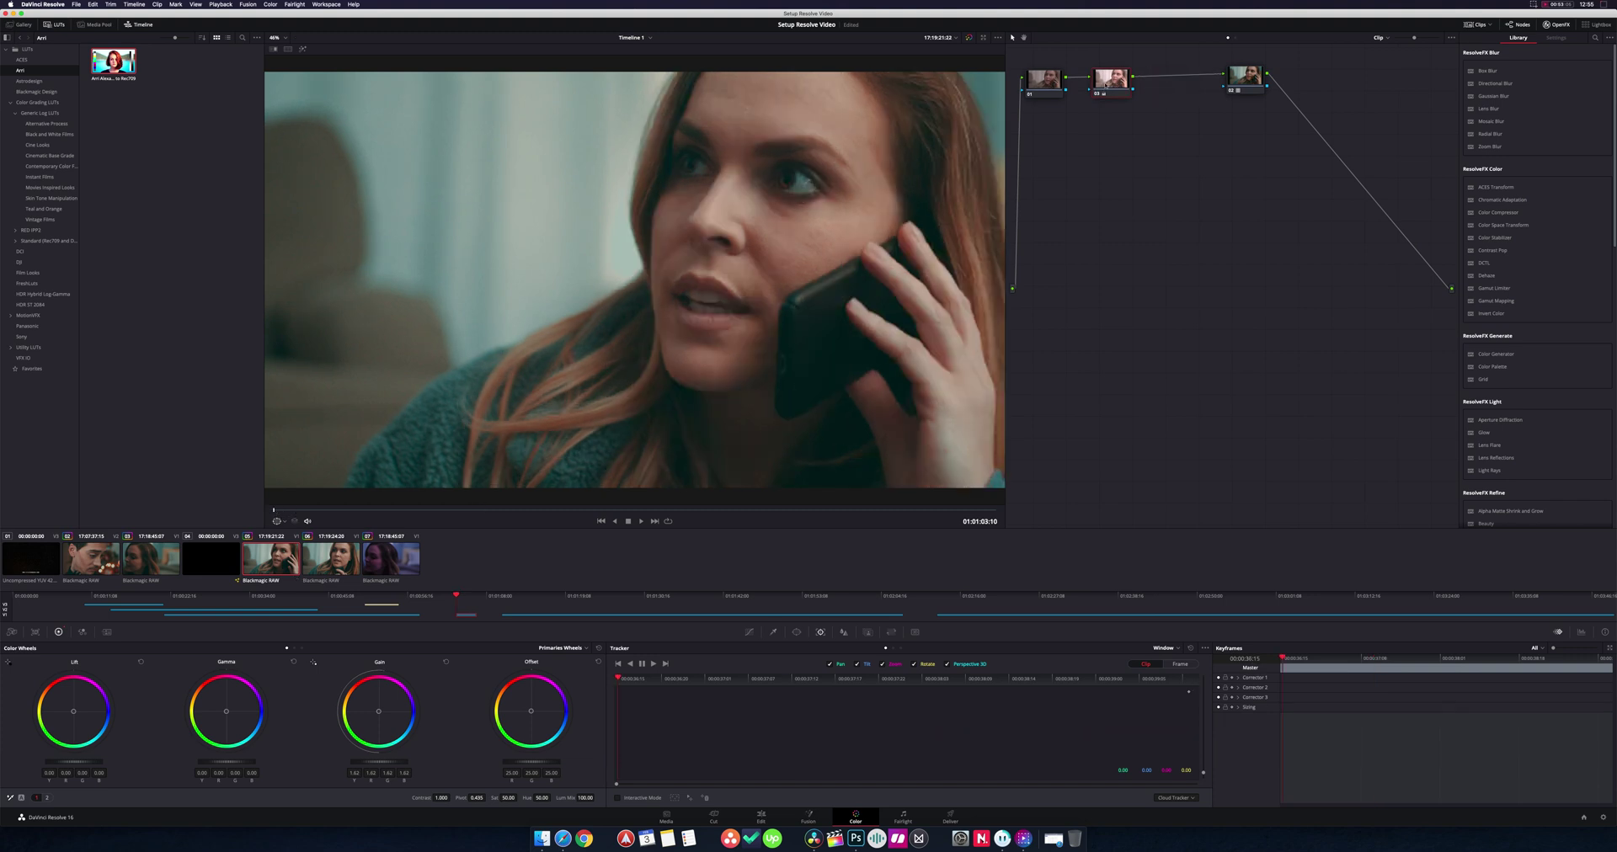
{"action": "key", "text": "alt+s"}
Apply the Beauty effect to the new serial node and slightly raise its Amount in Automatic mode.
{"action": "scroll", "coordinate": [1541, 253], "scroll_direction": "down", "scroll_amount": 6}
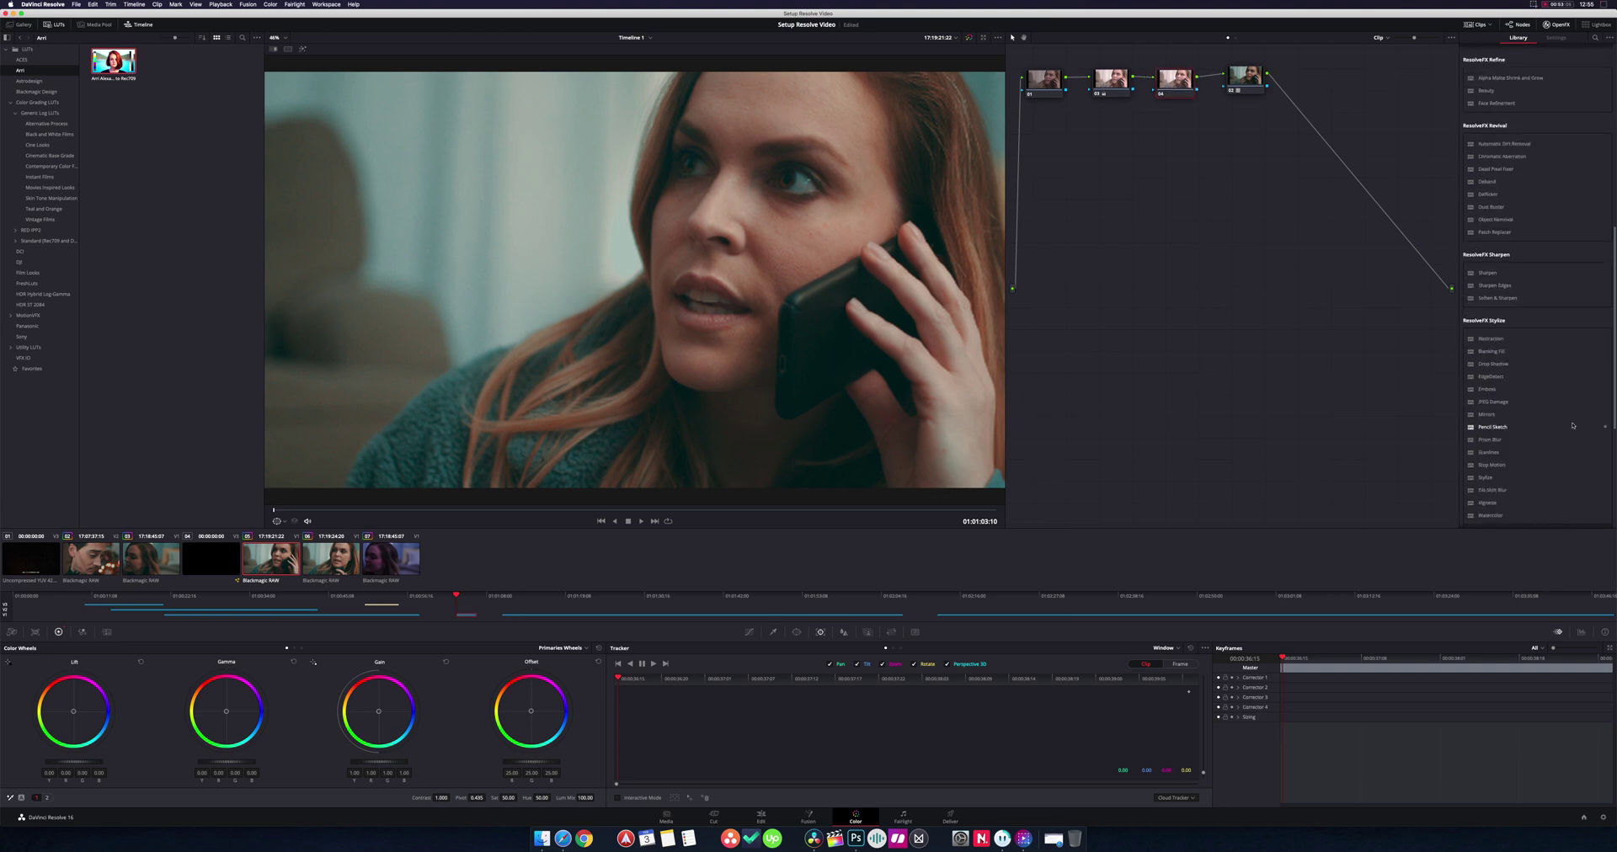
{"action": "left_click", "coordinate": [1552, 25]}
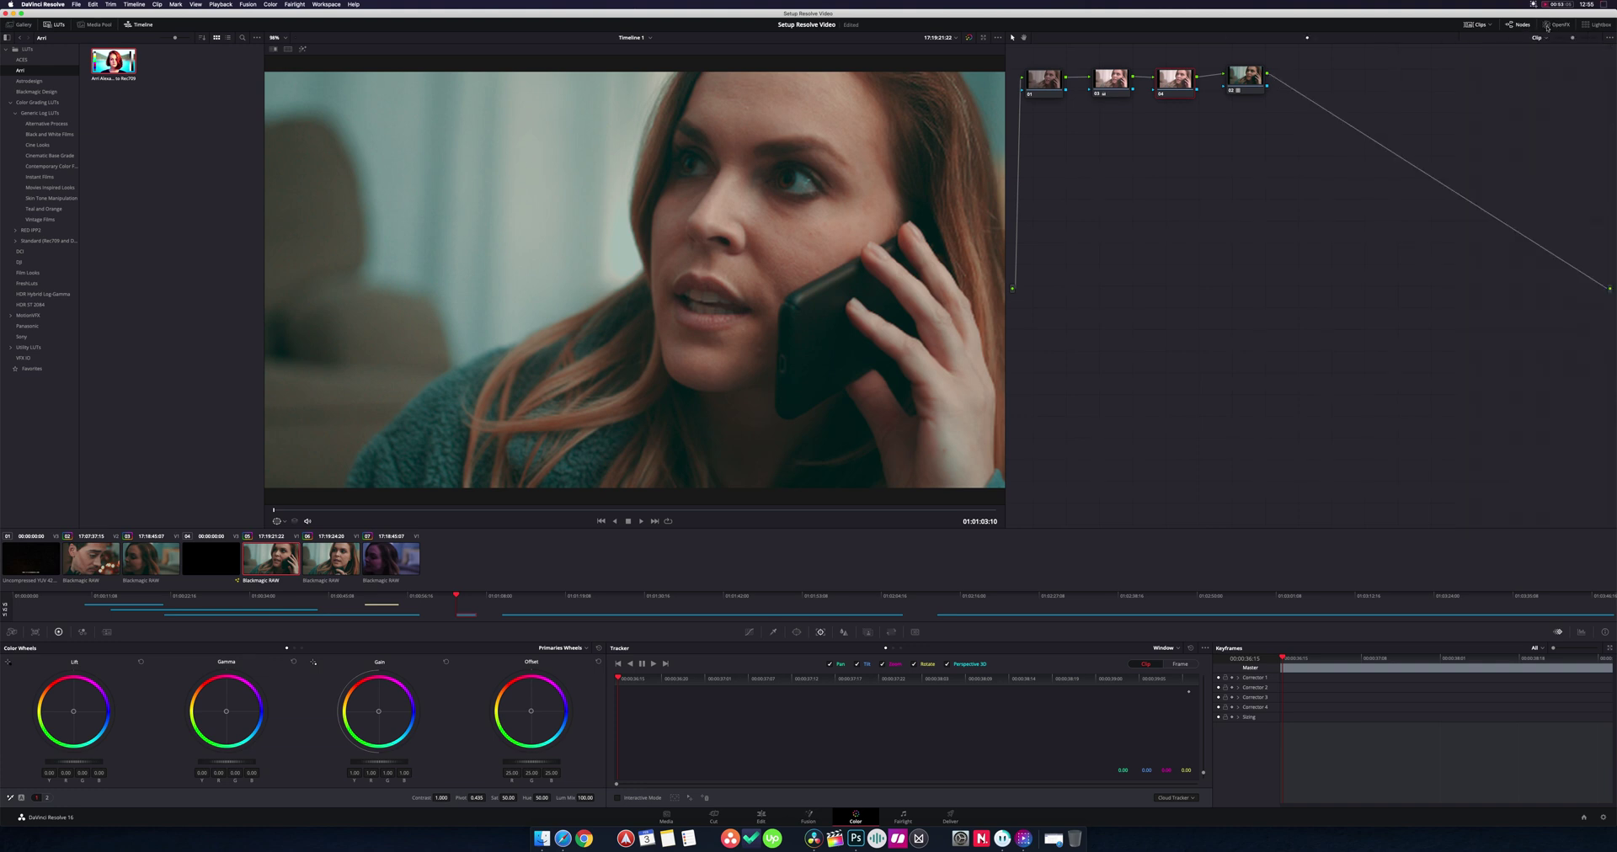
{"action": "left_click", "coordinate": [1555, 28]}
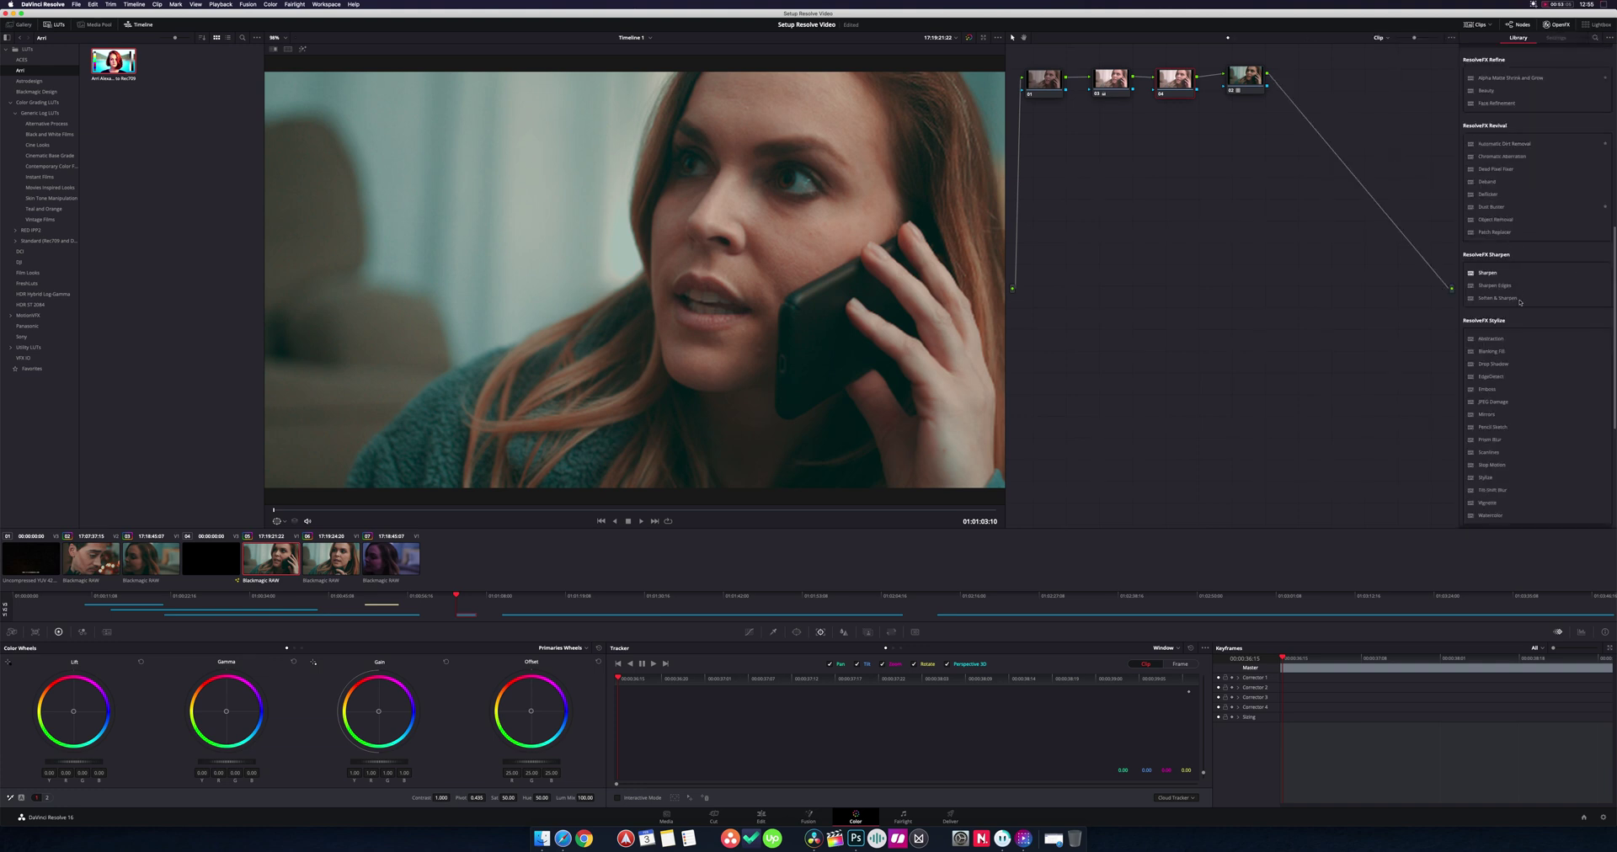
{"action": "scroll", "coordinate": [1519, 301], "scroll_direction": "up", "scroll_amount": 5}
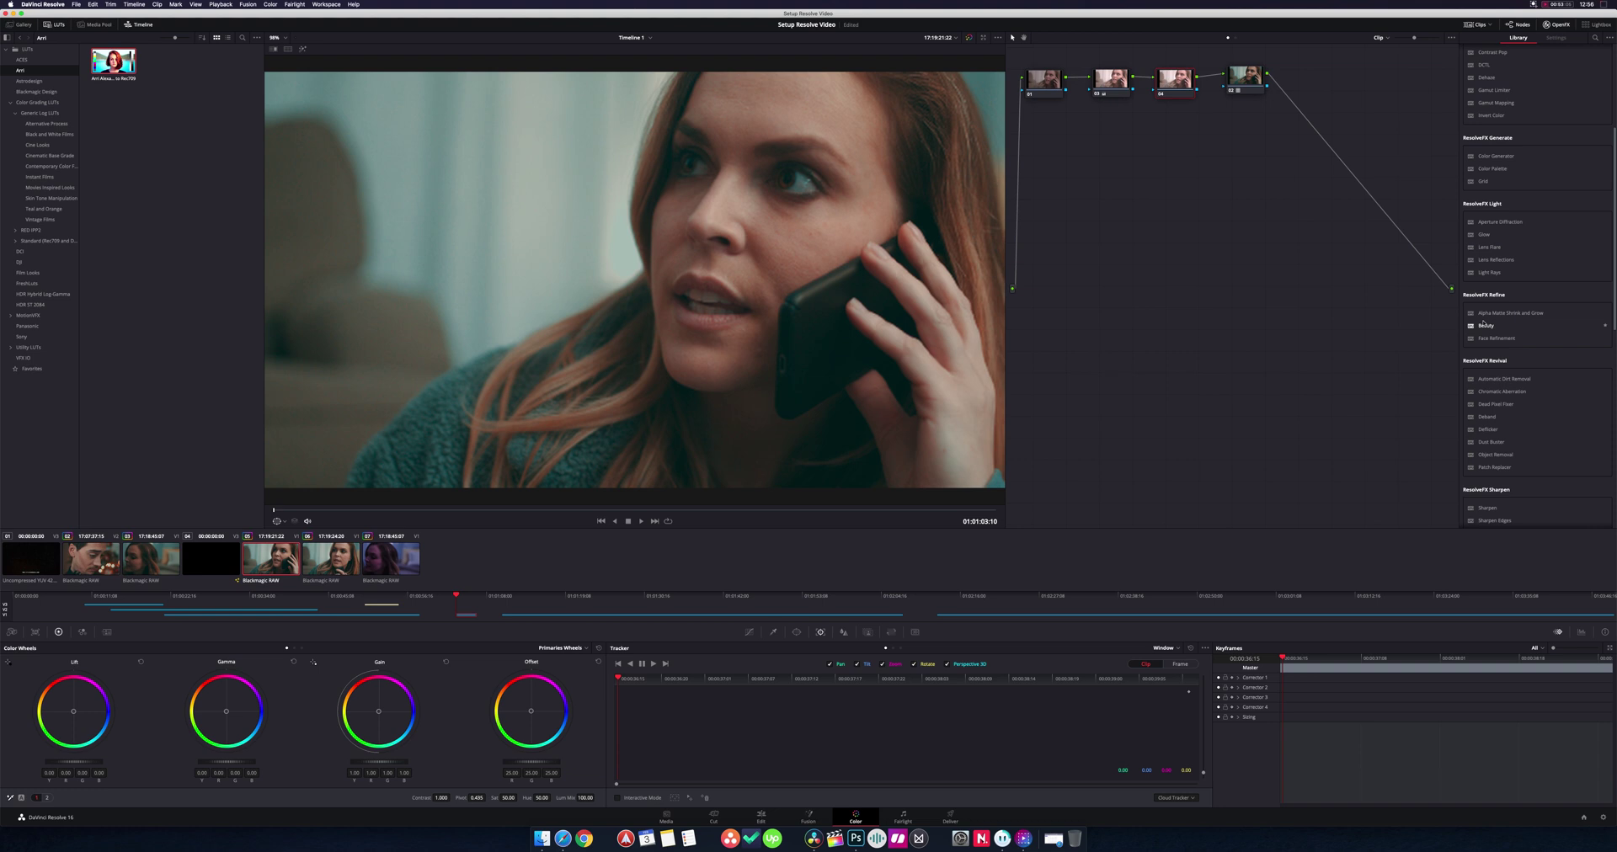
{"action": "left_click_drag", "start_coordinate": [1484, 322], "coordinate": [1180, 82]}
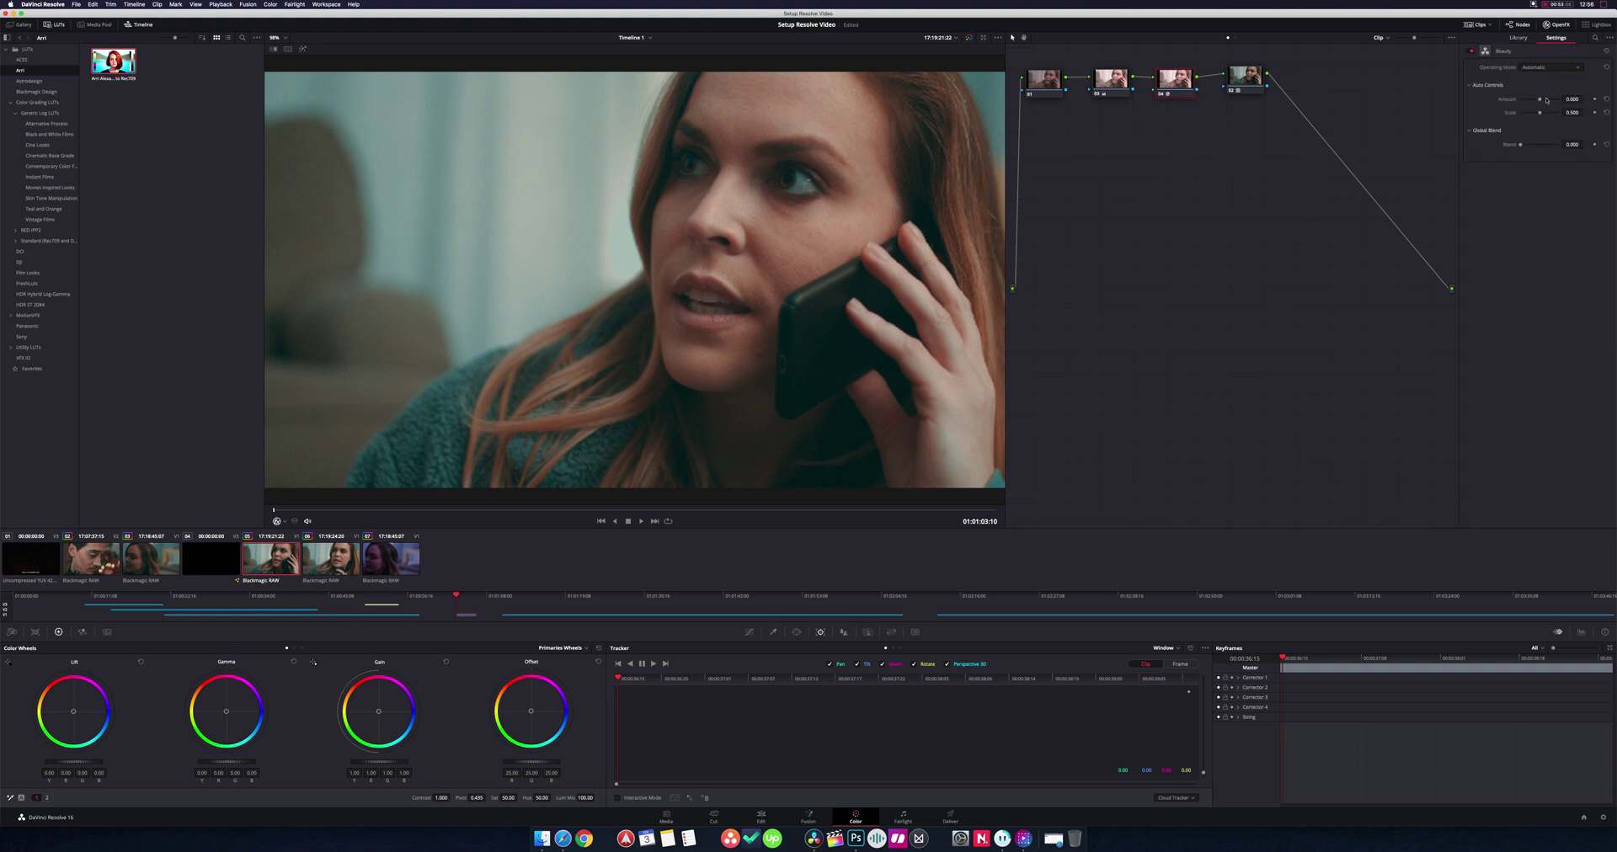
{"action": "mouse_move", "coordinate": [1541, 100]}
{"action": "left_mouse_down"}
{"action": "mouse_move", "coordinate": [1558, 102]}
{"action": "mouse_move", "coordinate": [1507, 103]}
{"action": "mouse_move", "coordinate": [1544, 100]}
{"action": "left_mouse_up"}
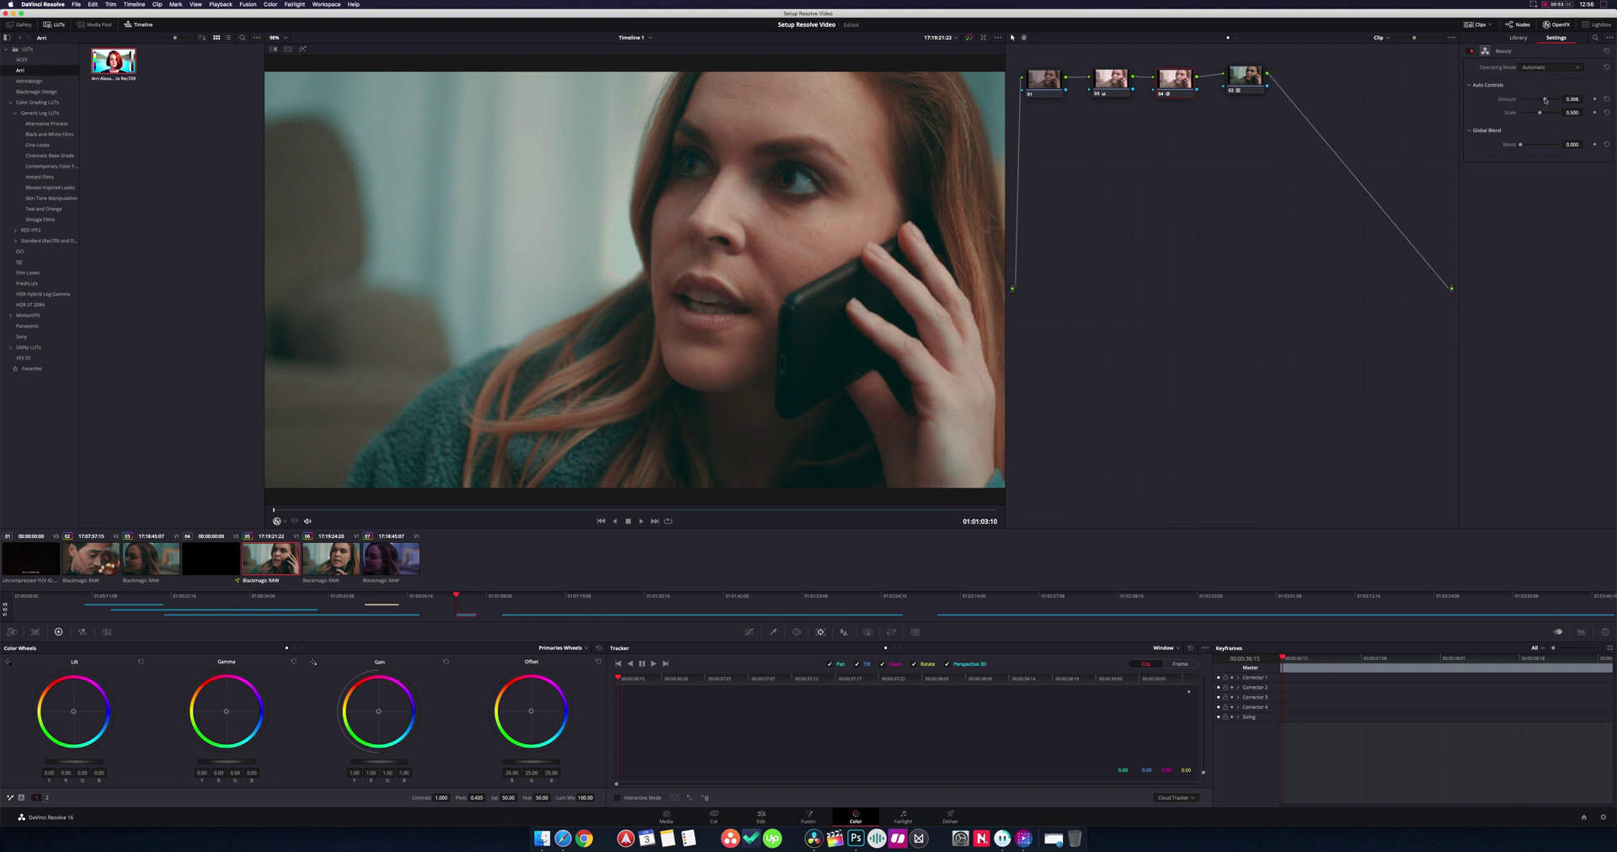
Compare the shot with and without the Beauty smoothing by switching the node and its effect off and on.
{"action": "left_click", "coordinate": [1163, 95]}
{"action": "left_click", "coordinate": [1163, 96]}
{"action": "left_click", "coordinate": [1163, 96]}
{"action": "left_click", "coordinate": [1163, 96]}
{"action": "left_click", "coordinate": [1163, 95]}
{"action": "left_click", "coordinate": [1472, 52]}
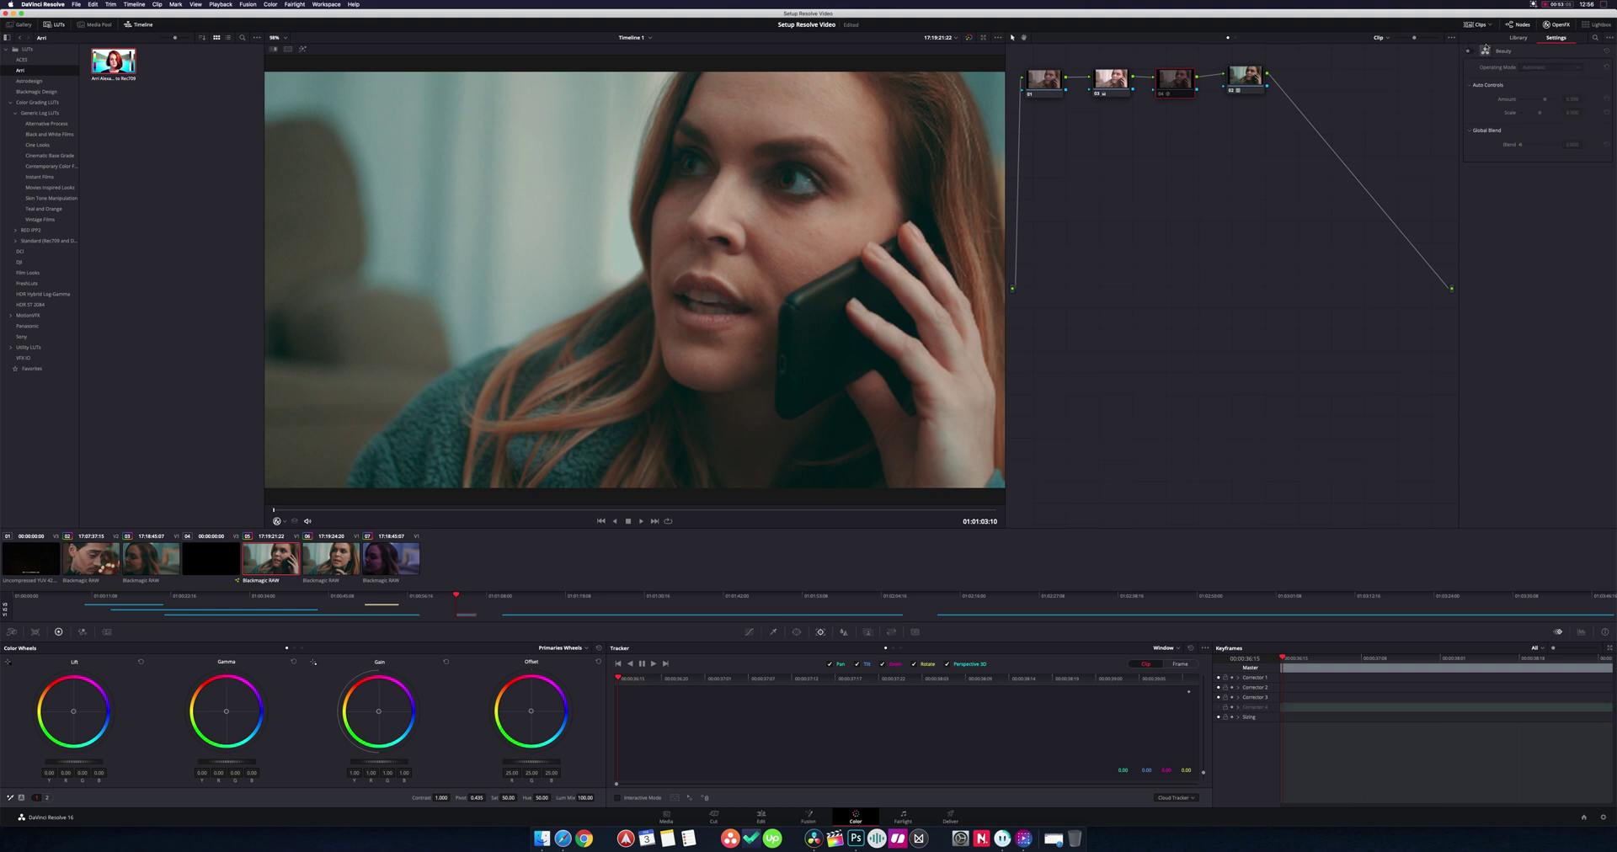
Replace the Beauty effect on the same node with Face Refinement.
{"action": "left_click", "coordinate": [1518, 38]}
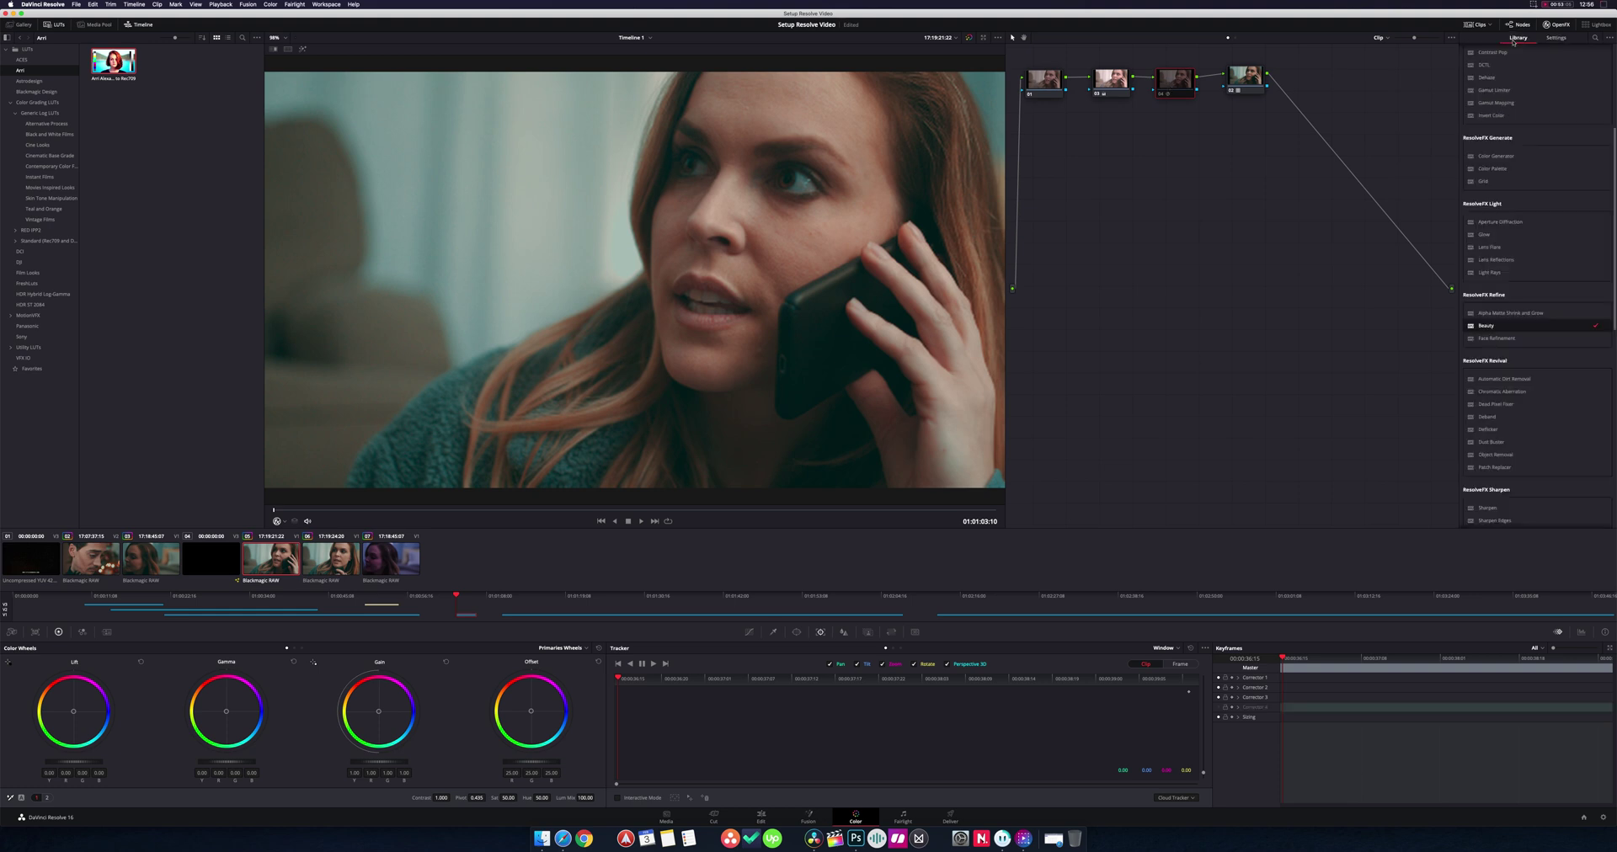
{"action": "left_click", "coordinate": [1487, 339]}
{"action": "left_click_drag", "start_coordinate": [1493, 340], "coordinate": [1179, 83]}
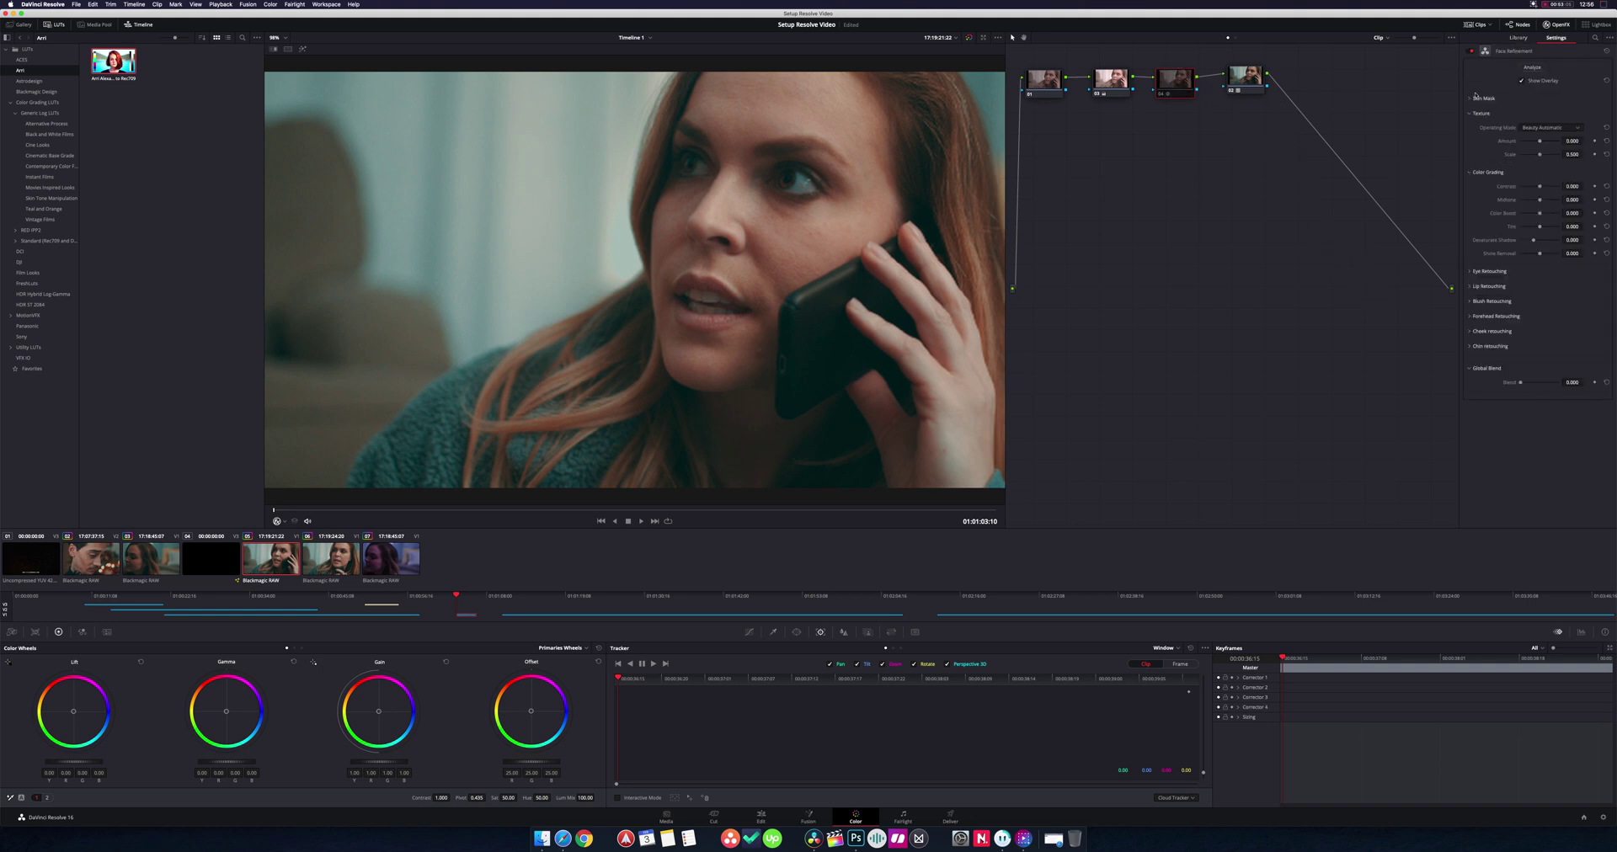
Analyze the face through the whole clip with Face Refinement and hide the tracking overlay.
{"action": "left_click", "coordinate": [1529, 68]}
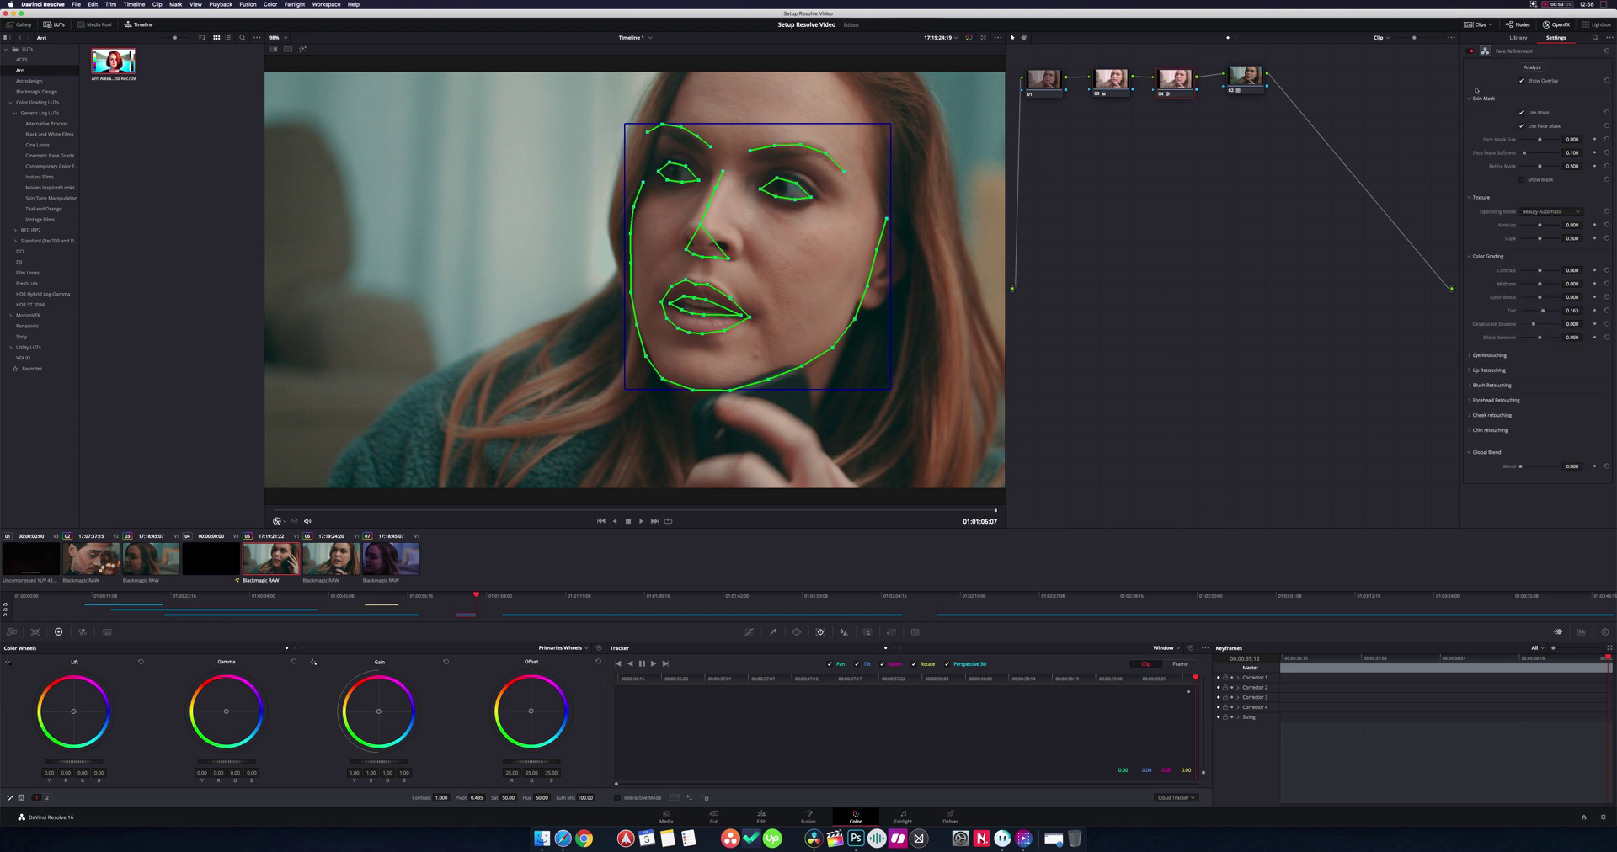
{"action": "left_click", "coordinate": [1521, 81]}
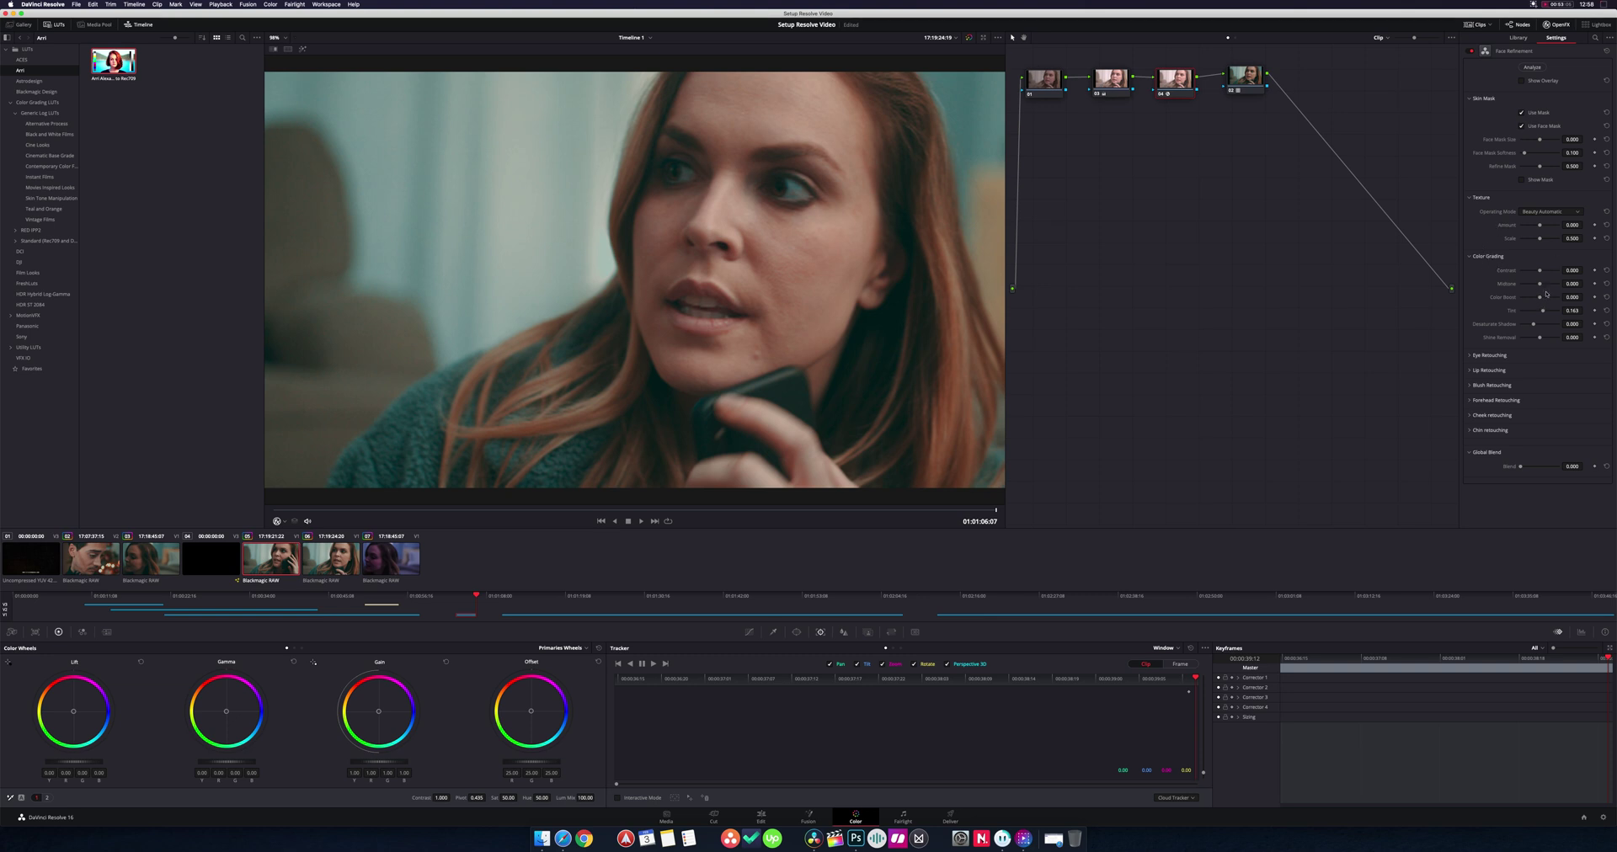
Try a different Color Boost amount in the Face Refinement color grading and reset it.
{"action": "left_click", "coordinate": [1548, 298]}
{"action": "left_click_drag", "start_coordinate": [1547, 297], "coordinate": [1540, 295]}
{"action": "left_click", "coordinate": [1509, 297]}
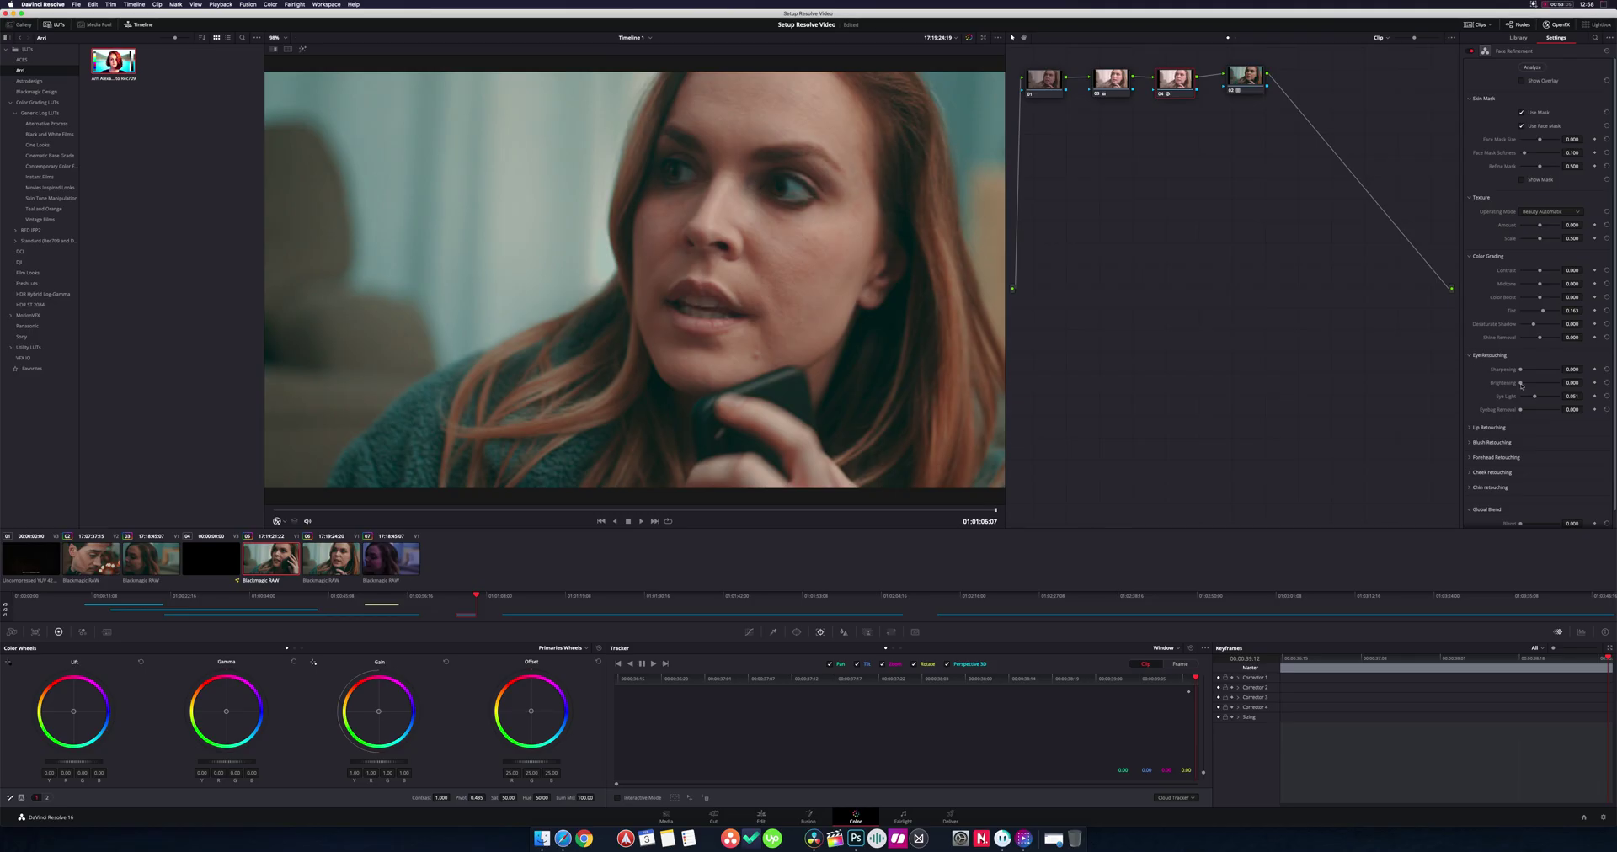
Set the eye retouching Brightening to 0.317 and eyebag removal to 0.794, reset Eye Light, and play the clip to check.
{"action": "mouse_move", "coordinate": [1539, 397]}
{"action": "left_mouse_down"}
{"action": "mouse_move", "coordinate": [1579, 393]}
{"action": "mouse_move", "coordinate": [1530, 406]}
{"action": "mouse_move", "coordinate": [1550, 406]}
{"action": "mouse_move", "coordinate": [1533, 382]}
{"action": "left_mouse_up"}
{"action": "double_click", "coordinate": [1542, 397]}
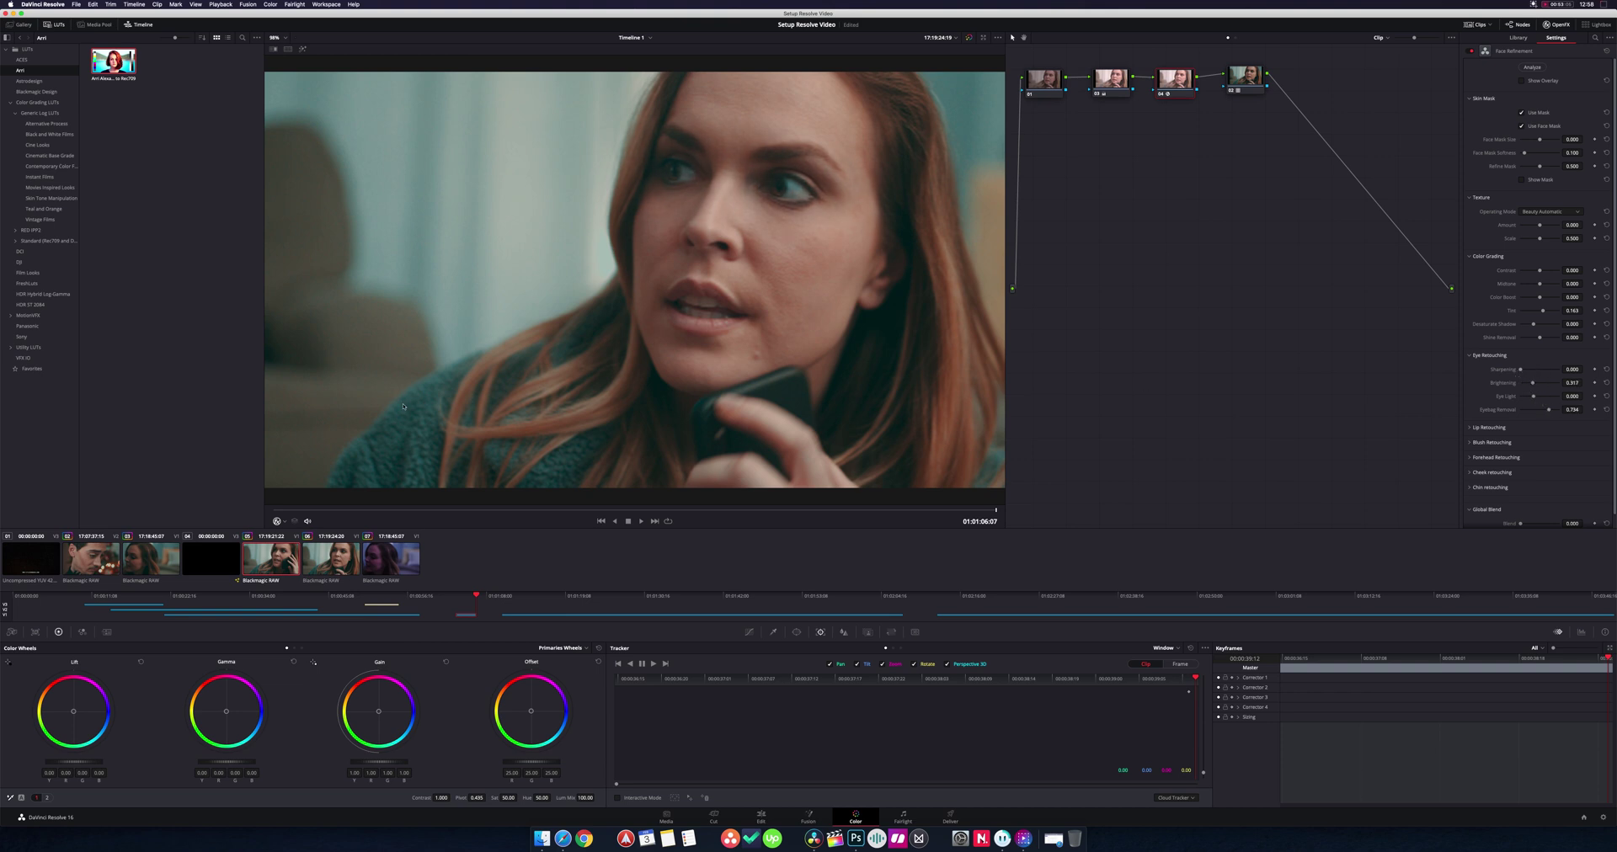
{"action": "left_click", "coordinate": [379, 511]}
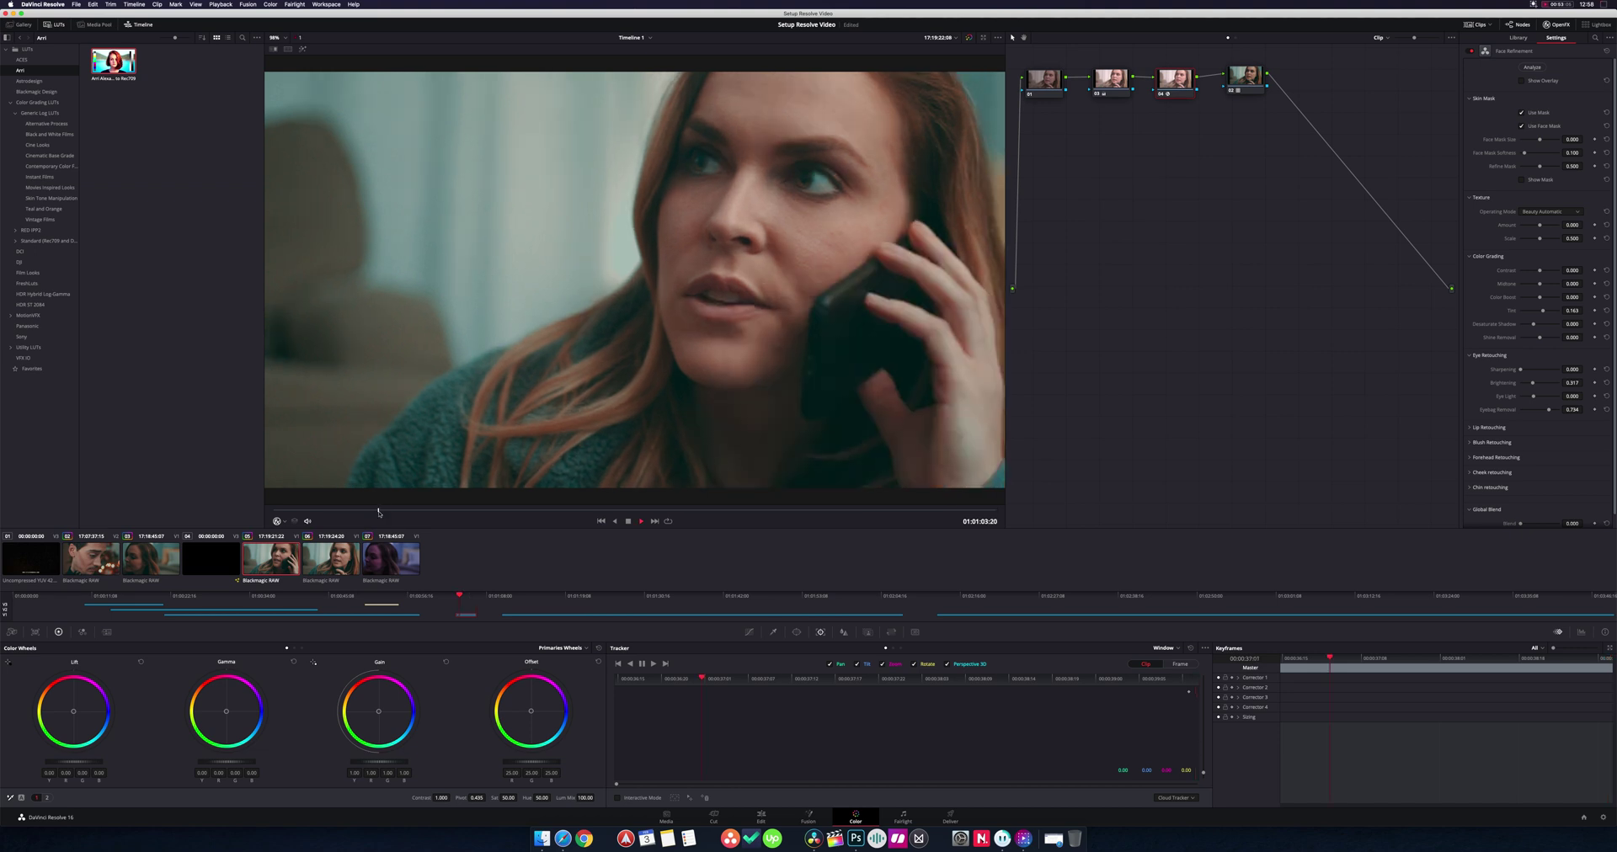
{"action": "key", "text": "space"}
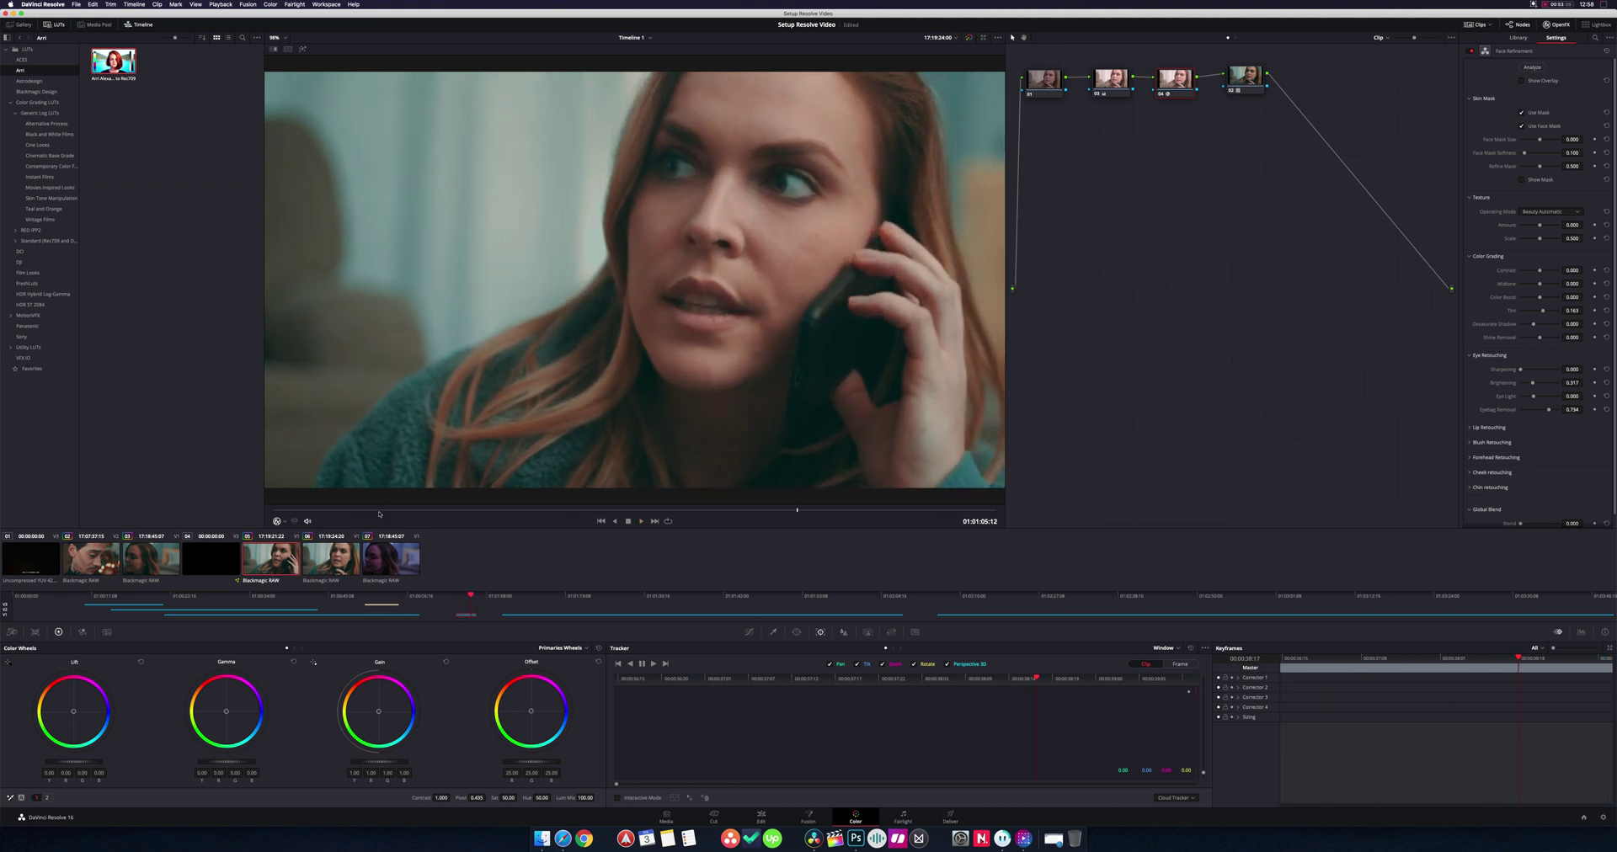
Set the lip retouching Saturation to 0.571 and increase the upper lip smoothing.
{"action": "left_click", "coordinate": [1470, 428]}
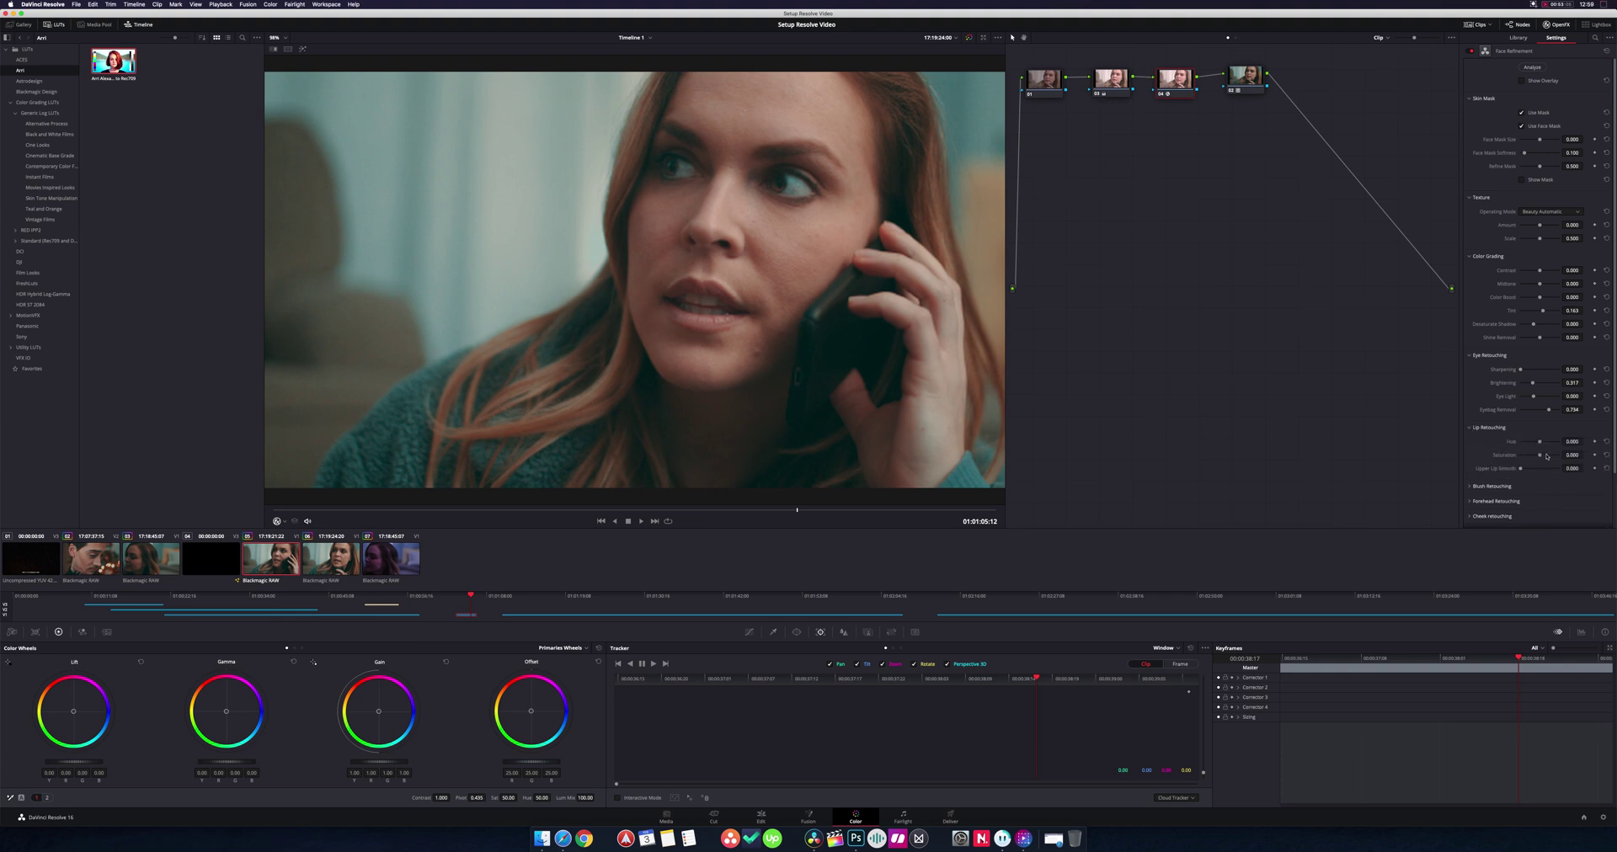
{"action": "left_click_drag", "start_coordinate": [1541, 455], "coordinate": [1551, 455]}
{"action": "left_click", "coordinate": [1531, 468]}
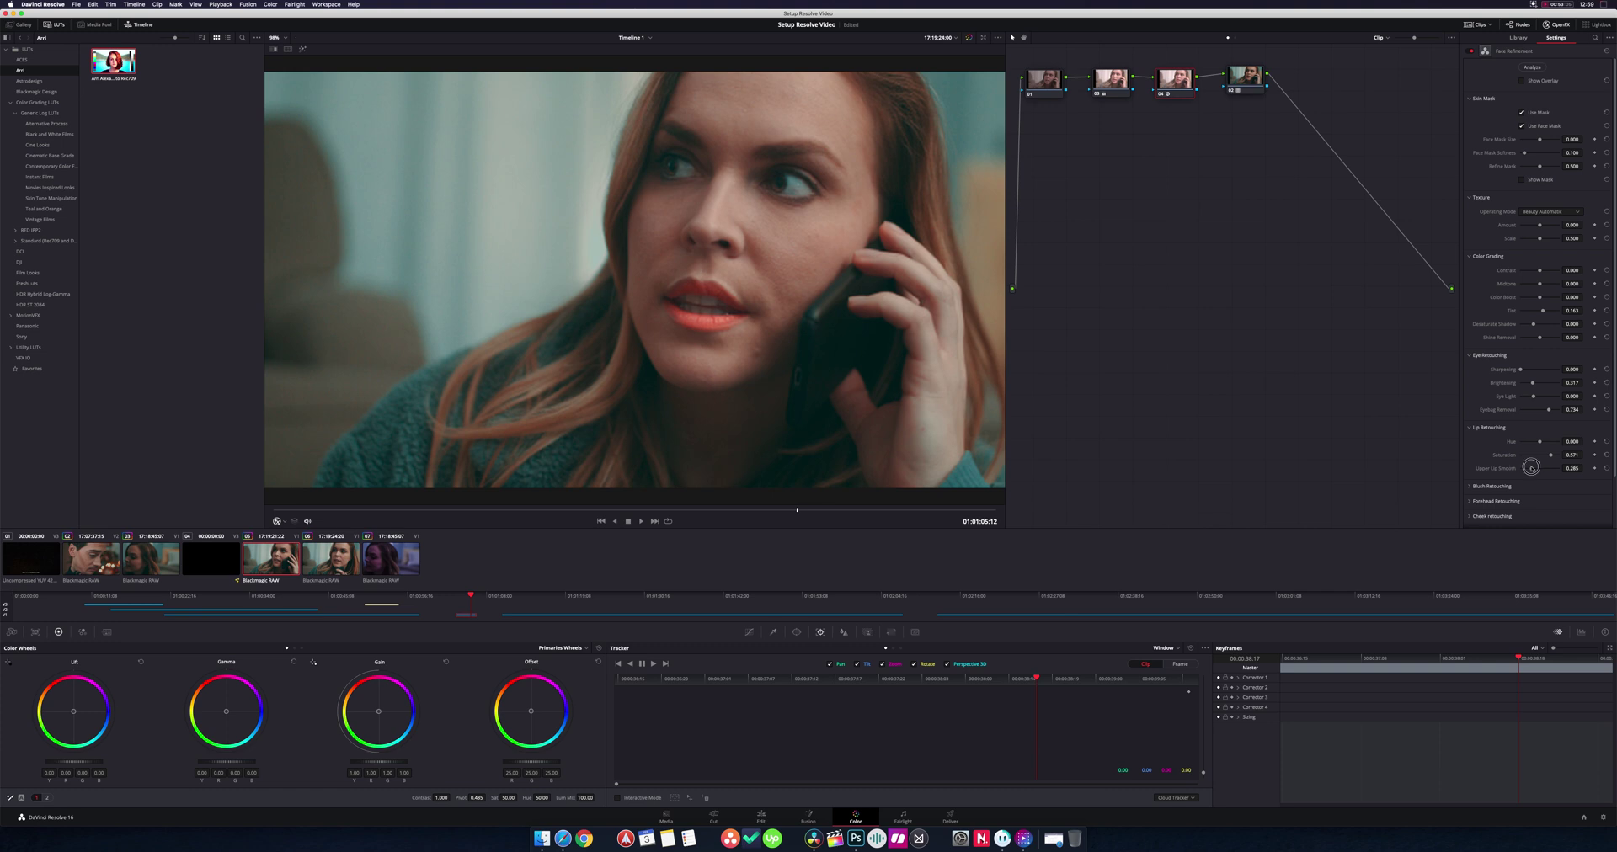
{"action": "left_click_drag", "start_coordinate": [1531, 469], "coordinate": [1537, 469]}
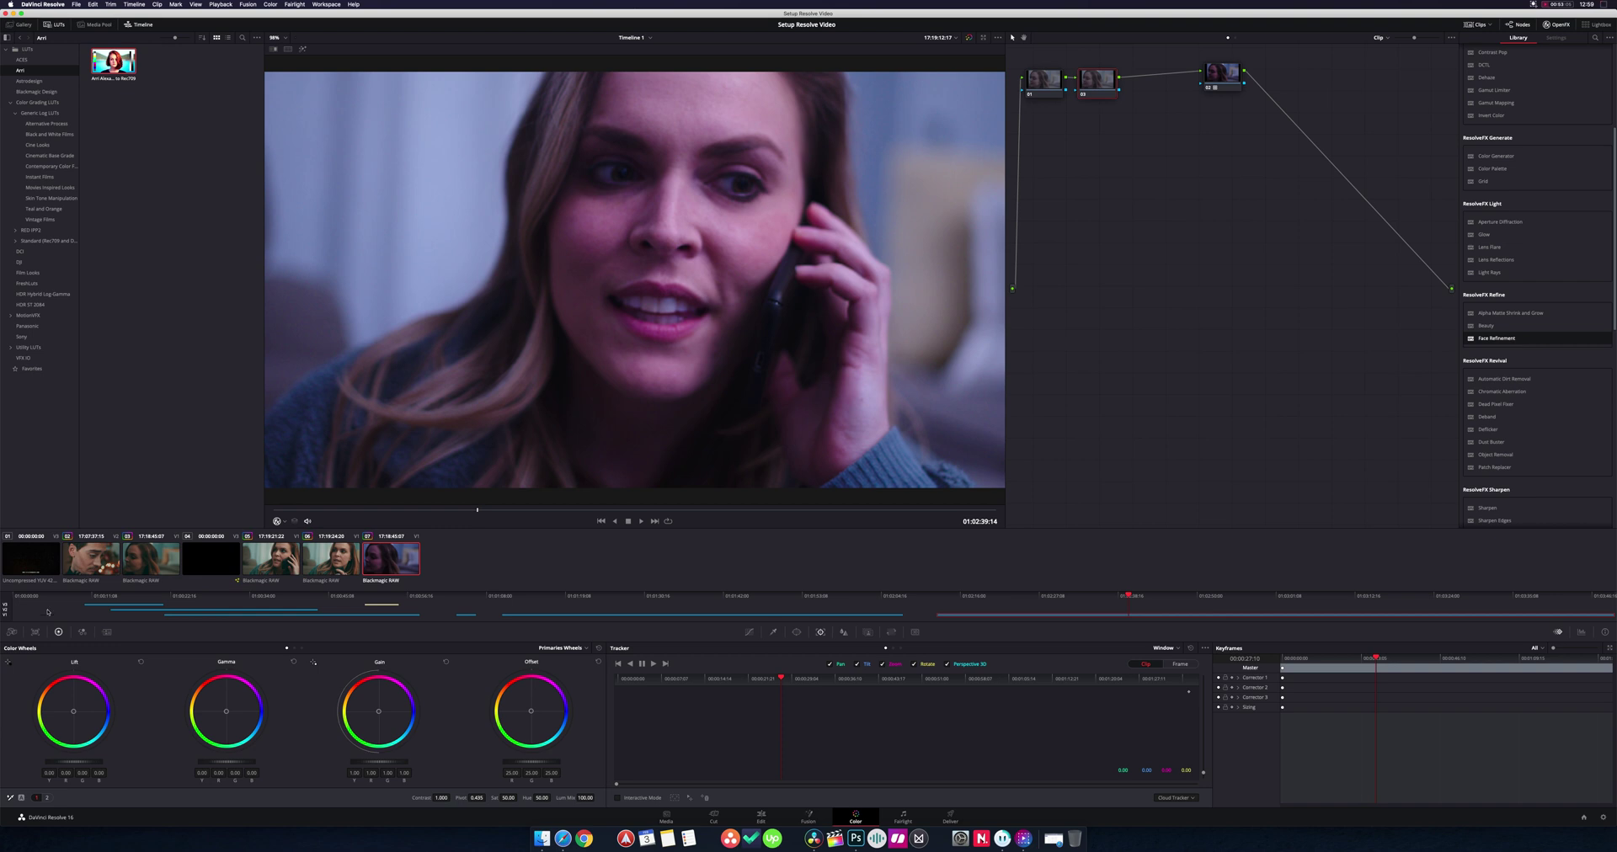
Open the Camera Raw settings of the purple-lit clip at its color temperature control.
{"action": "left_click", "coordinate": [13, 631]}
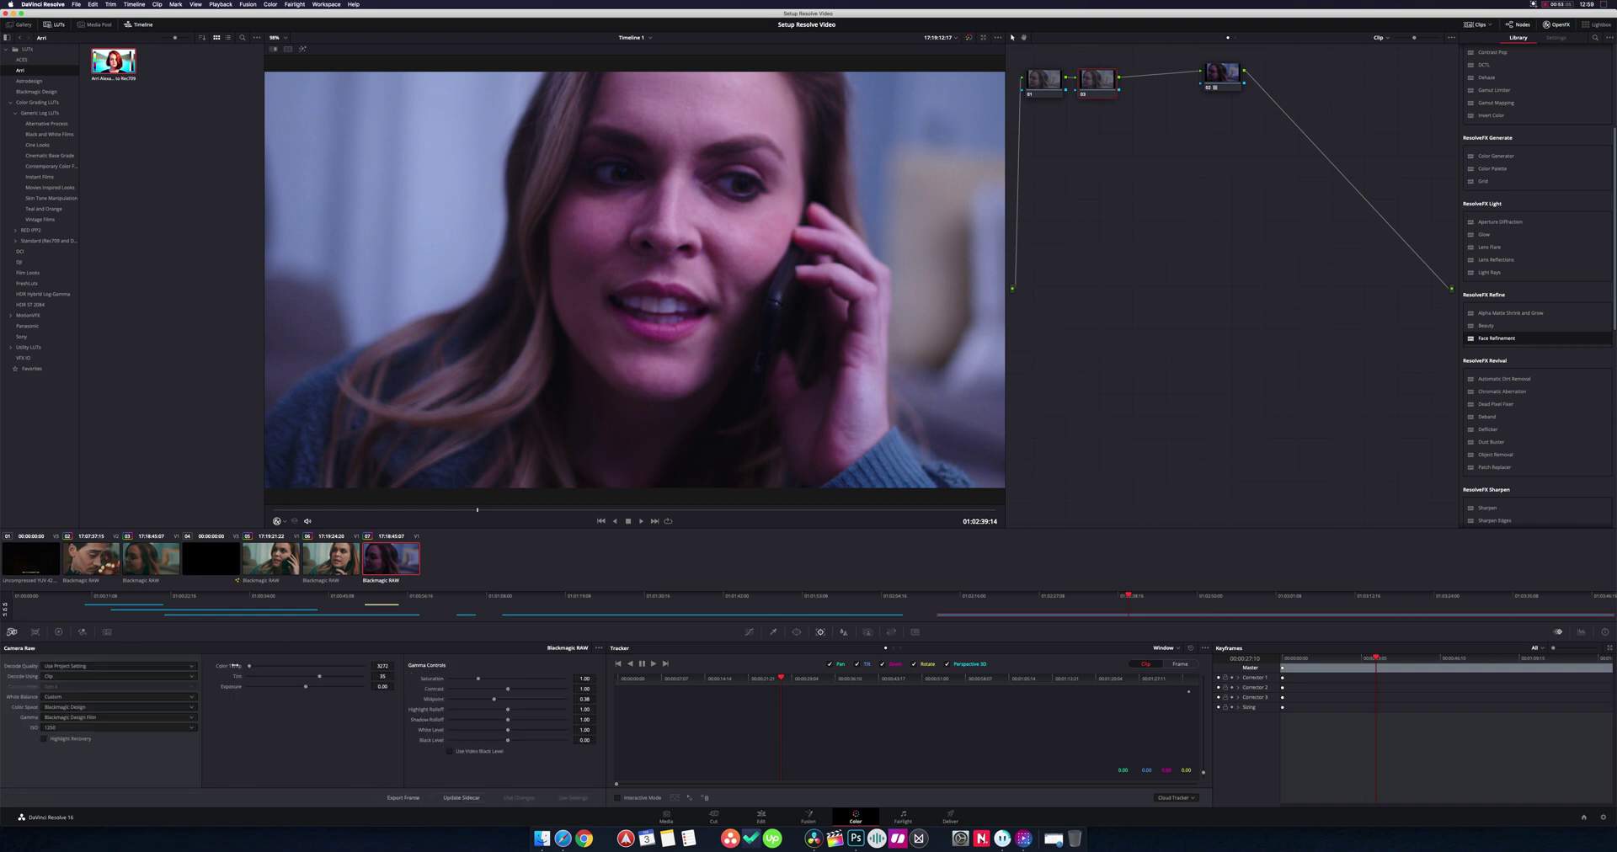
{"action": "double_click", "coordinate": [235, 666]}
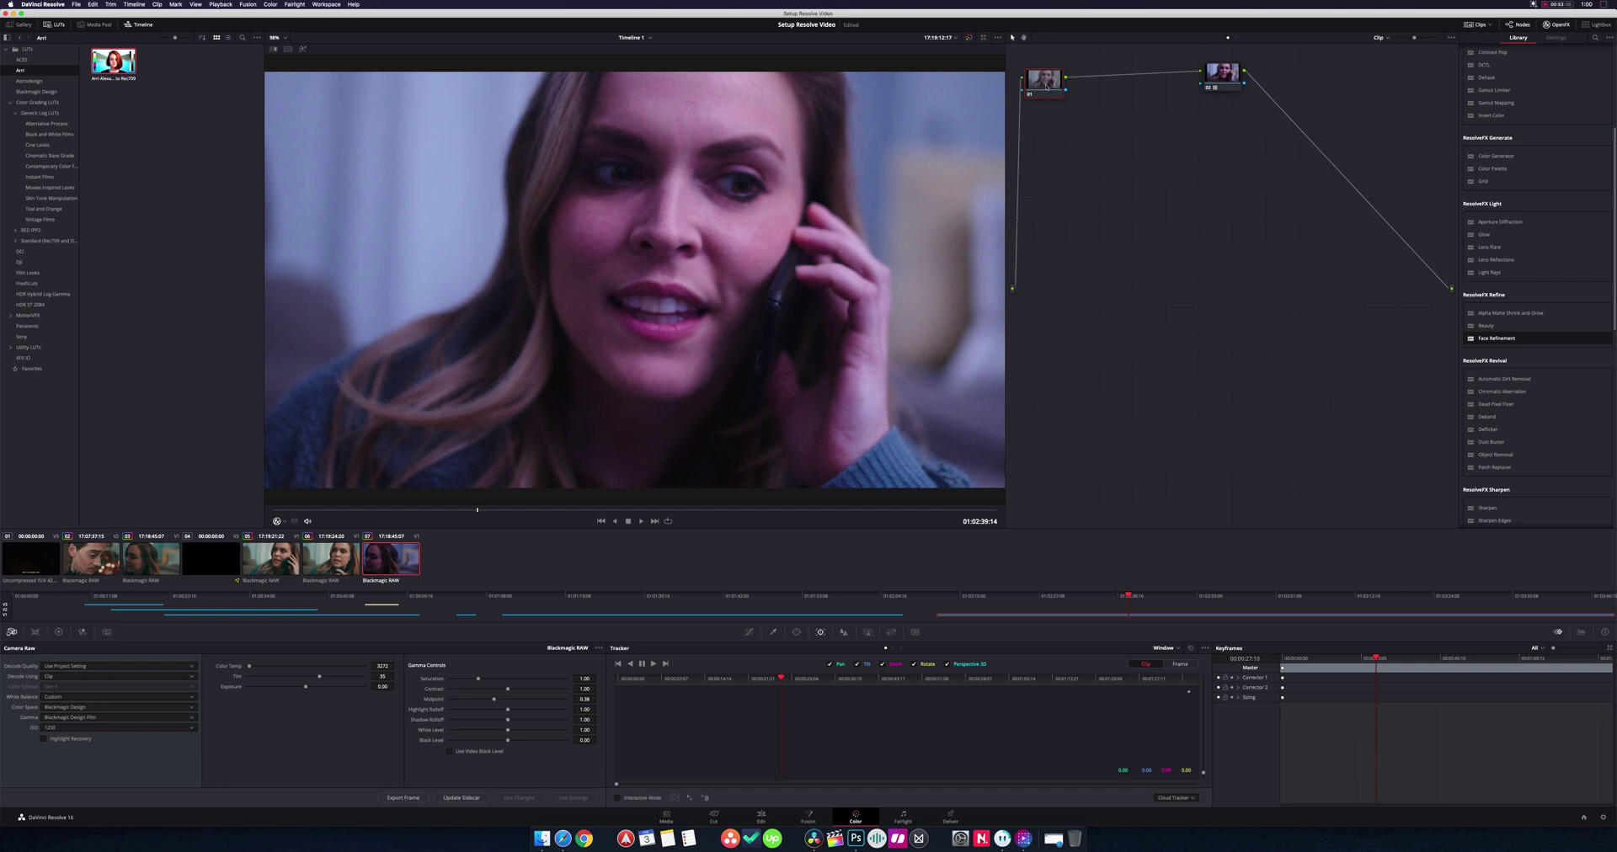
Add a serial node between the purple-lit clip's two nodes and open its custom curves.
{"action": "key", "text": "alt+s"}
{"action": "left_click_drag", "start_coordinate": [1110, 78], "coordinate": [1120, 78]}
{"action": "left_click", "coordinate": [747, 631]}
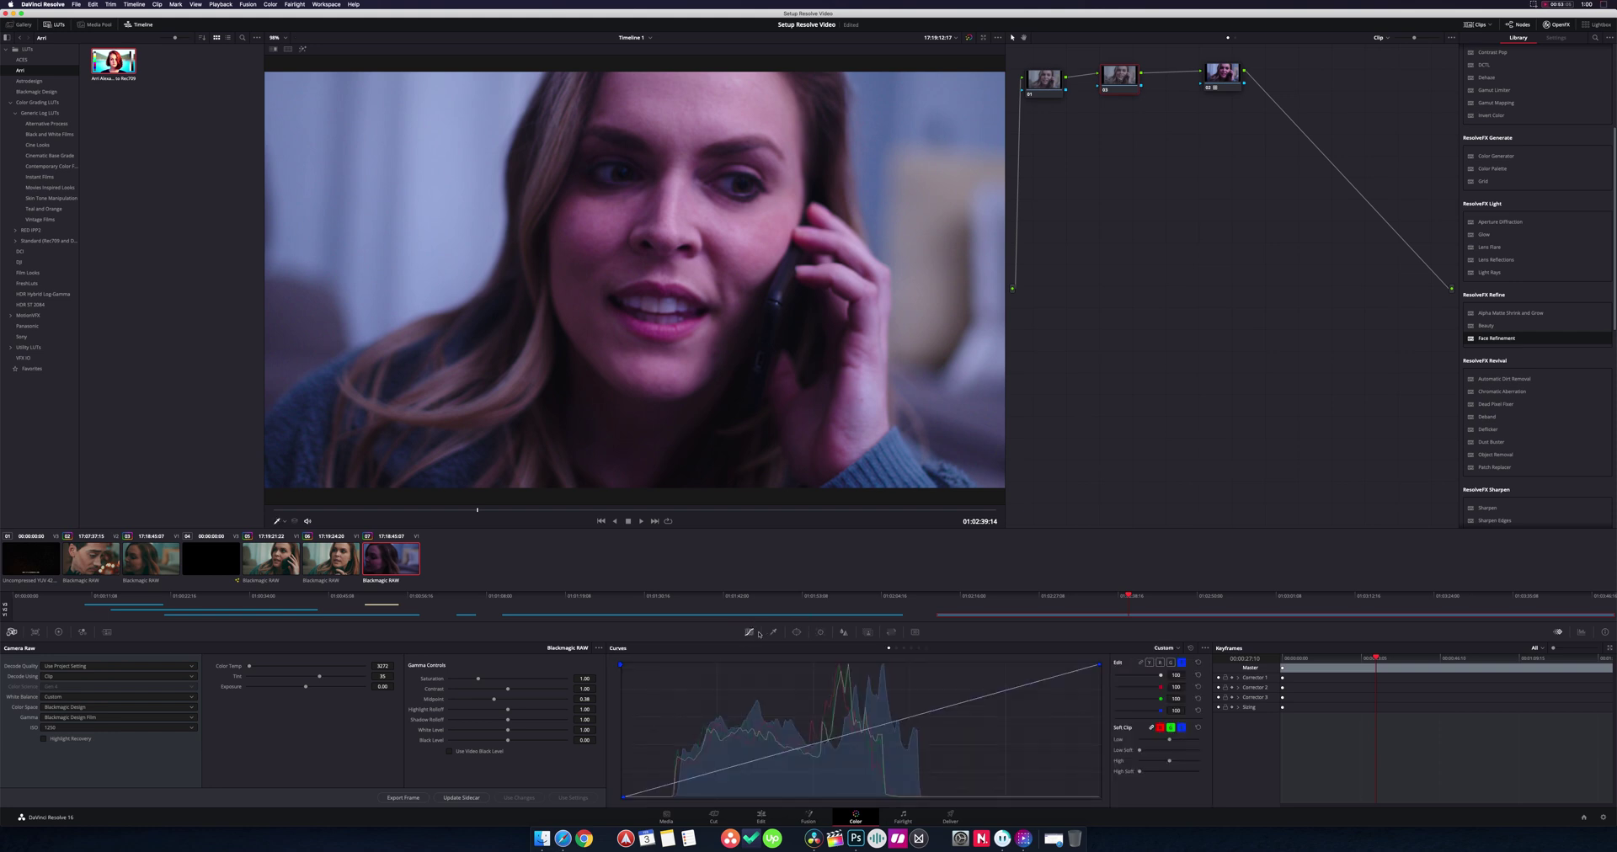
Isolate the luminance, red, green and blue channel curves in turn to compare them, ending on the blue channel.
{"action": "left_click", "coordinate": [1150, 663]}
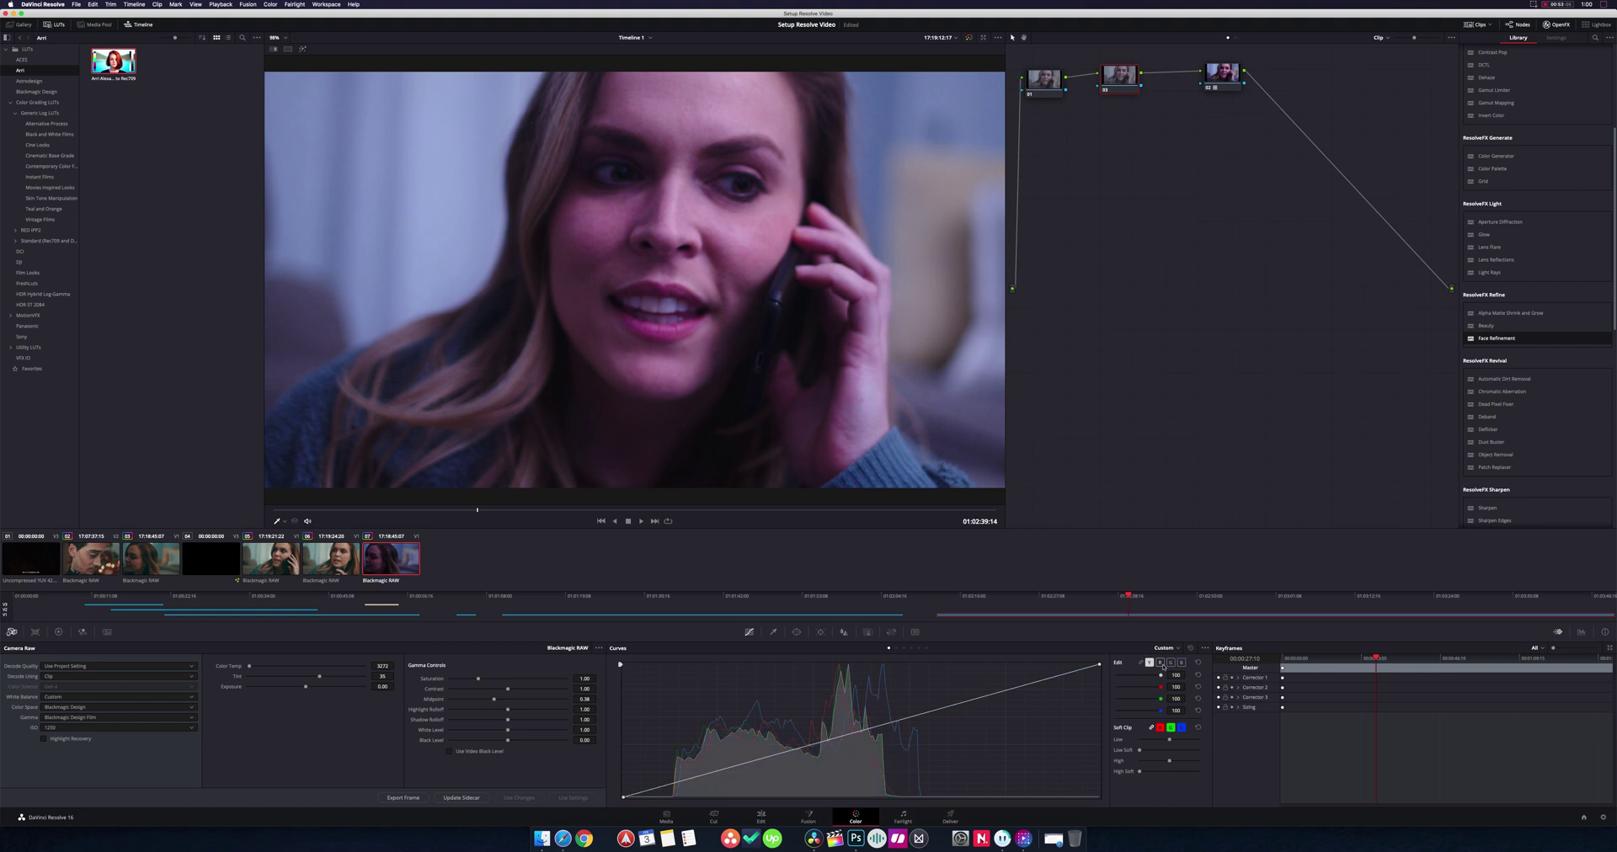
{"action": "left_click", "coordinate": [1181, 663]}
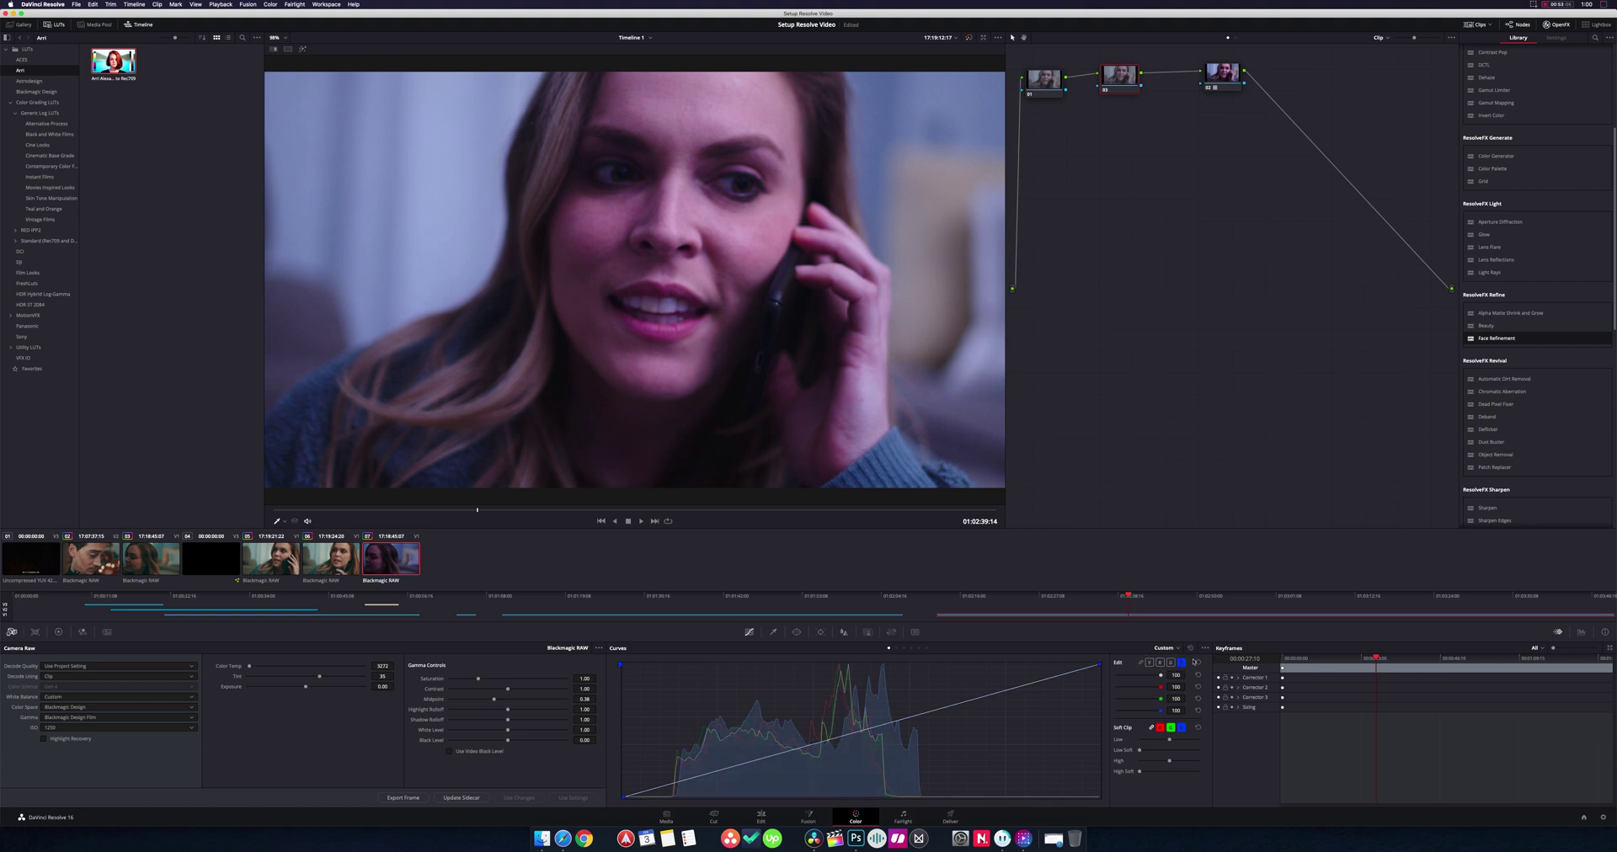
{"action": "left_click", "coordinate": [1151, 663]}
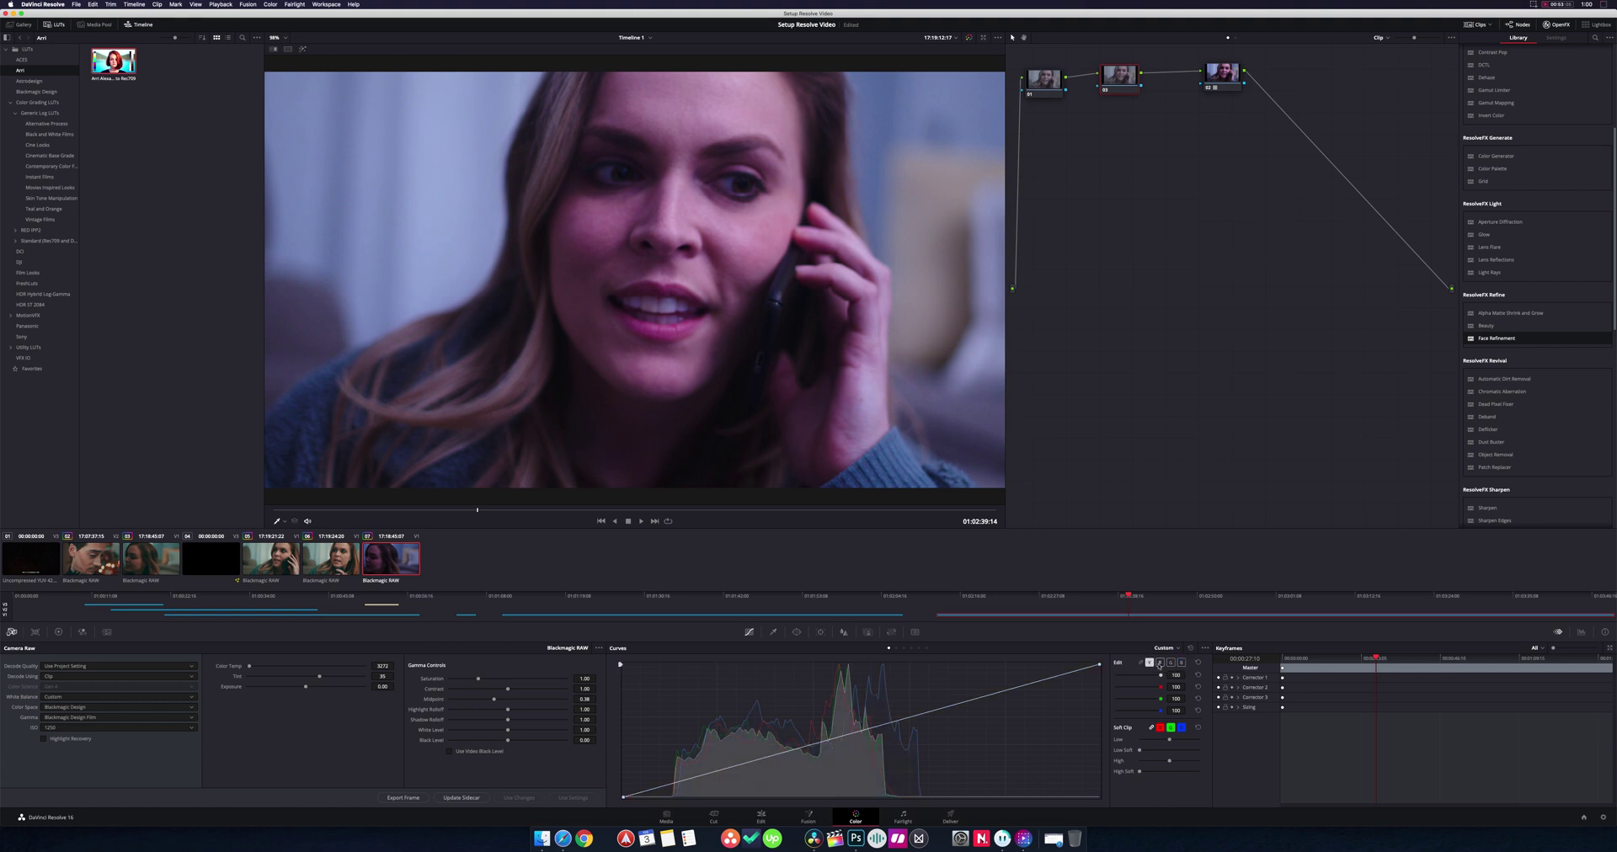
{"action": "left_click", "coordinate": [1160, 663]}
{"action": "left_click", "coordinate": [1171, 663]}
{"action": "left_click", "coordinate": [1182, 663]}
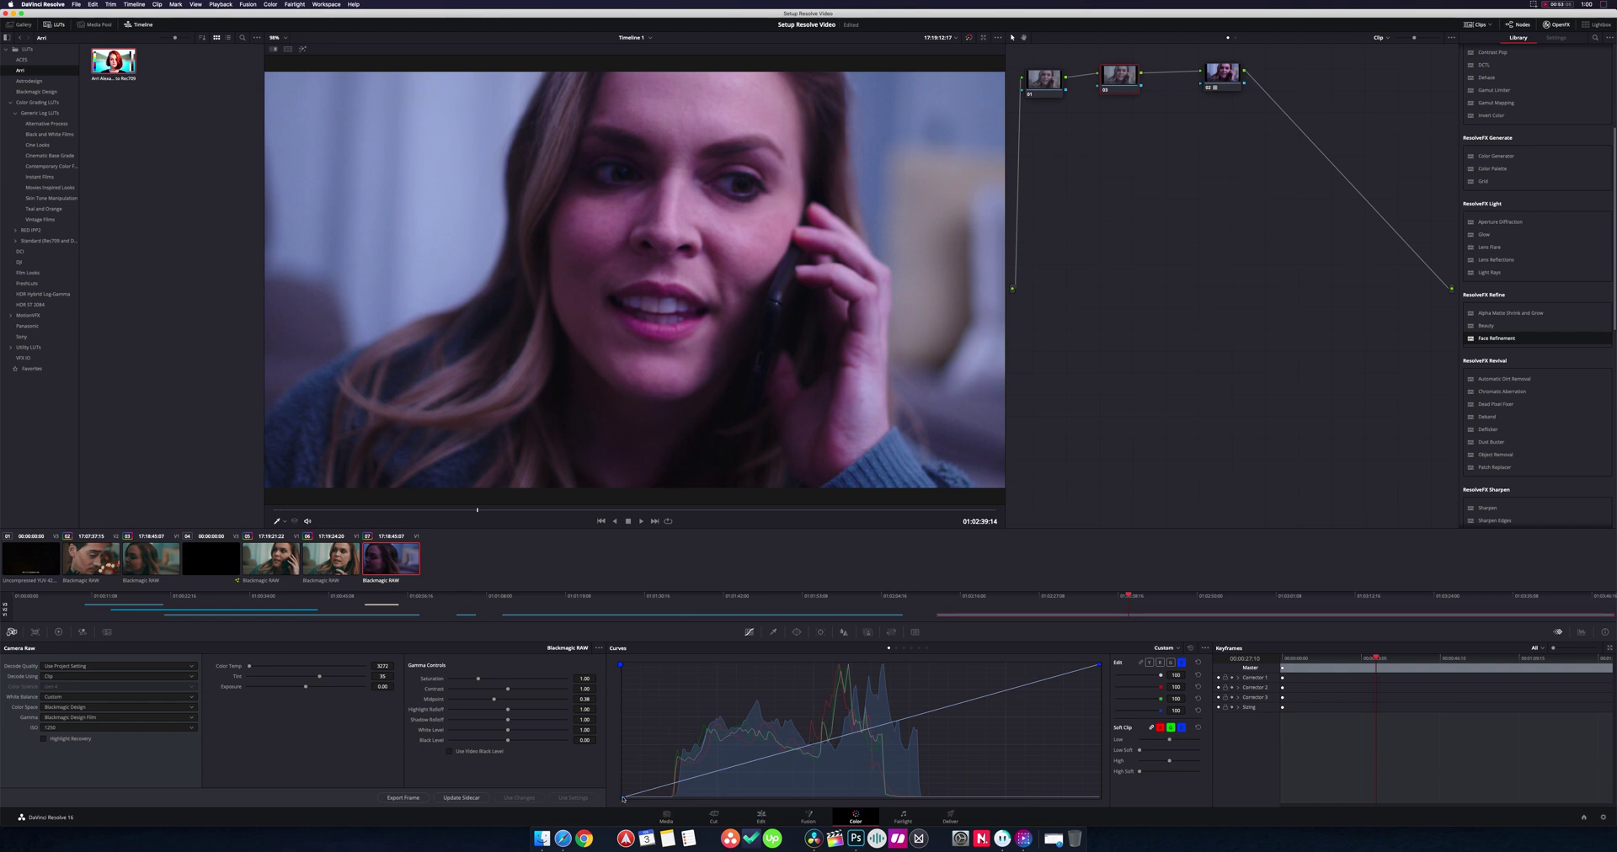
Lower the blue curve in its lower midtones and raise the green curve in its upper midtones to neutralize the purple cast.
{"action": "left_click_drag", "start_coordinate": [622, 798], "coordinate": [635, 799]}
{"action": "left_click", "coordinate": [784, 756]}
{"action": "left_click", "coordinate": [1170, 663]}
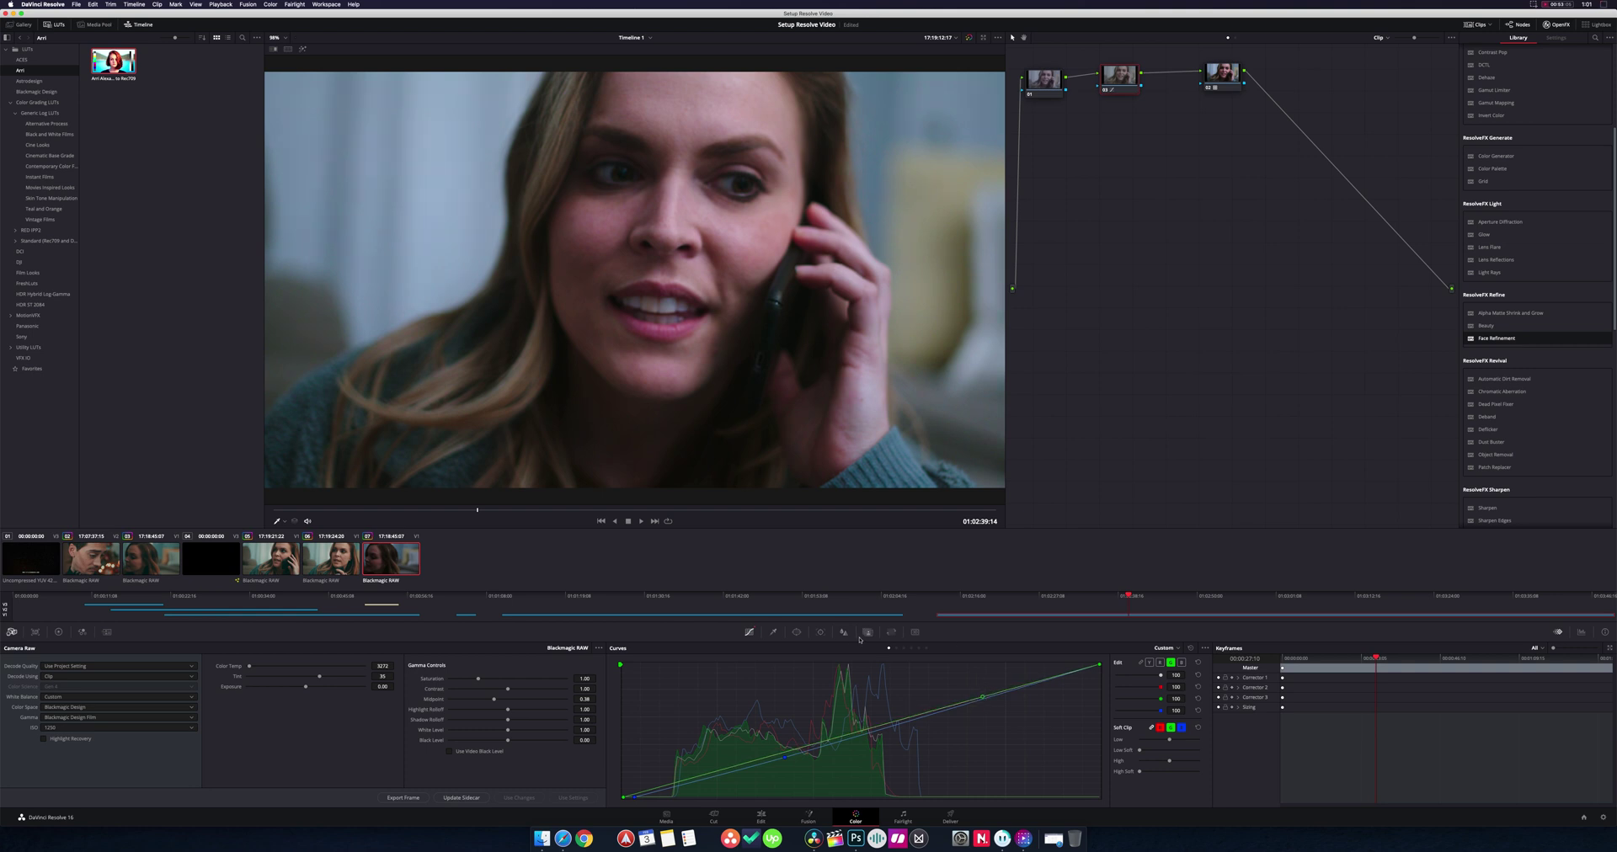
Show the video scopes for the balanced clip and move their window over the node graph.
{"action": "right_click", "coordinate": [785, 418]}
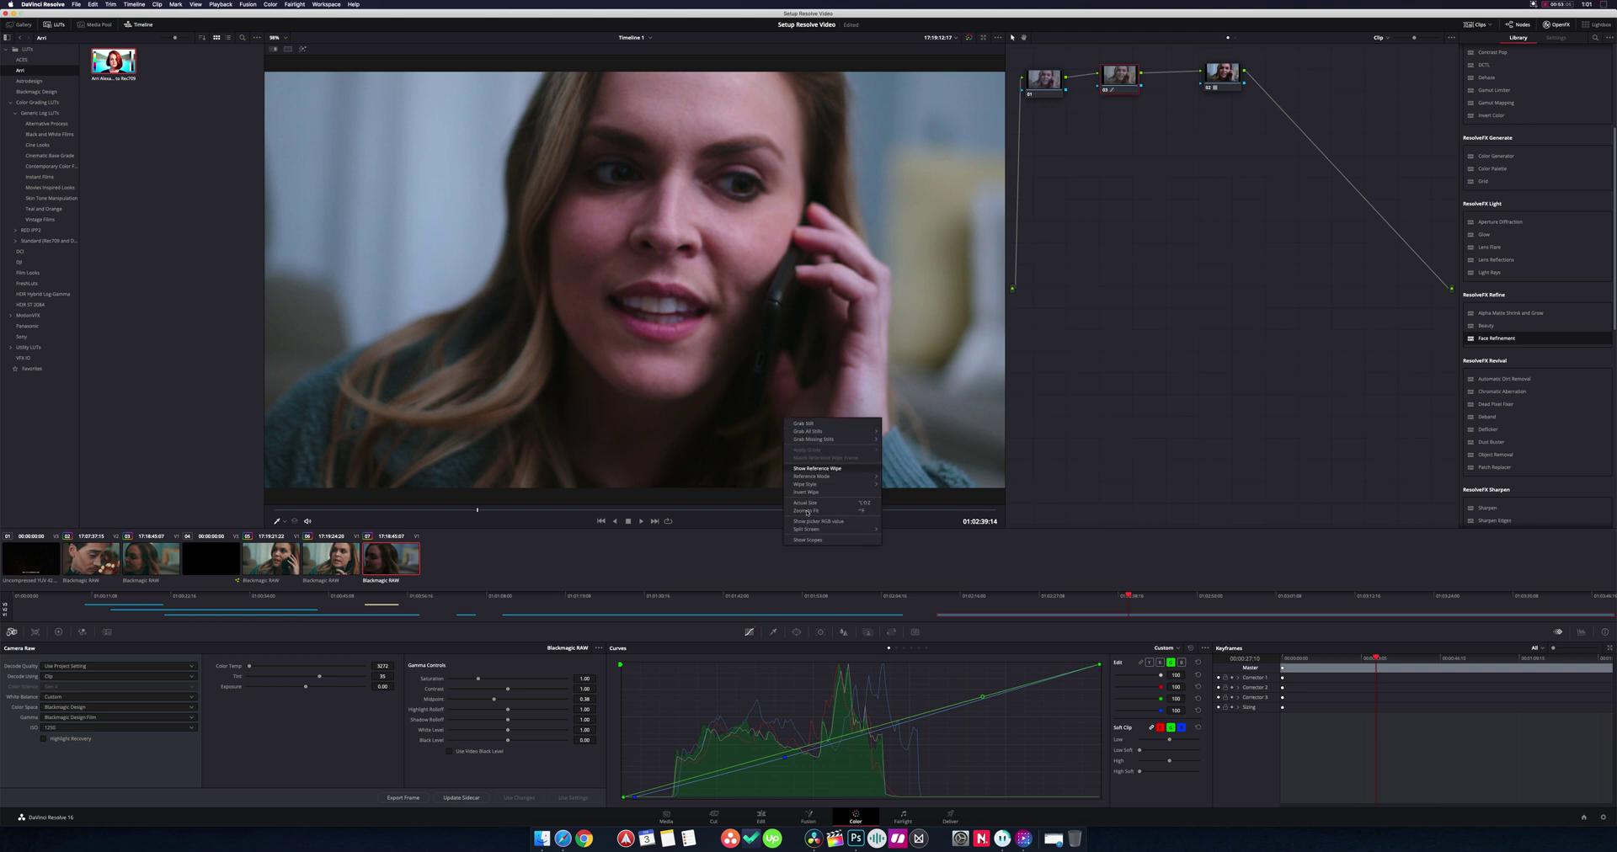
{"action": "left_click", "coordinate": [807, 538]}
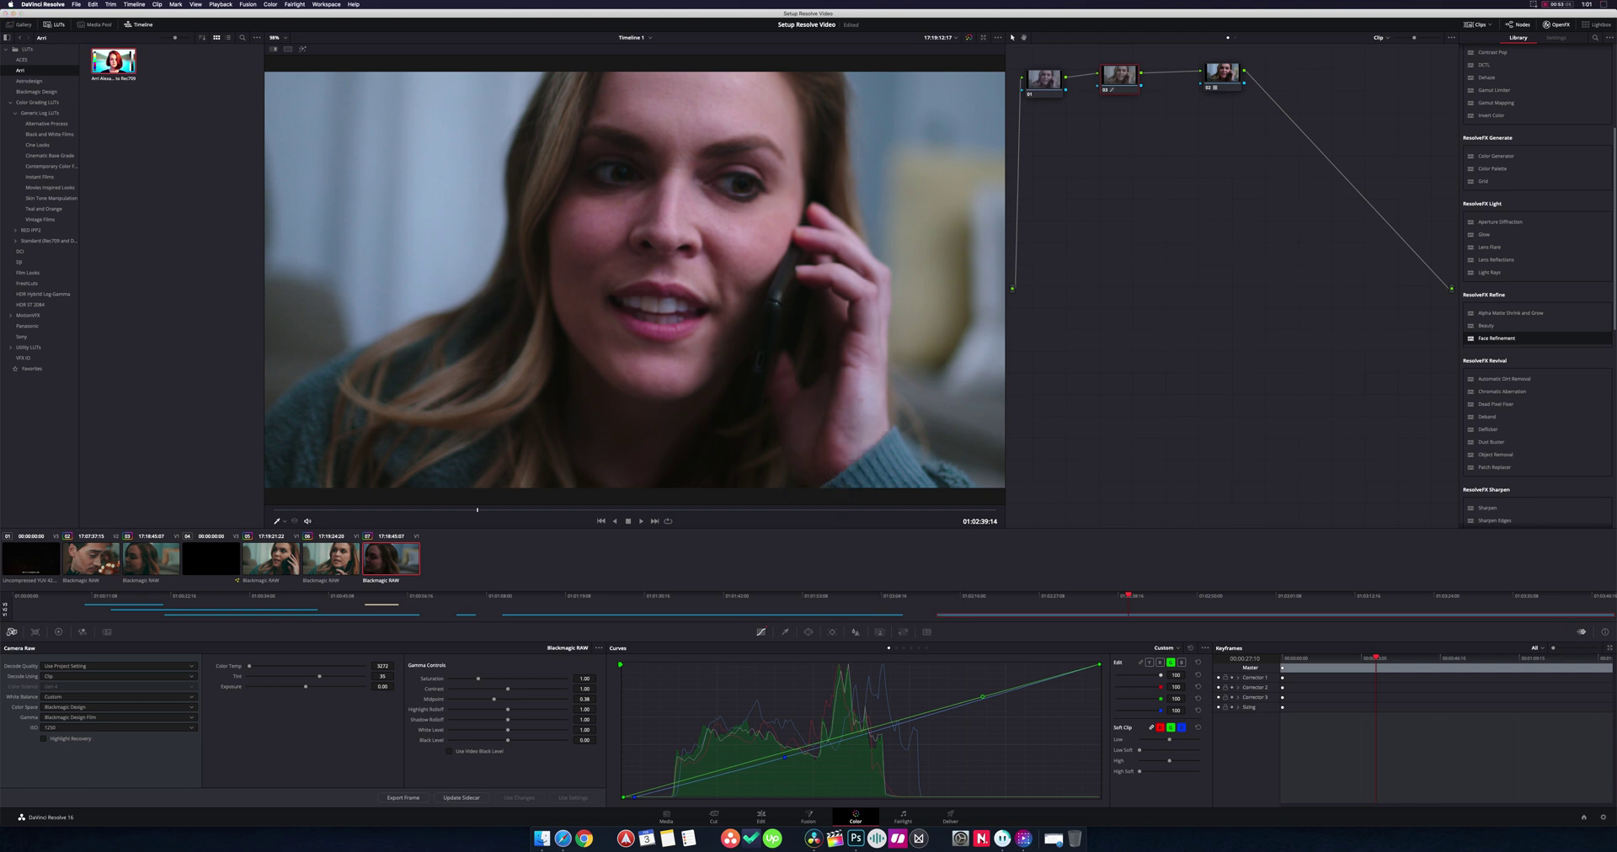
{"action": "left_click_drag", "start_coordinate": [792, 406], "coordinate": [1276, 298]}
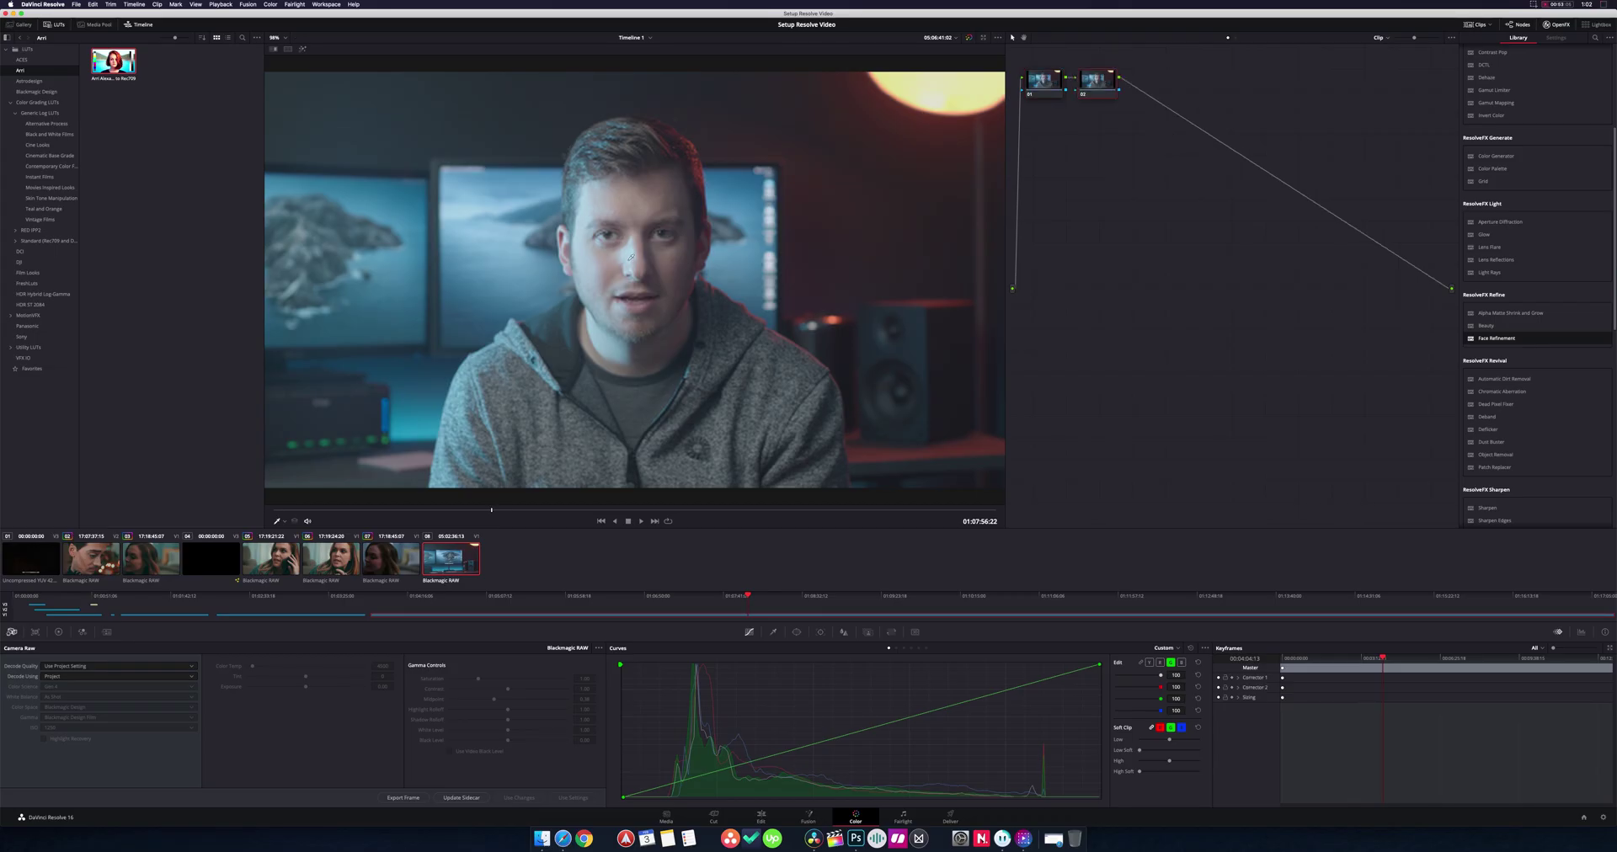
Add a serial node between the first and last nodes of the man-at-desk clip and open the Qualifier for it.
{"action": "left_click_drag", "start_coordinate": [1088, 79], "coordinate": [1165, 79]}
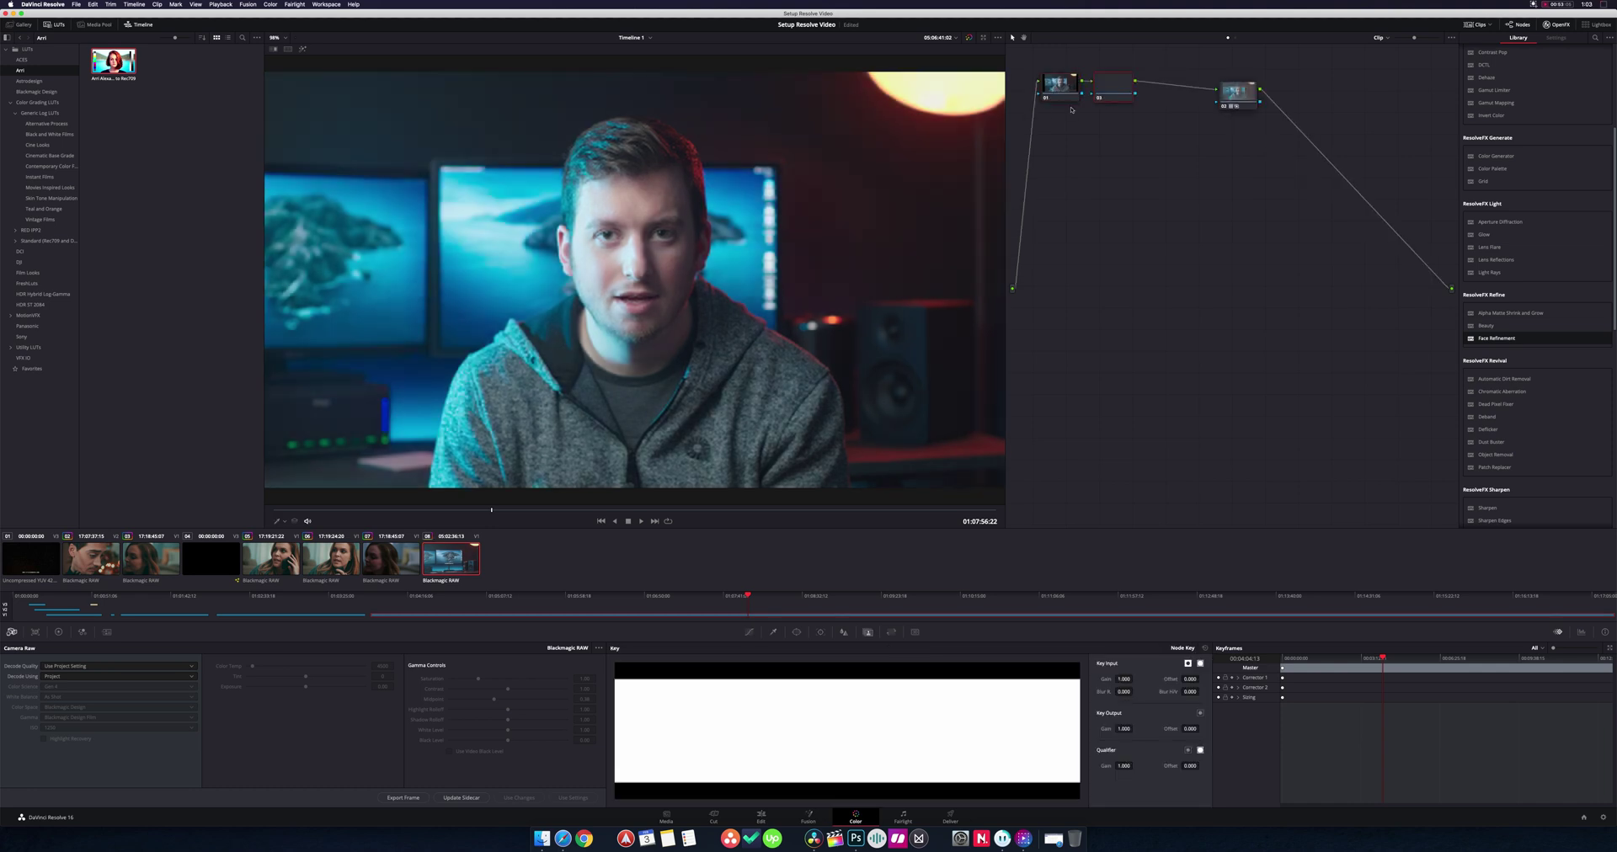
{"action": "key", "text": "alt+s"}
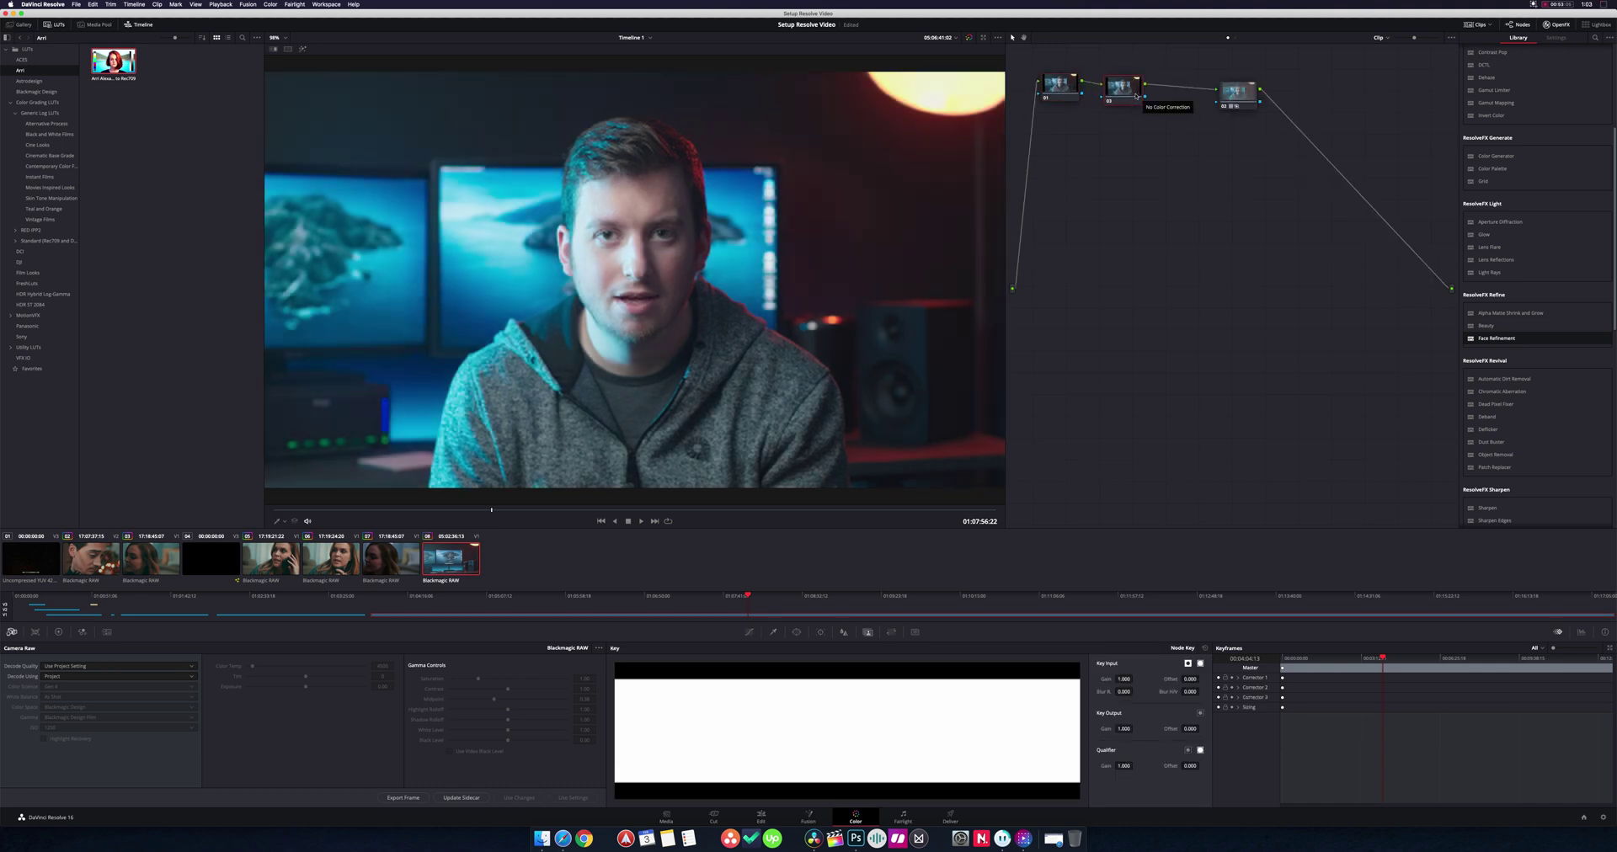
{"action": "left_click_drag", "start_coordinate": [1127, 89], "coordinate": [1156, 91]}
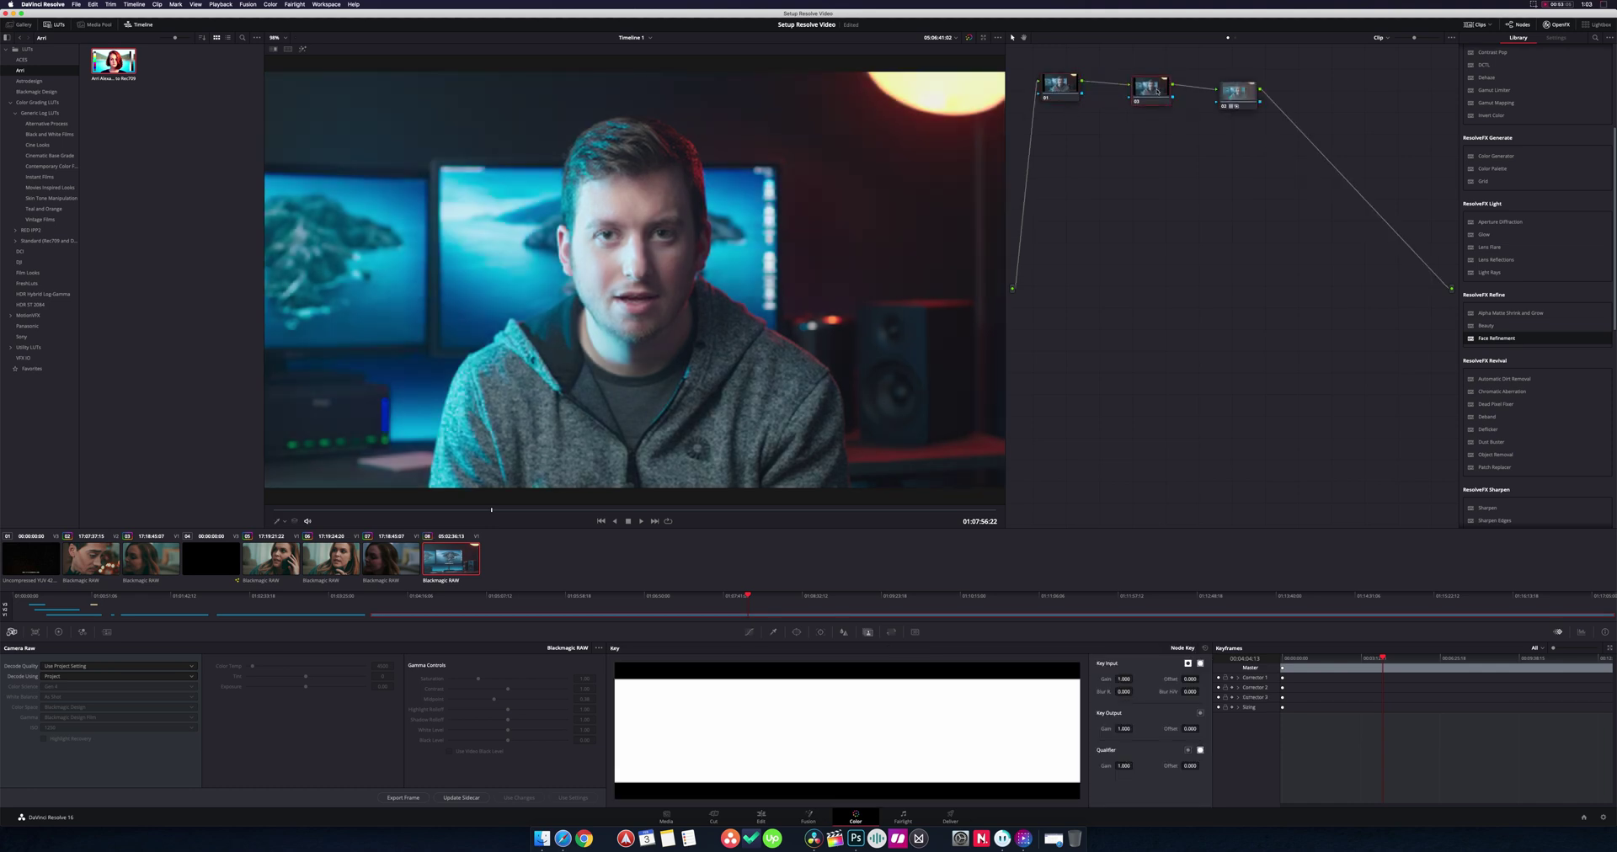
{"action": "left_click", "coordinate": [774, 632]}
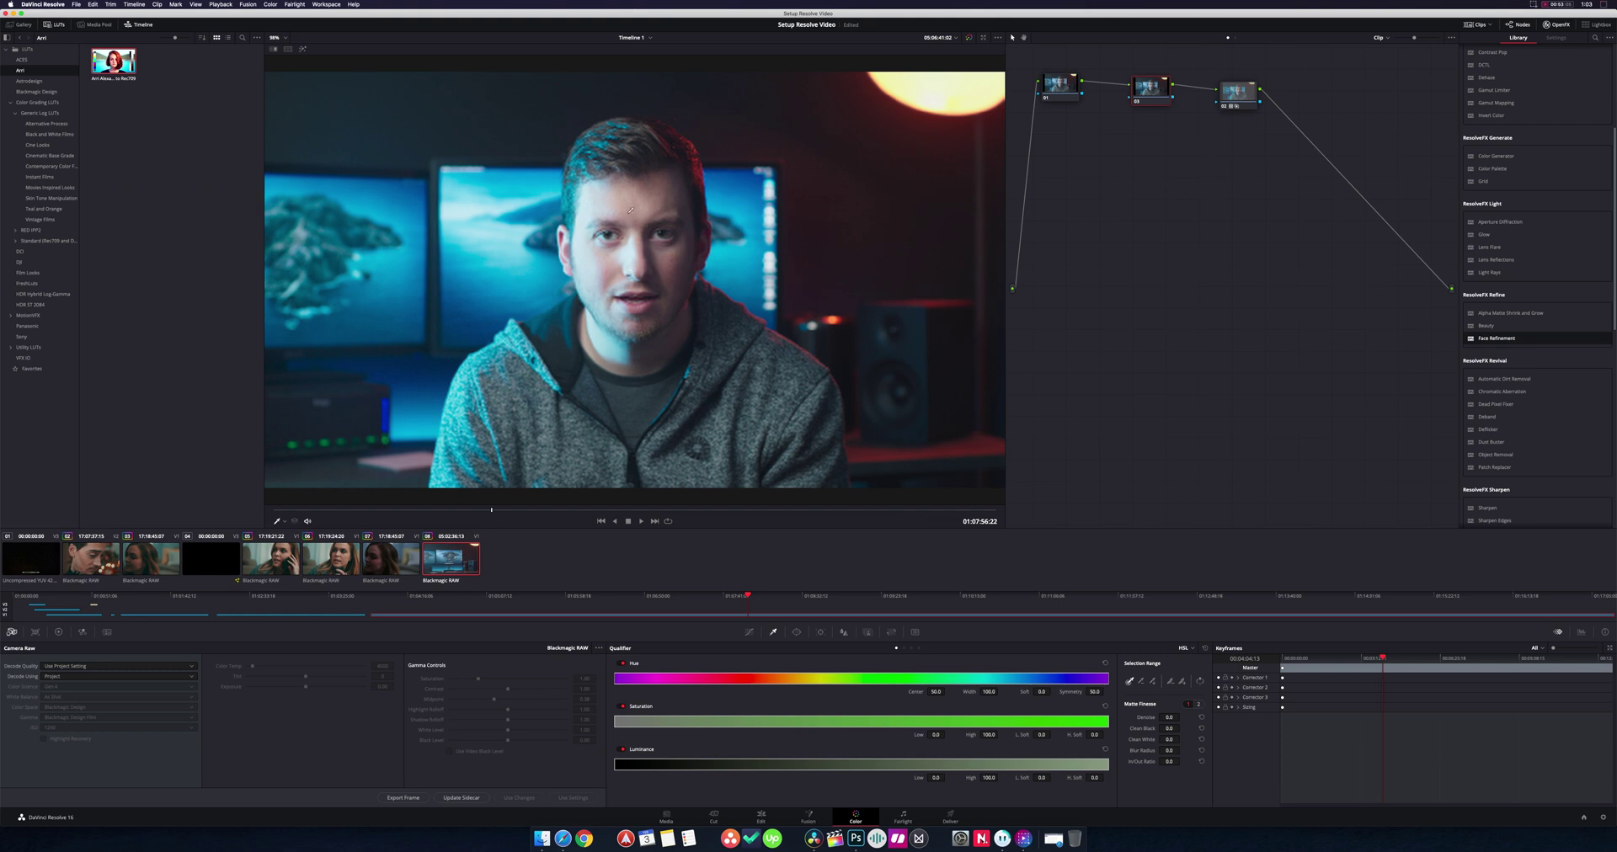
Try to qualify the man's forehead and face by sampling the skin with the highlight view on.
{"action": "mouse_move", "coordinate": [633, 195]}
{"action": "left_mouse_down"}
{"action": "mouse_move", "coordinate": [670, 199]}
{"action": "mouse_move", "coordinate": [607, 203]}
{"action": "left_mouse_up"}
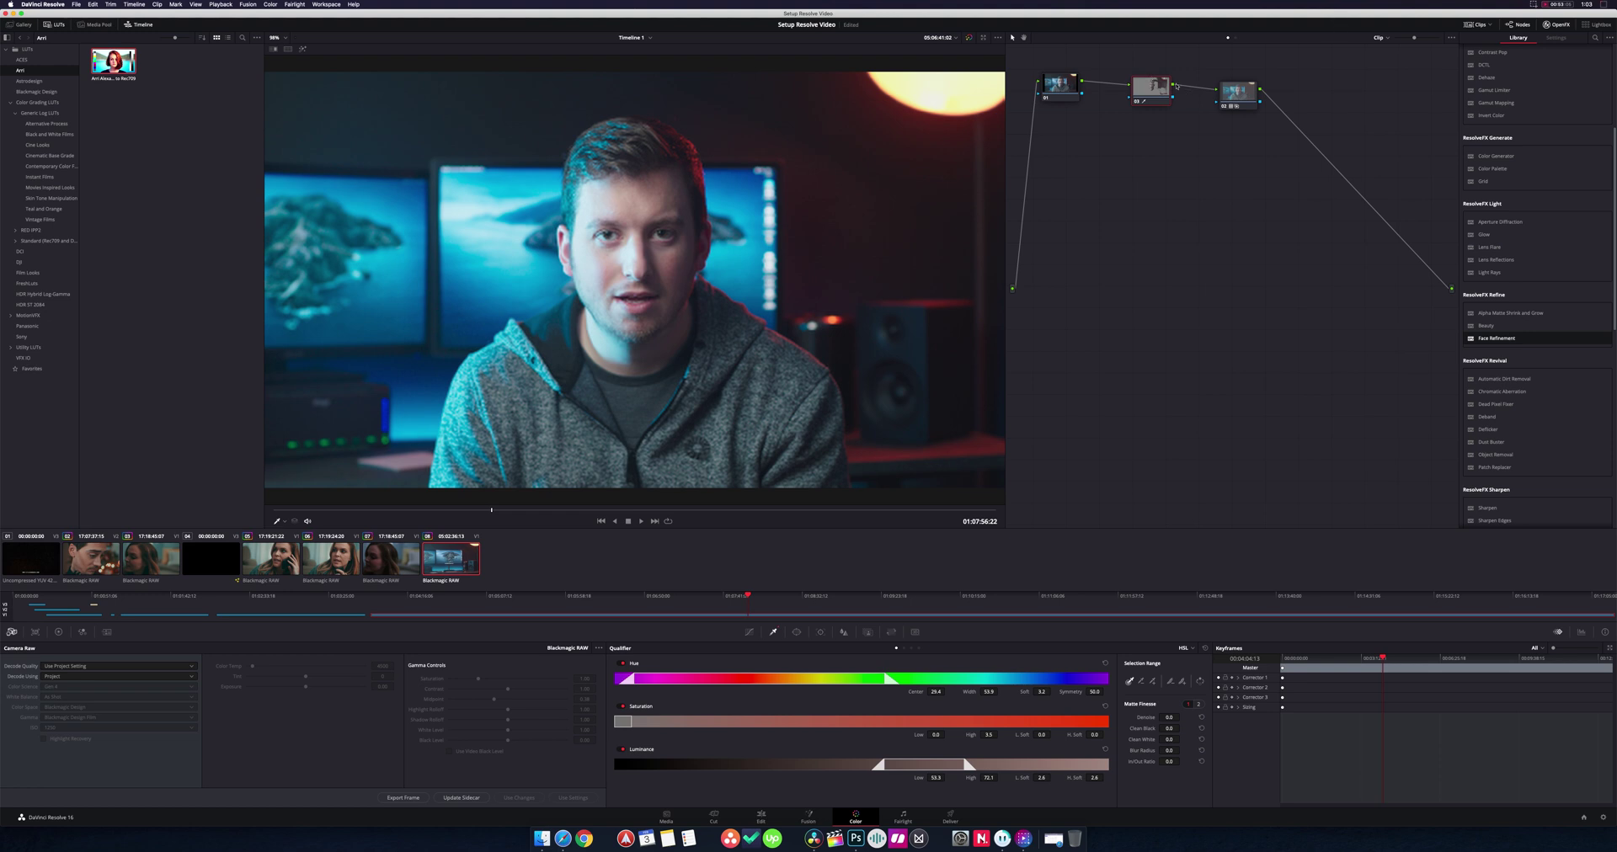
{"action": "left_click", "coordinate": [302, 49]}
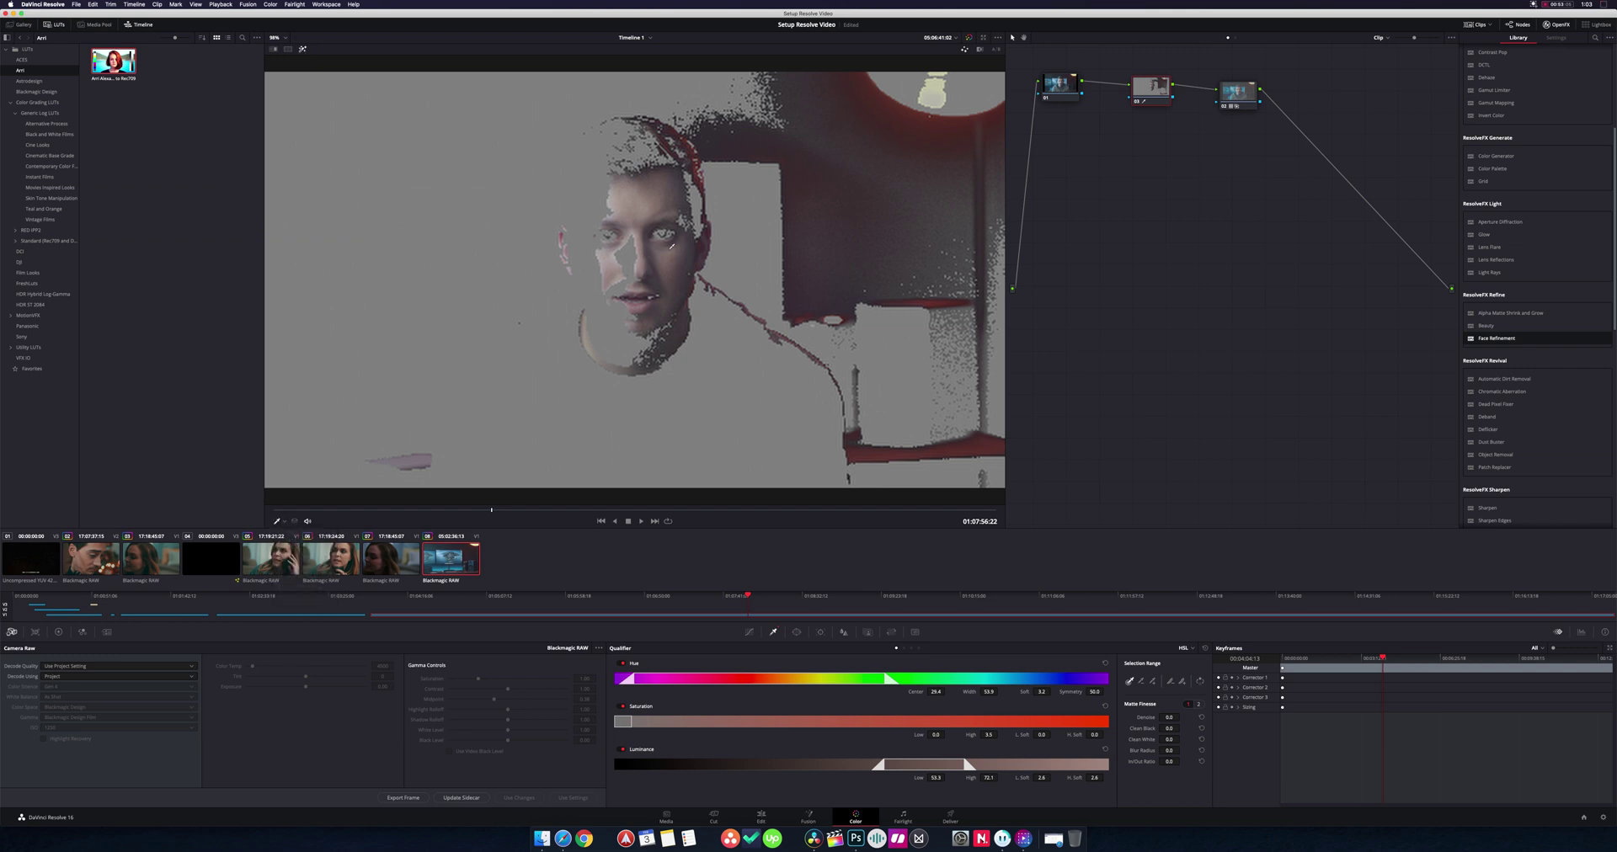
{"action": "left_click", "coordinate": [624, 262]}
{"action": "left_click", "coordinate": [627, 216]}
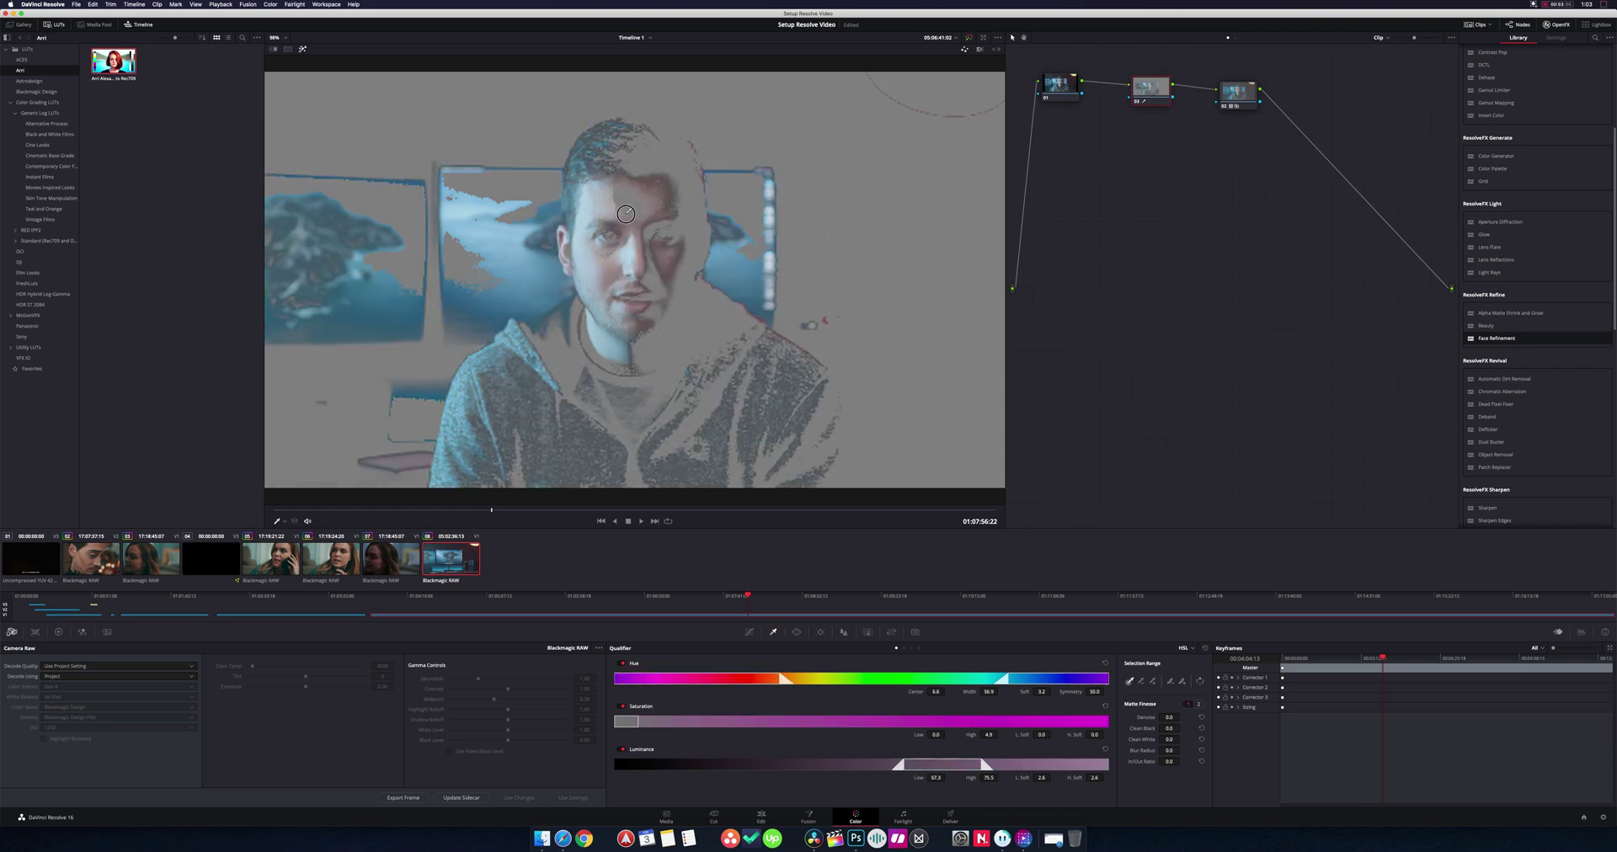
{"action": "left_click", "coordinate": [444, 264]}
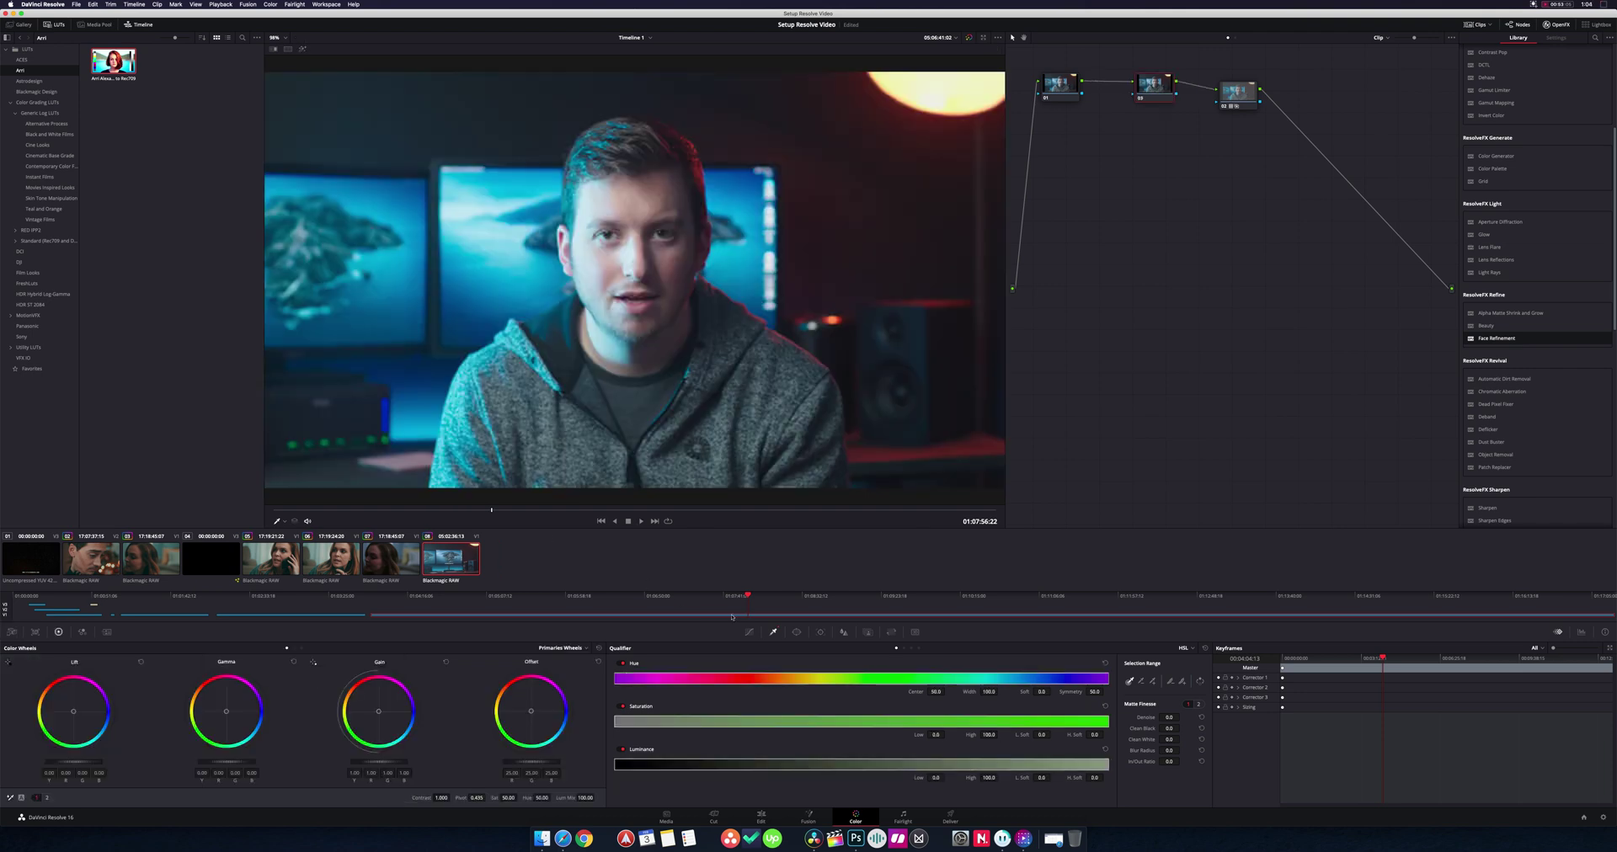
Sample the blue-lit cheek of the man's face with the Qualifier and turn on the highlight view of the selection.
{"action": "left_click", "coordinate": [600, 266]}
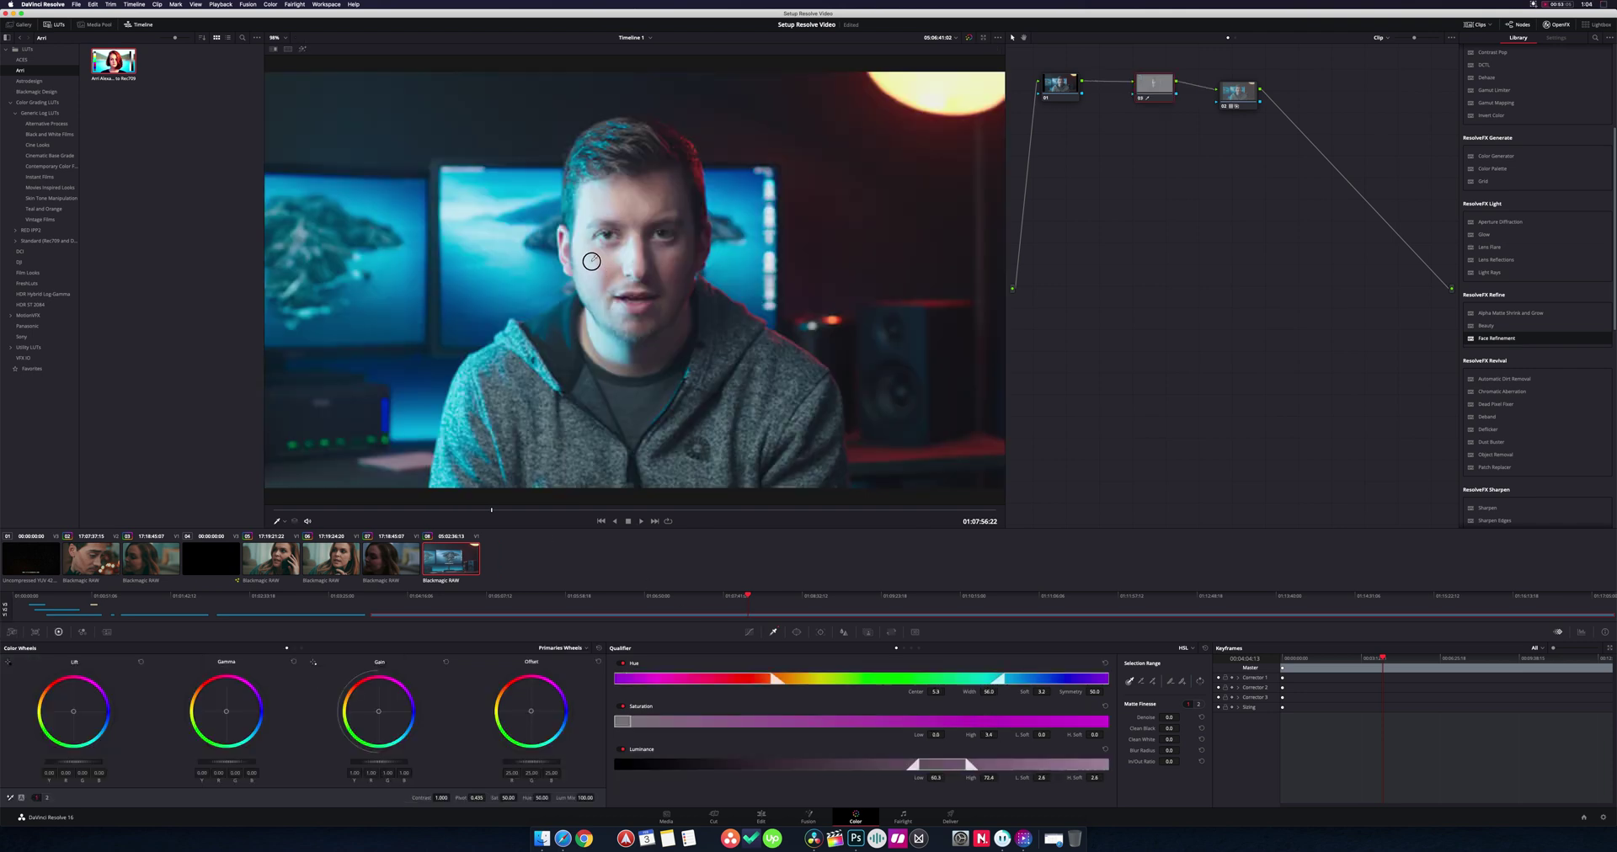
{"action": "left_click", "coordinate": [592, 254]}
{"action": "left_click", "coordinate": [303, 50]}
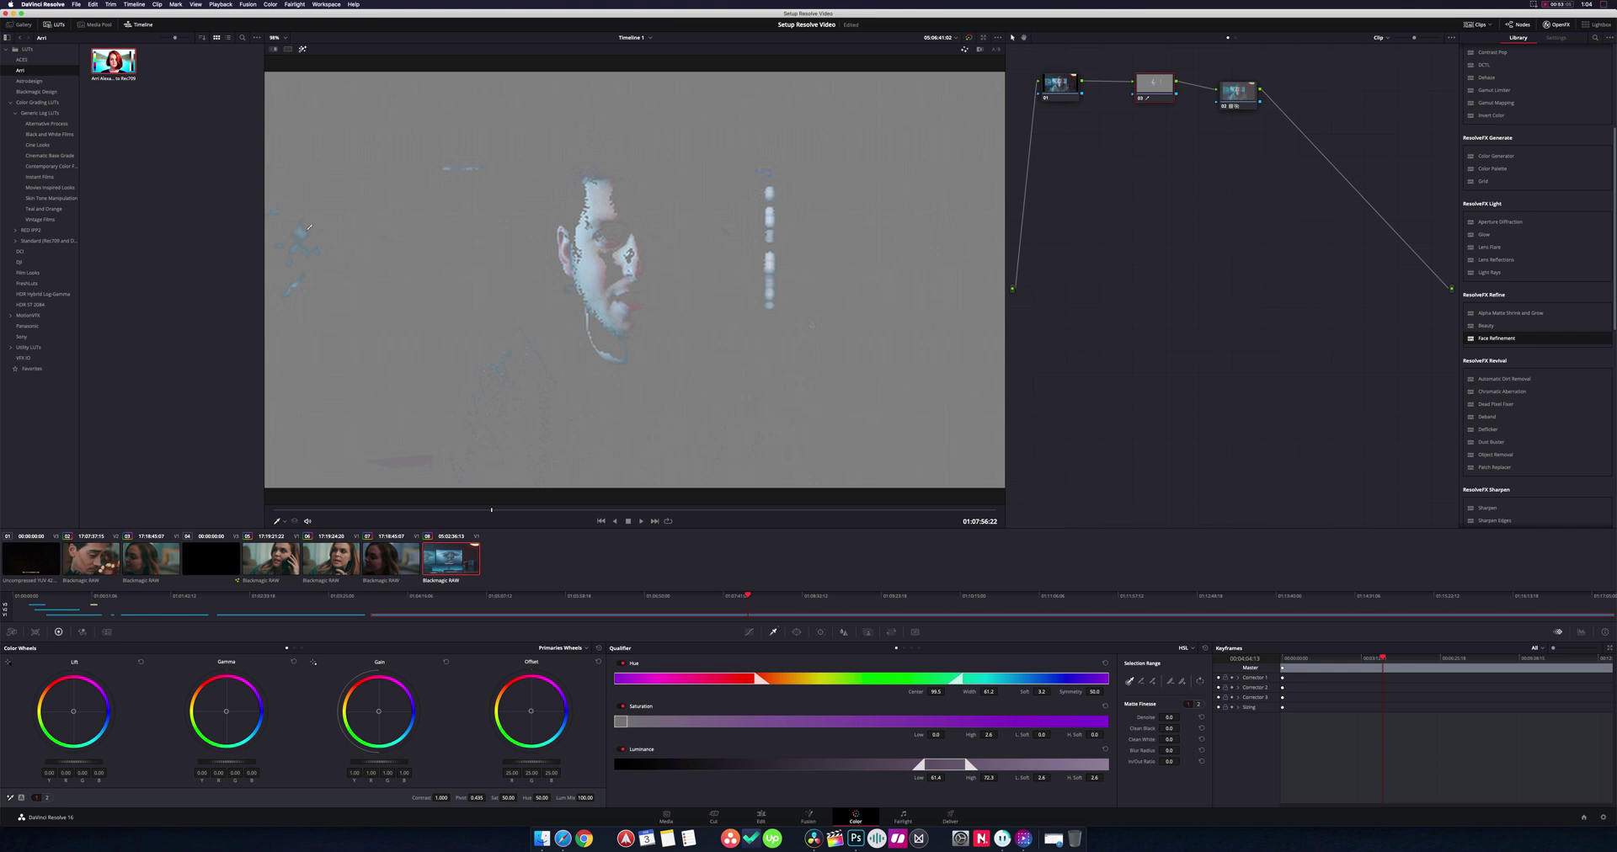
Refine the skin key by widening its saturation range, setting Luminance Low to 64.2 and Blur Radius to 101.5, and turn off the highlight.
{"action": "left_click_drag", "start_coordinate": [623, 718], "coordinate": [626, 718]}
{"action": "left_click_drag", "start_coordinate": [919, 764], "coordinate": [940, 763]}
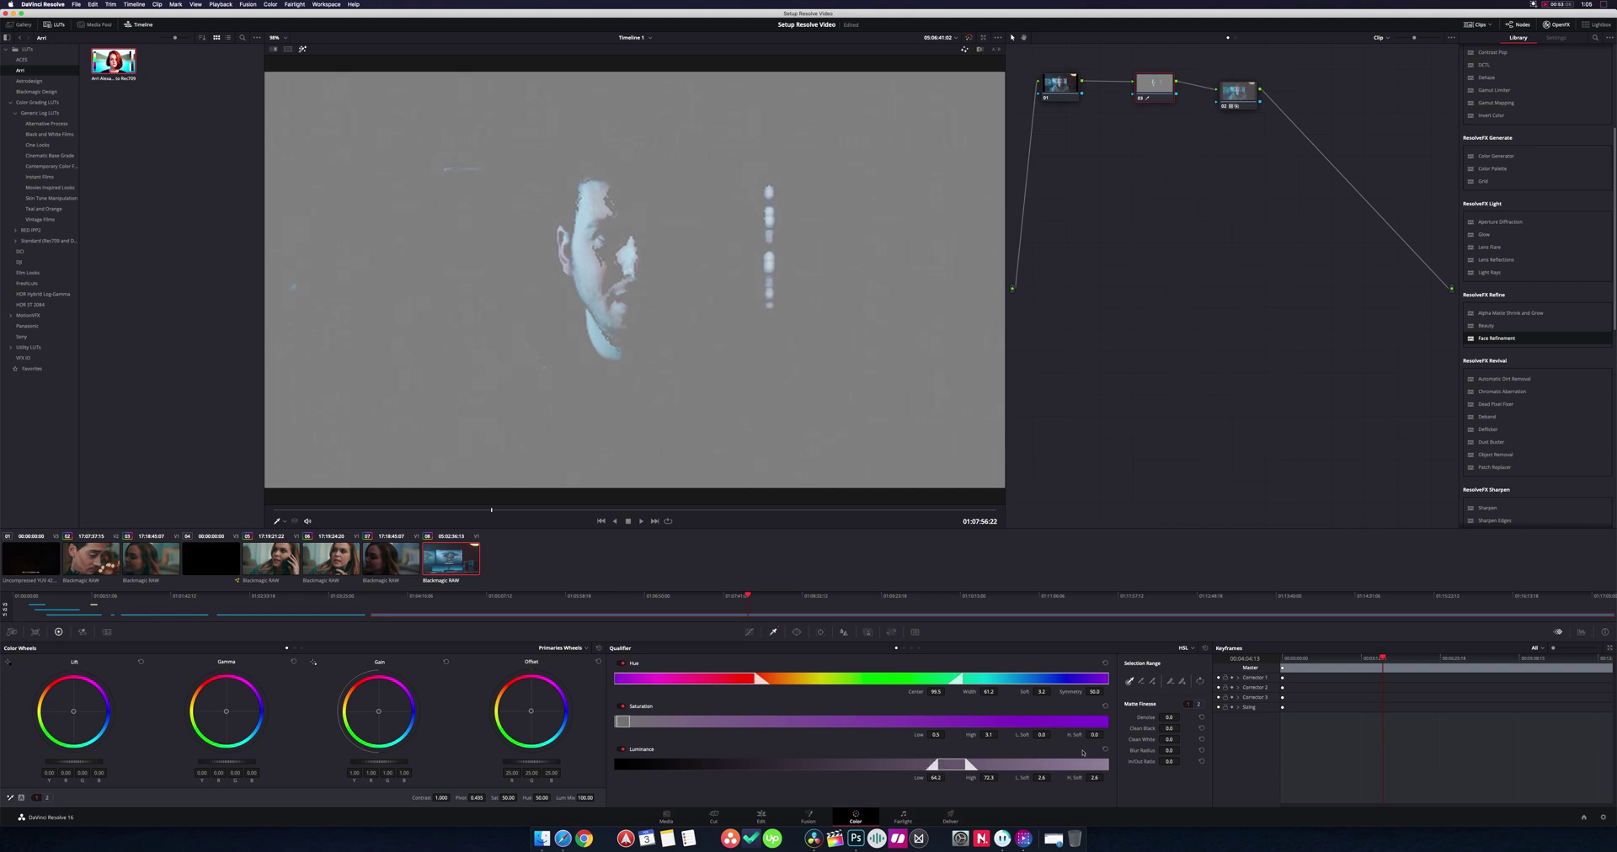
{"action": "left_click_drag", "start_coordinate": [1170, 750], "coordinate": [1593, 758]}
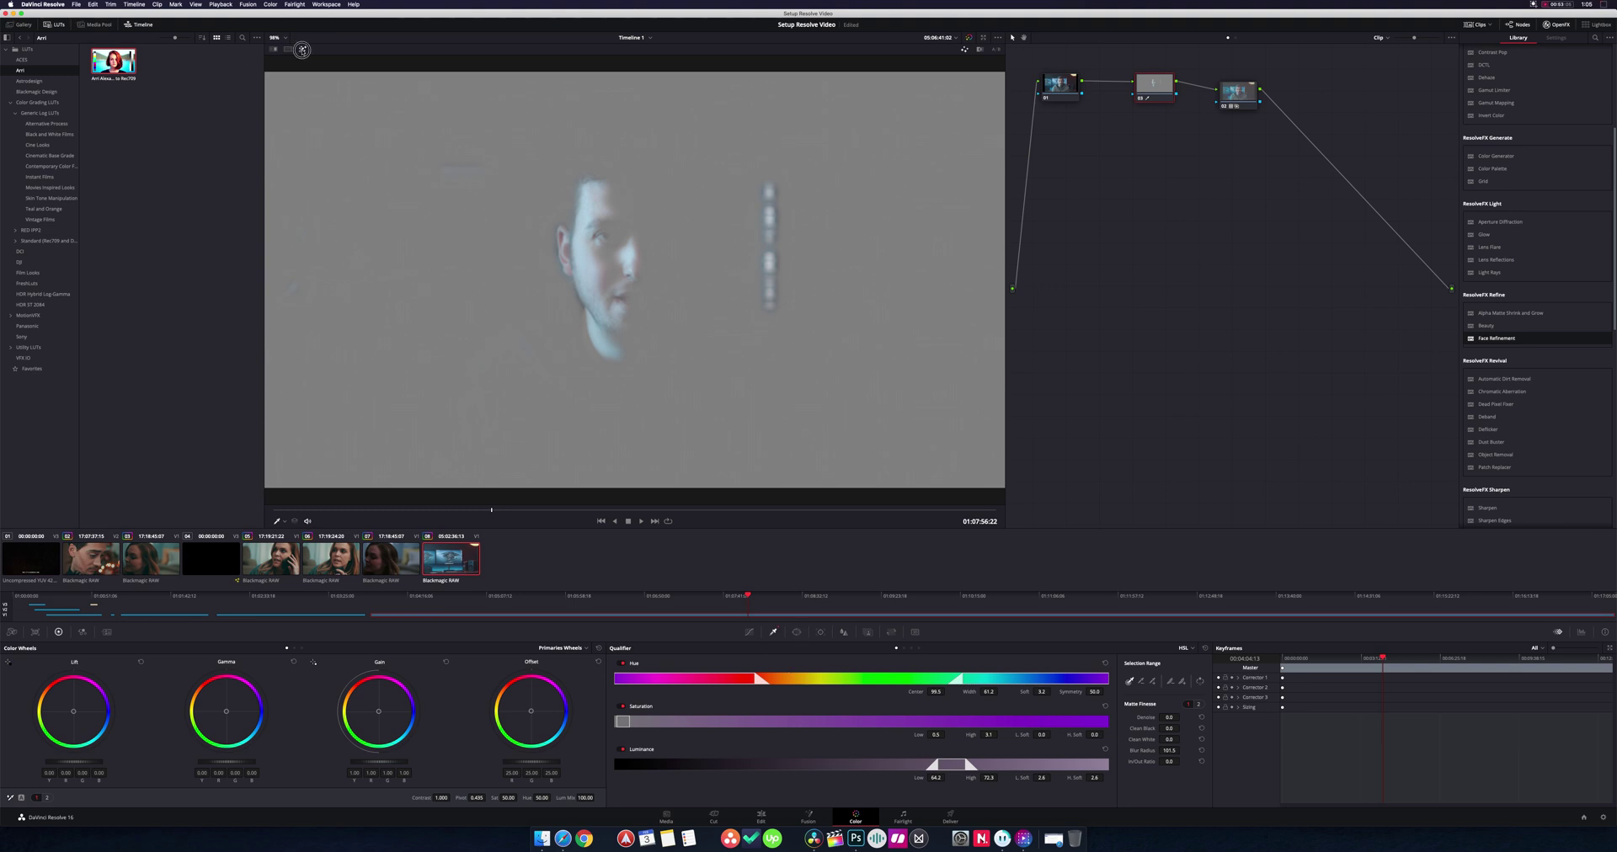
{"action": "left_click", "coordinate": [302, 50]}
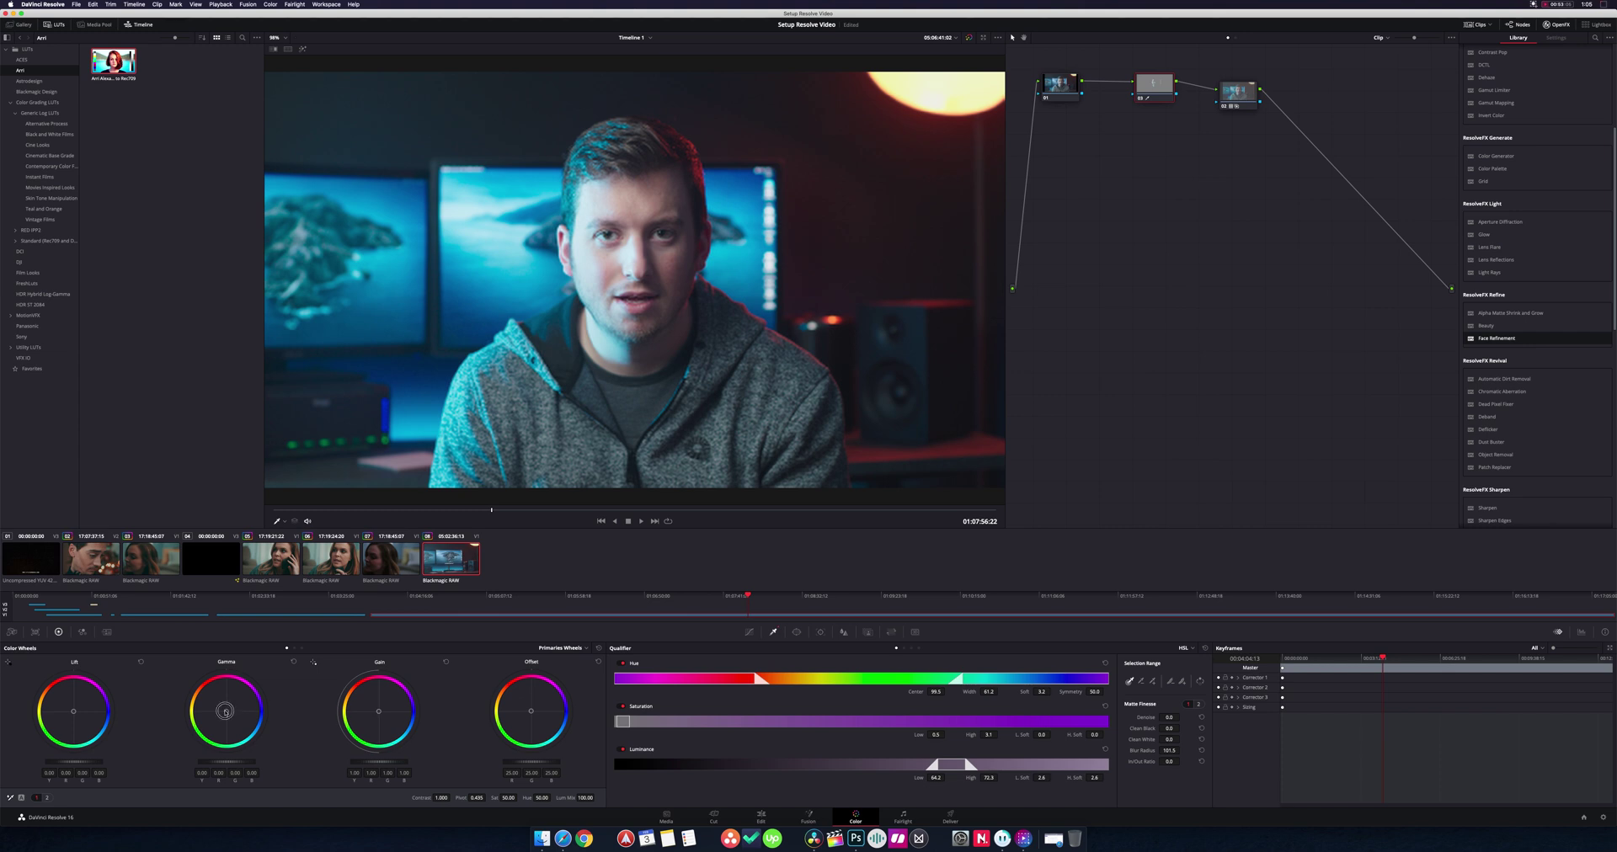
Shift the Gamma of the qualified skin toward red and lower its master Gamma level.
{"action": "left_click_drag", "start_coordinate": [222, 708], "coordinate": [189, 644]}
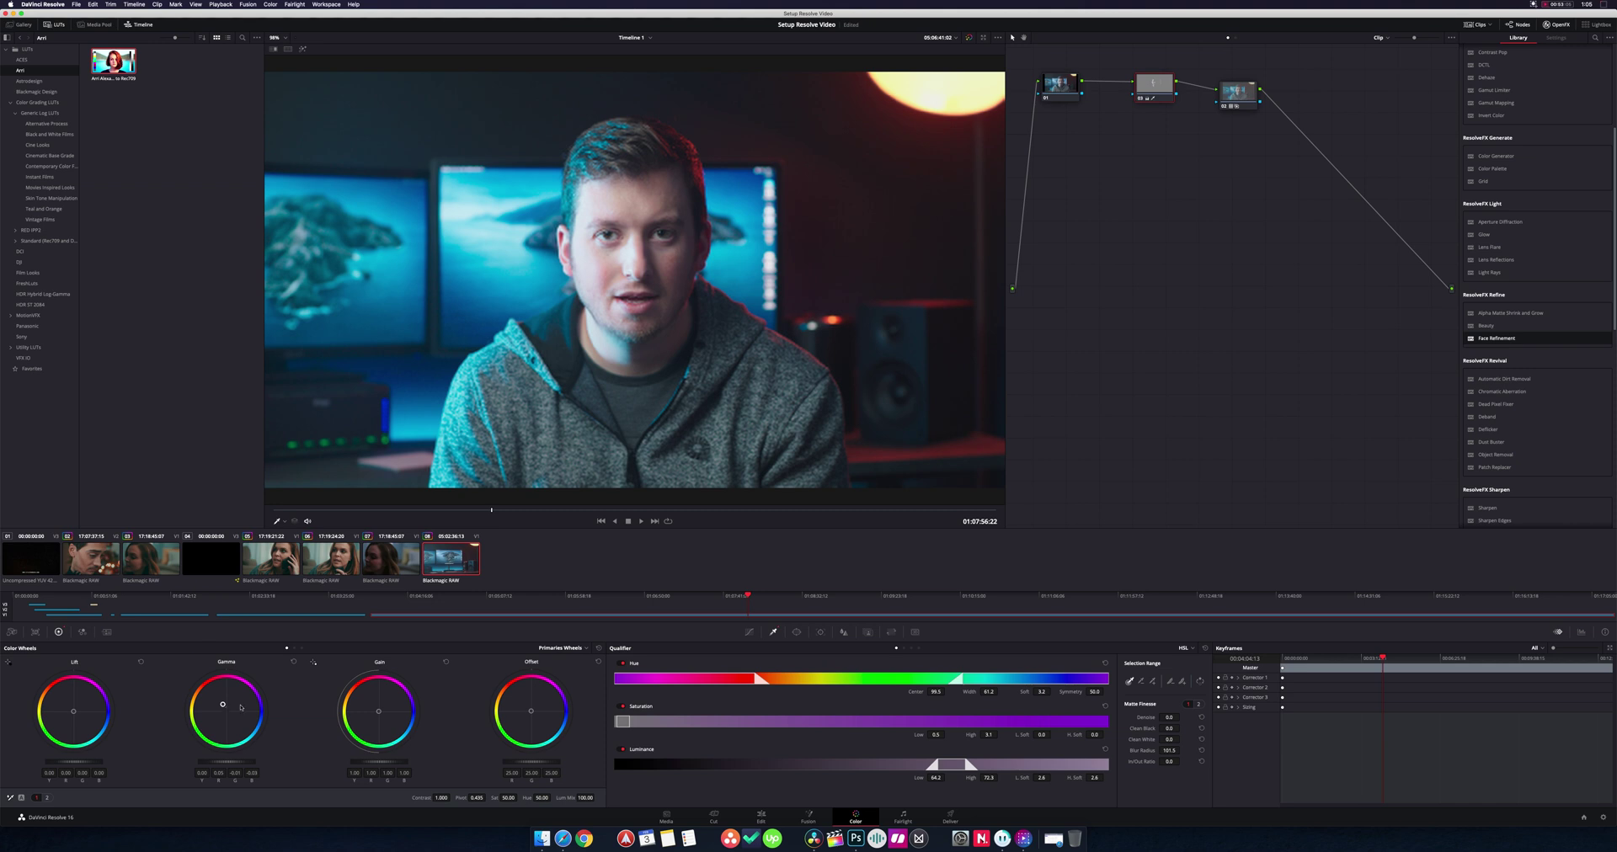
{"action": "left_click_drag", "start_coordinate": [226, 765], "coordinate": [80, 752]}
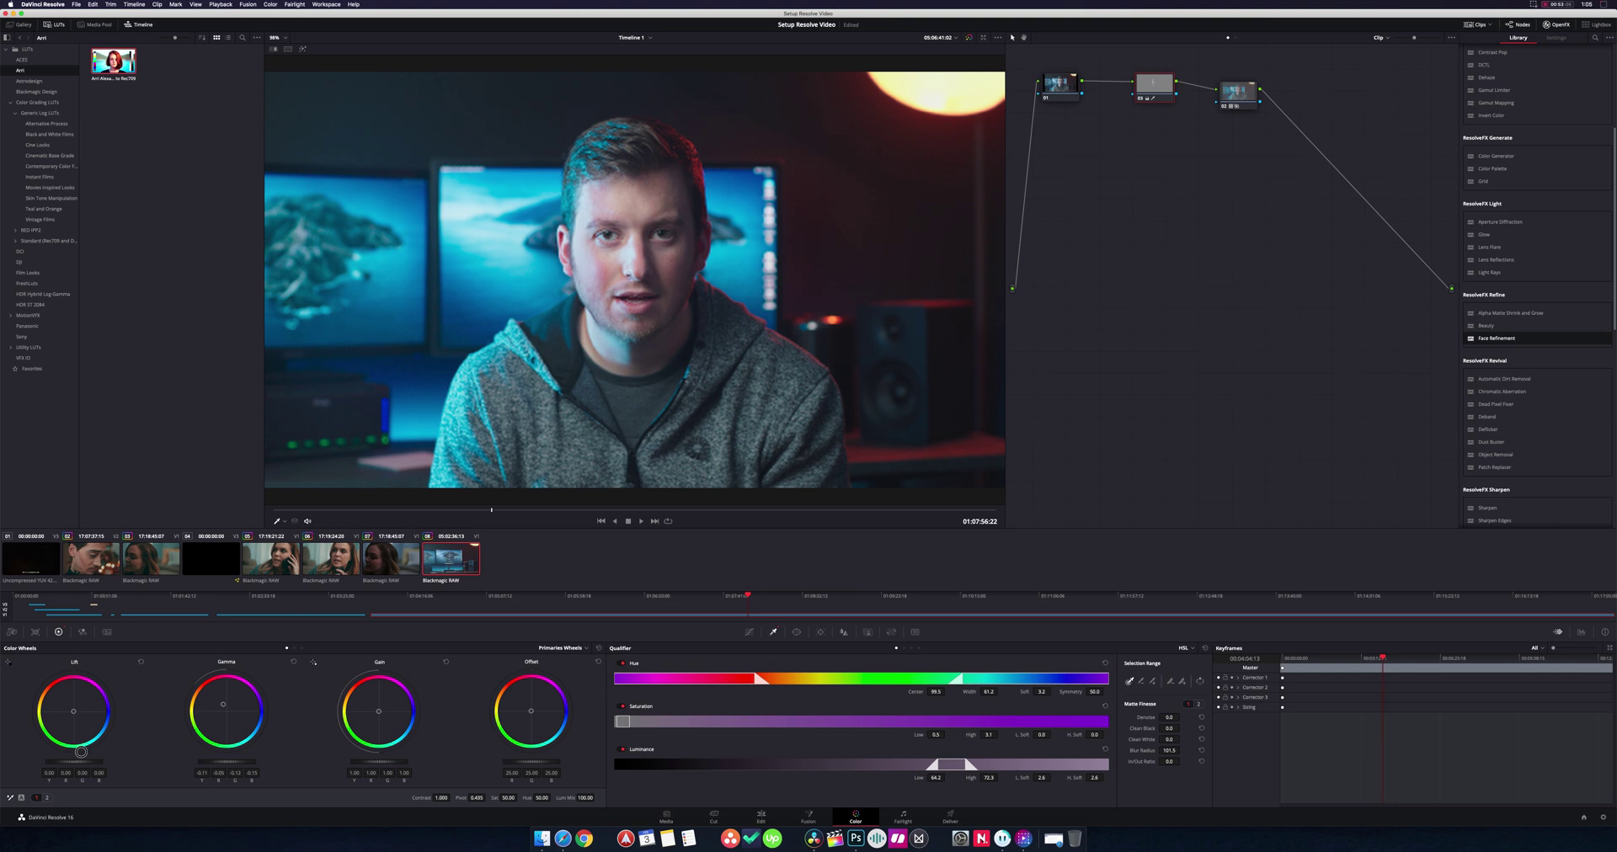
Toggle the skin correction node off and on several times to compare the face before and after, leaving it enabled.
{"action": "left_click", "coordinate": [1140, 99]}
{"action": "left_click", "coordinate": [1141, 99]}
{"action": "left_click", "coordinate": [1140, 100]}
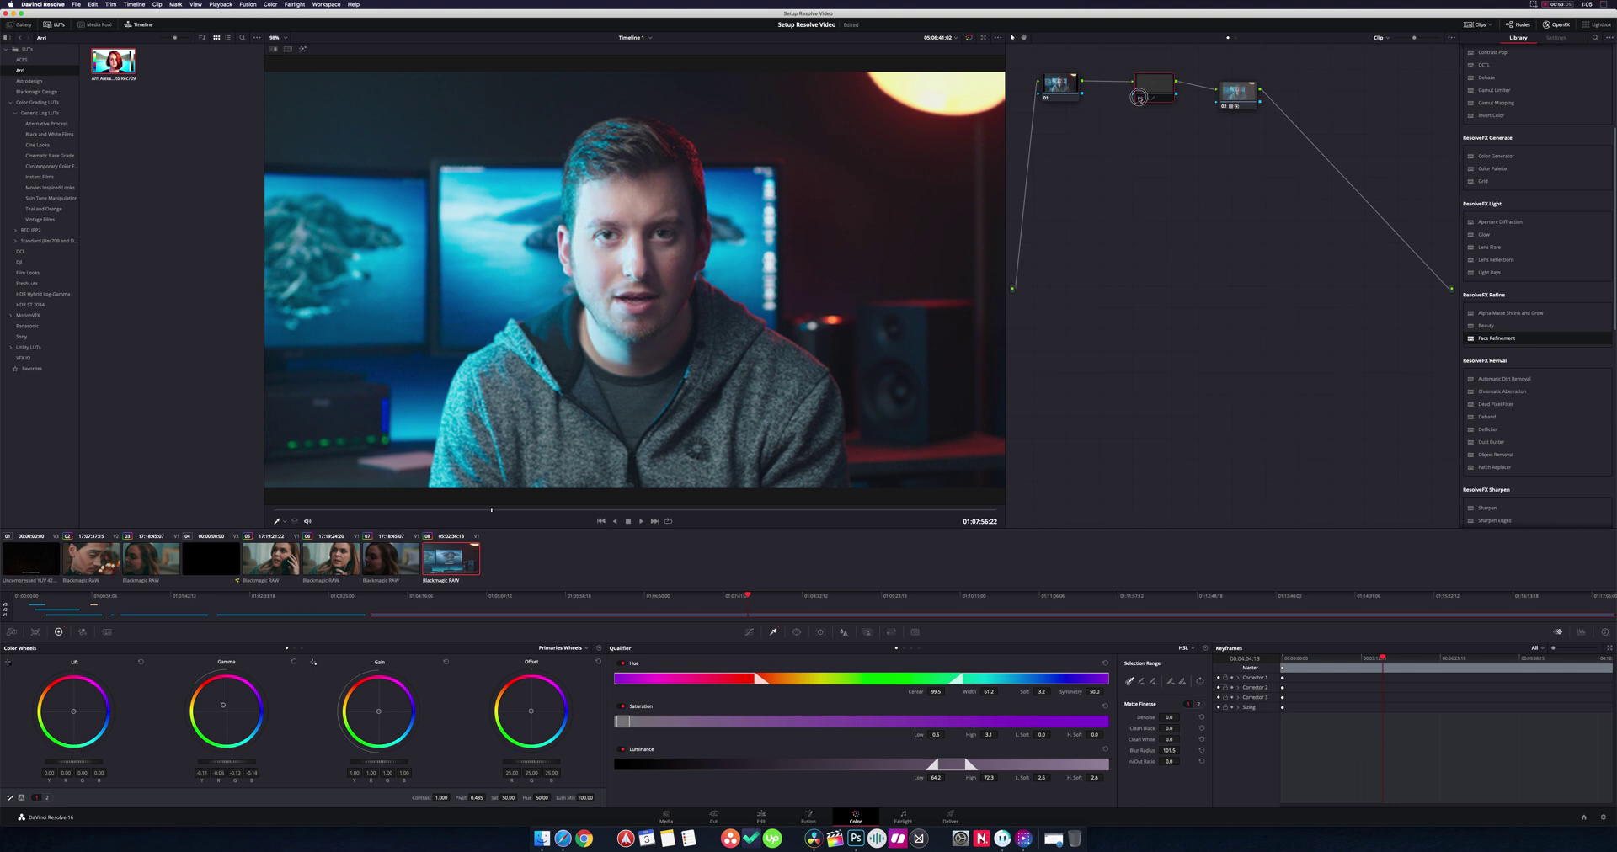
{"action": "left_click", "coordinate": [1141, 99]}
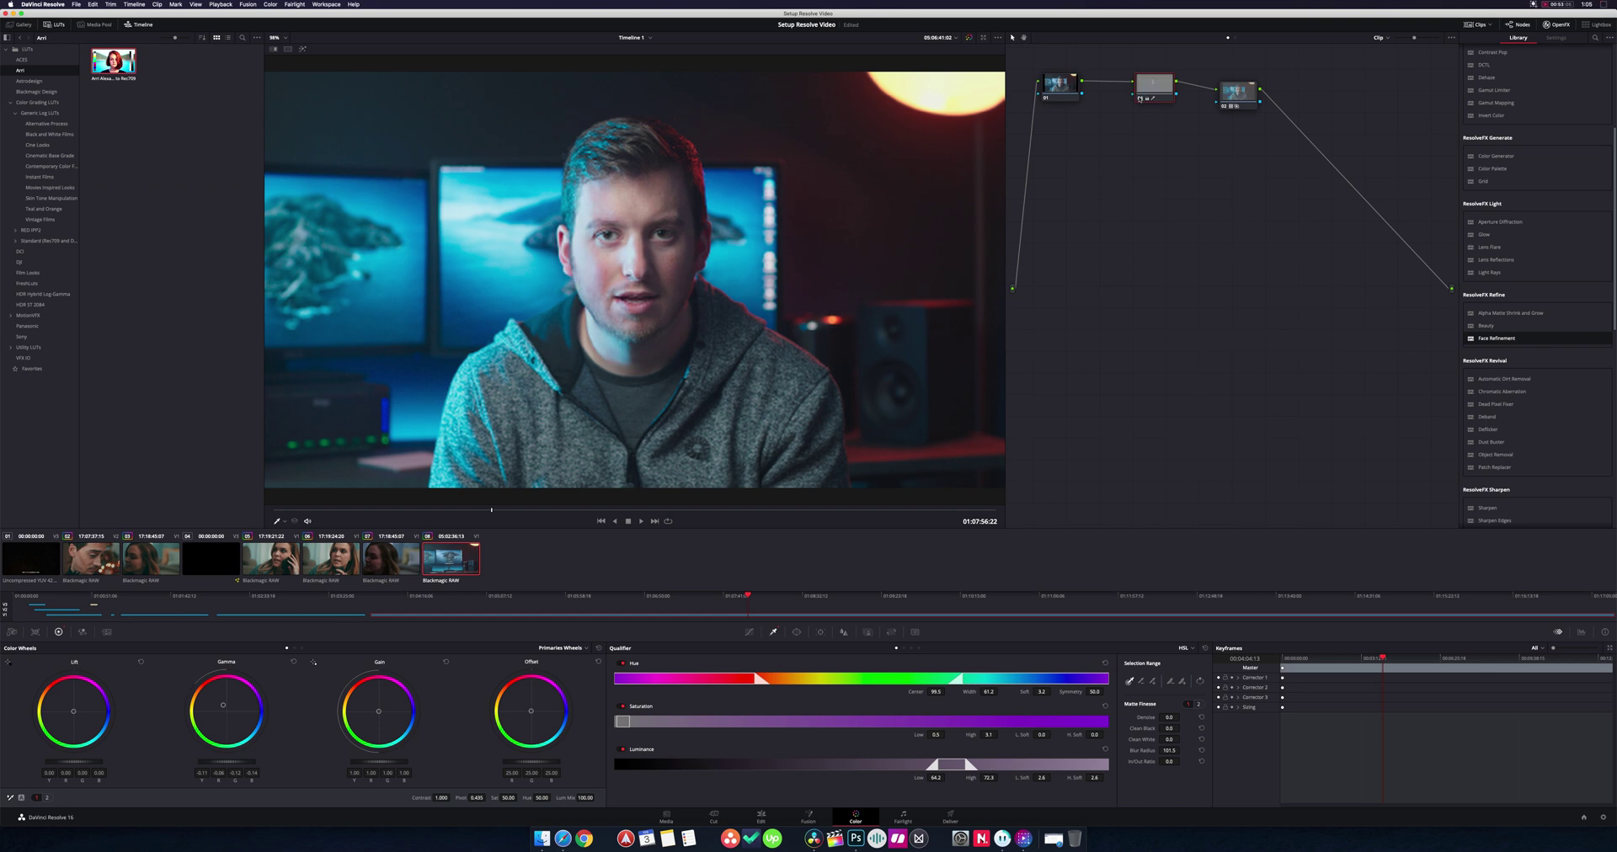
{"action": "left_click", "coordinate": [1140, 99]}
{"action": "left_click", "coordinate": [1141, 99]}
{"action": "left_click", "coordinate": [1138, 100]}
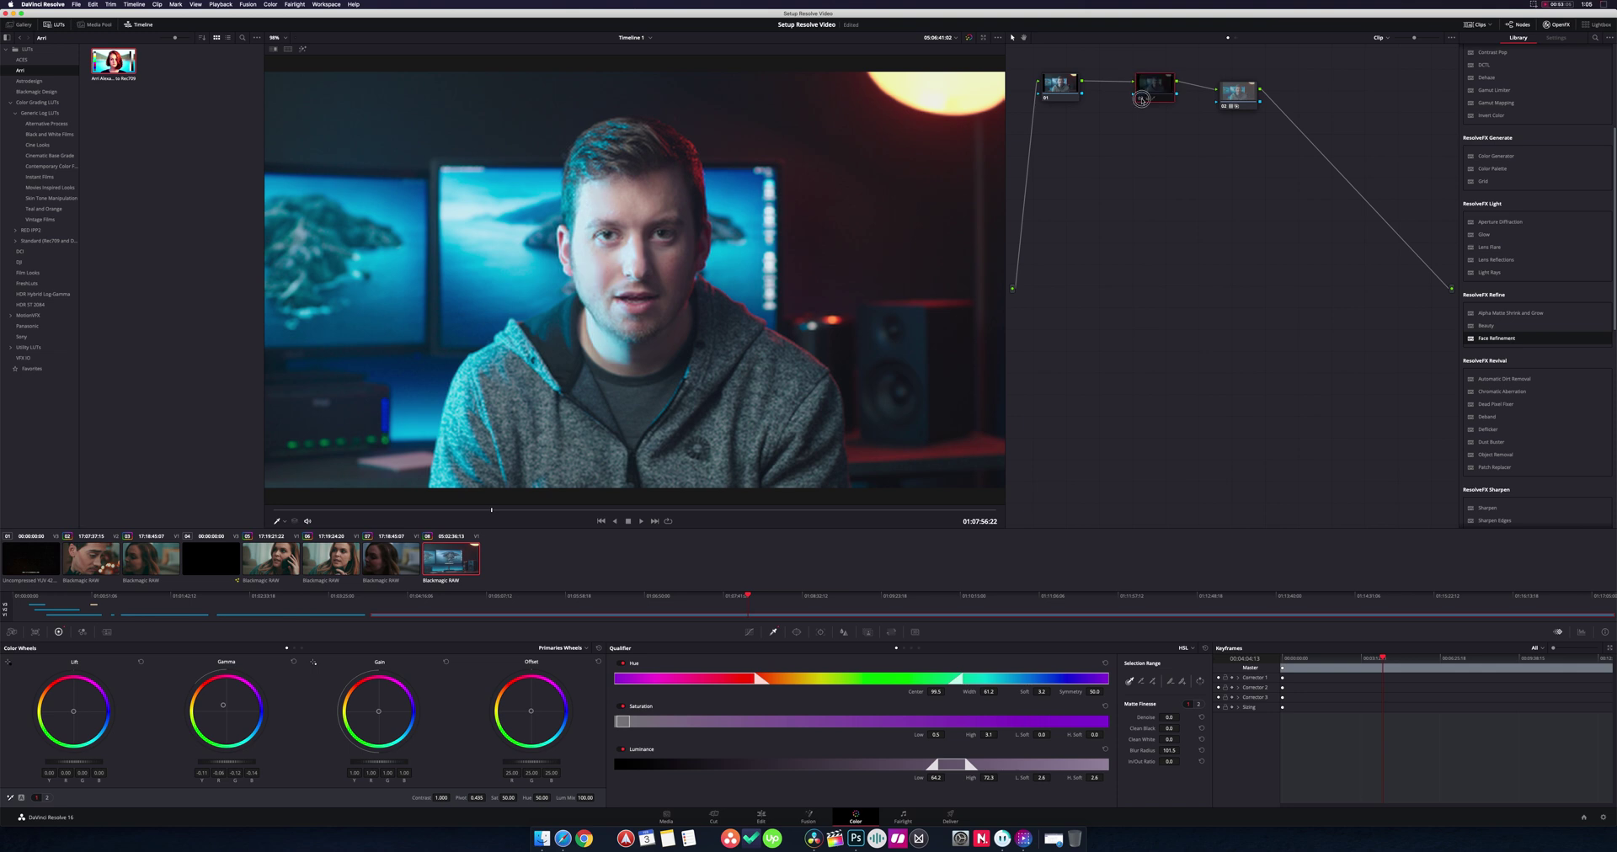
{"action": "left_click", "coordinate": [1138, 99]}
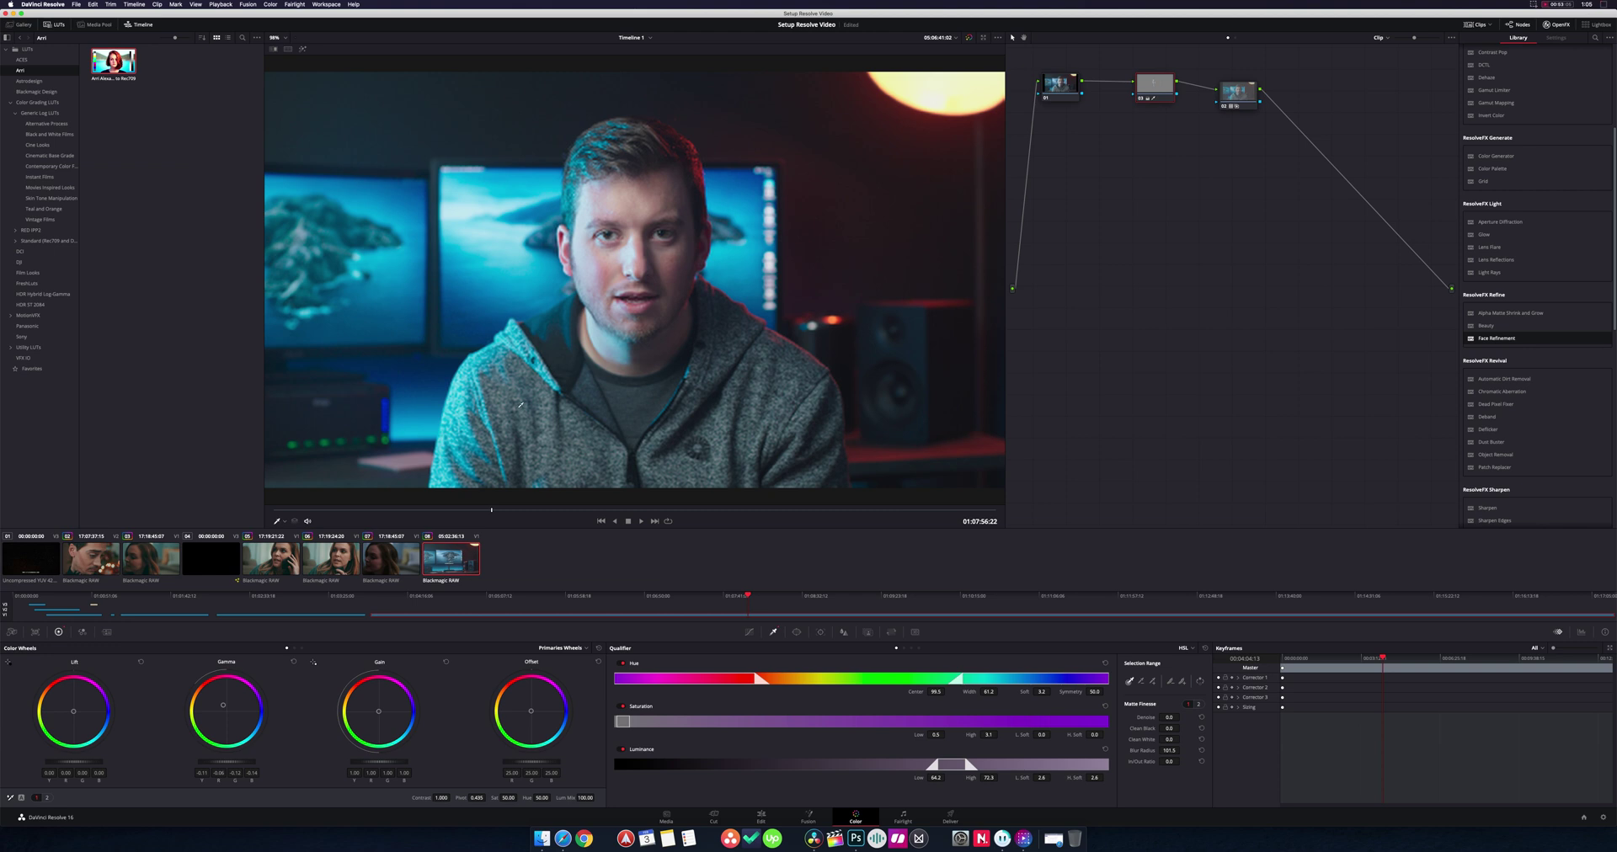
Add a circular window to the skin node, stretch it into a tall oval around the man's head, and check the limited selection in highlight view.
{"action": "left_click", "coordinate": [797, 632]}
{"action": "left_click", "coordinate": [625, 707]}
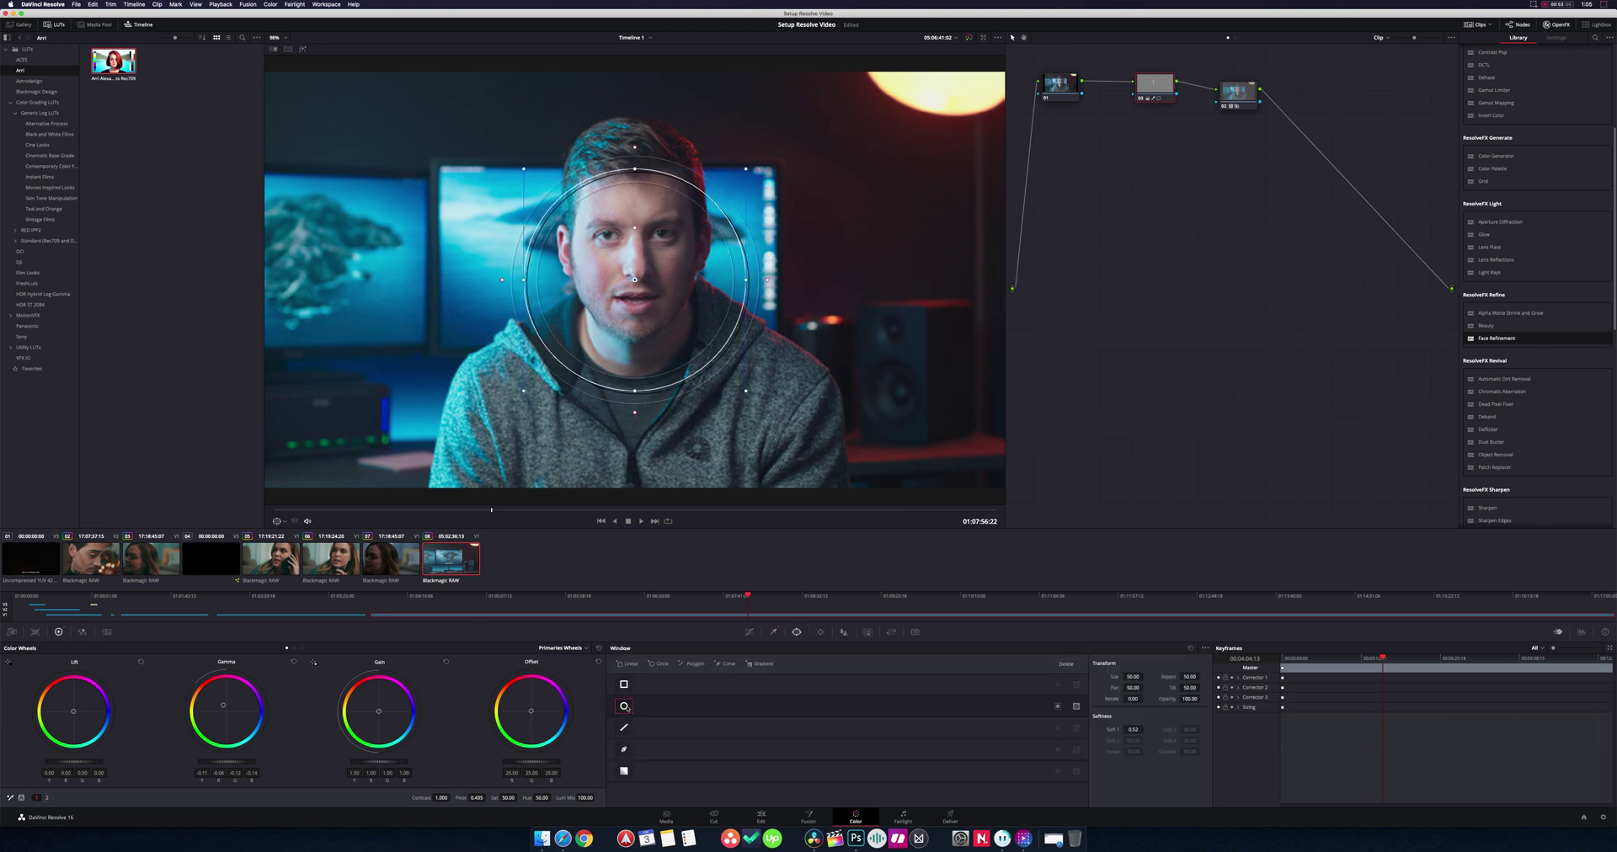
{"action": "left_click_drag", "start_coordinate": [635, 169], "coordinate": [635, 77]}
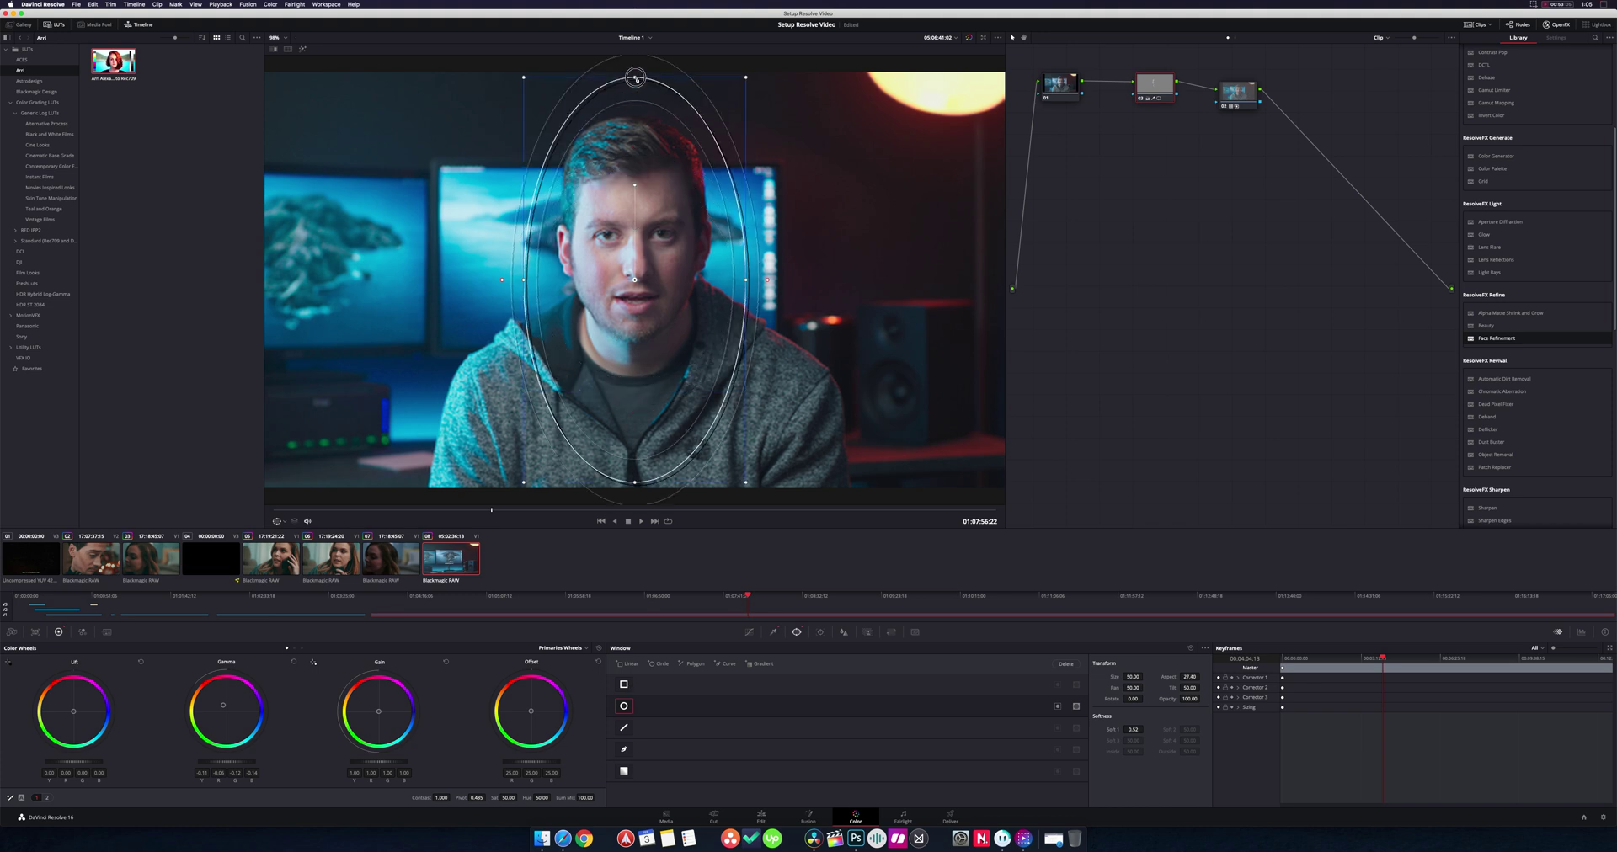
{"action": "left_click_drag", "start_coordinate": [653, 231], "coordinate": [646, 238]}
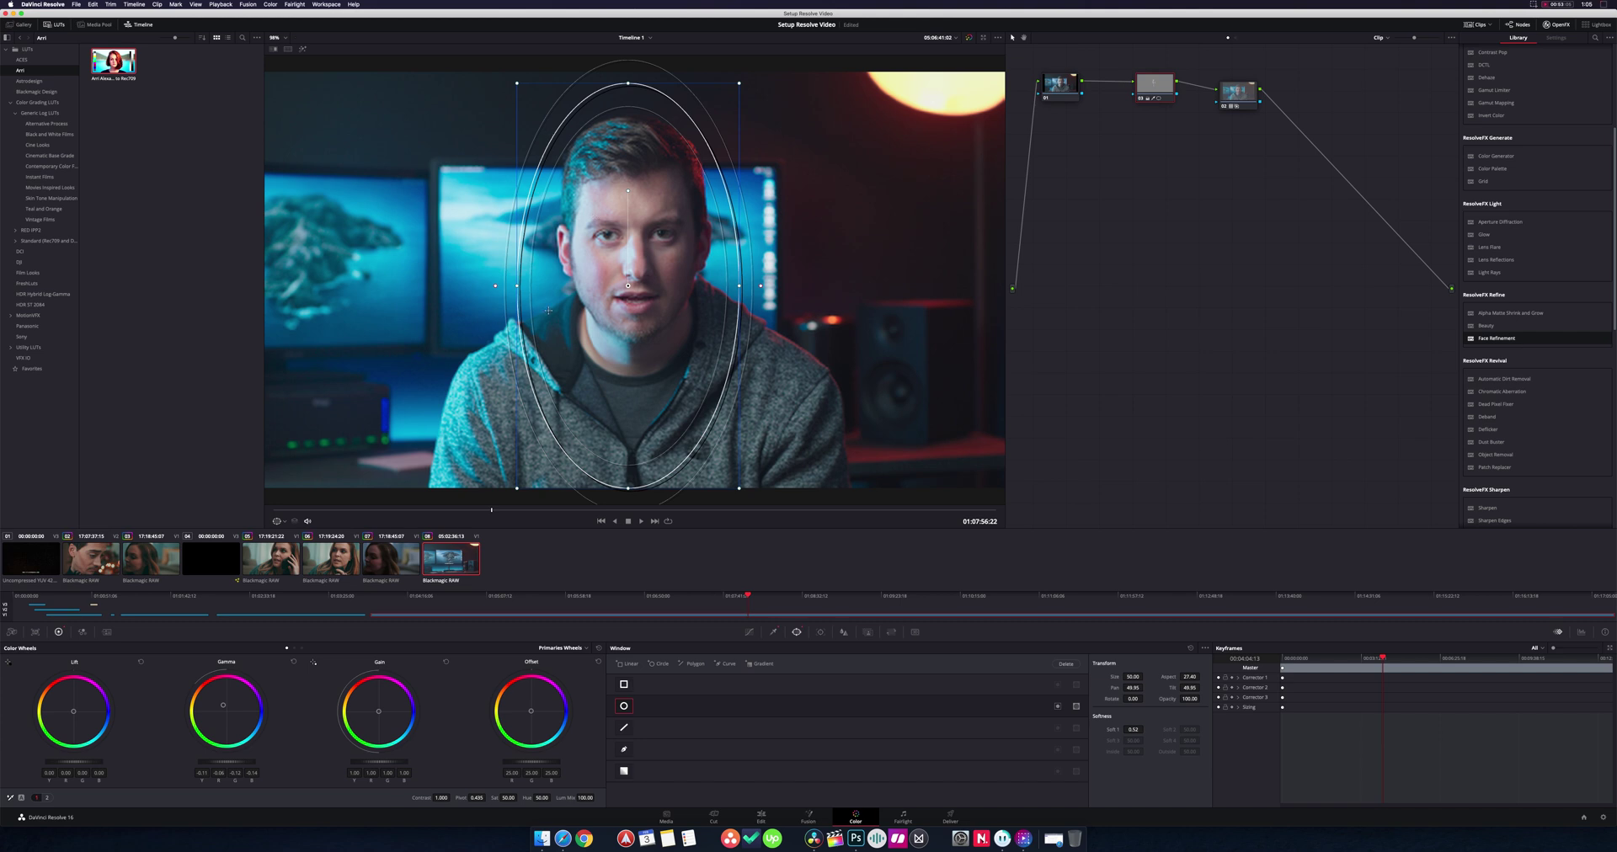
{"action": "left_click", "coordinate": [302, 49]}
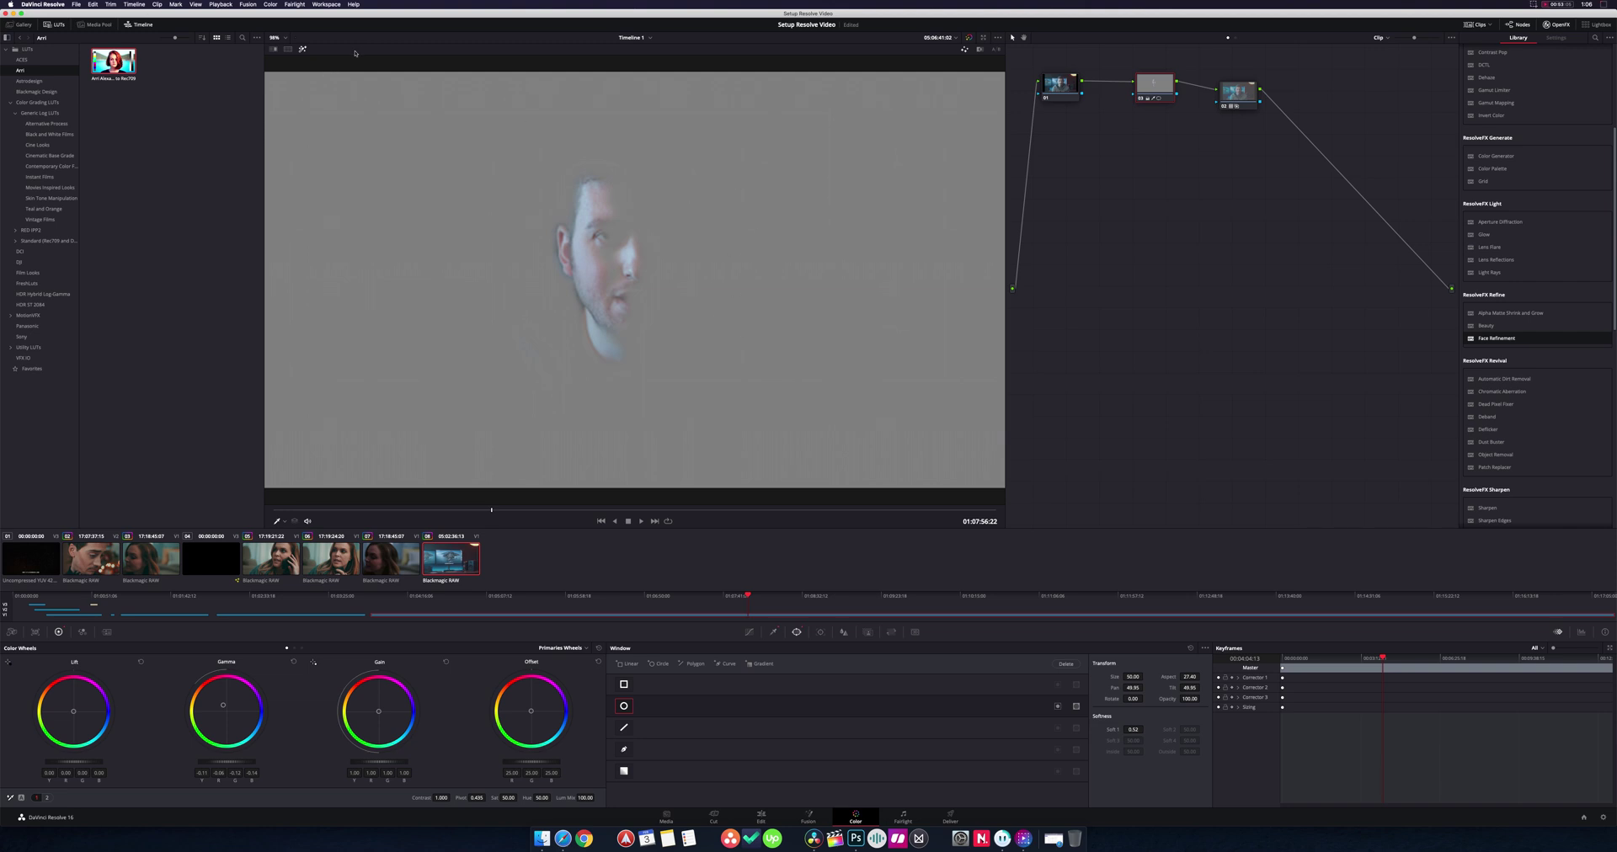
{"action": "left_click", "coordinate": [303, 49]}
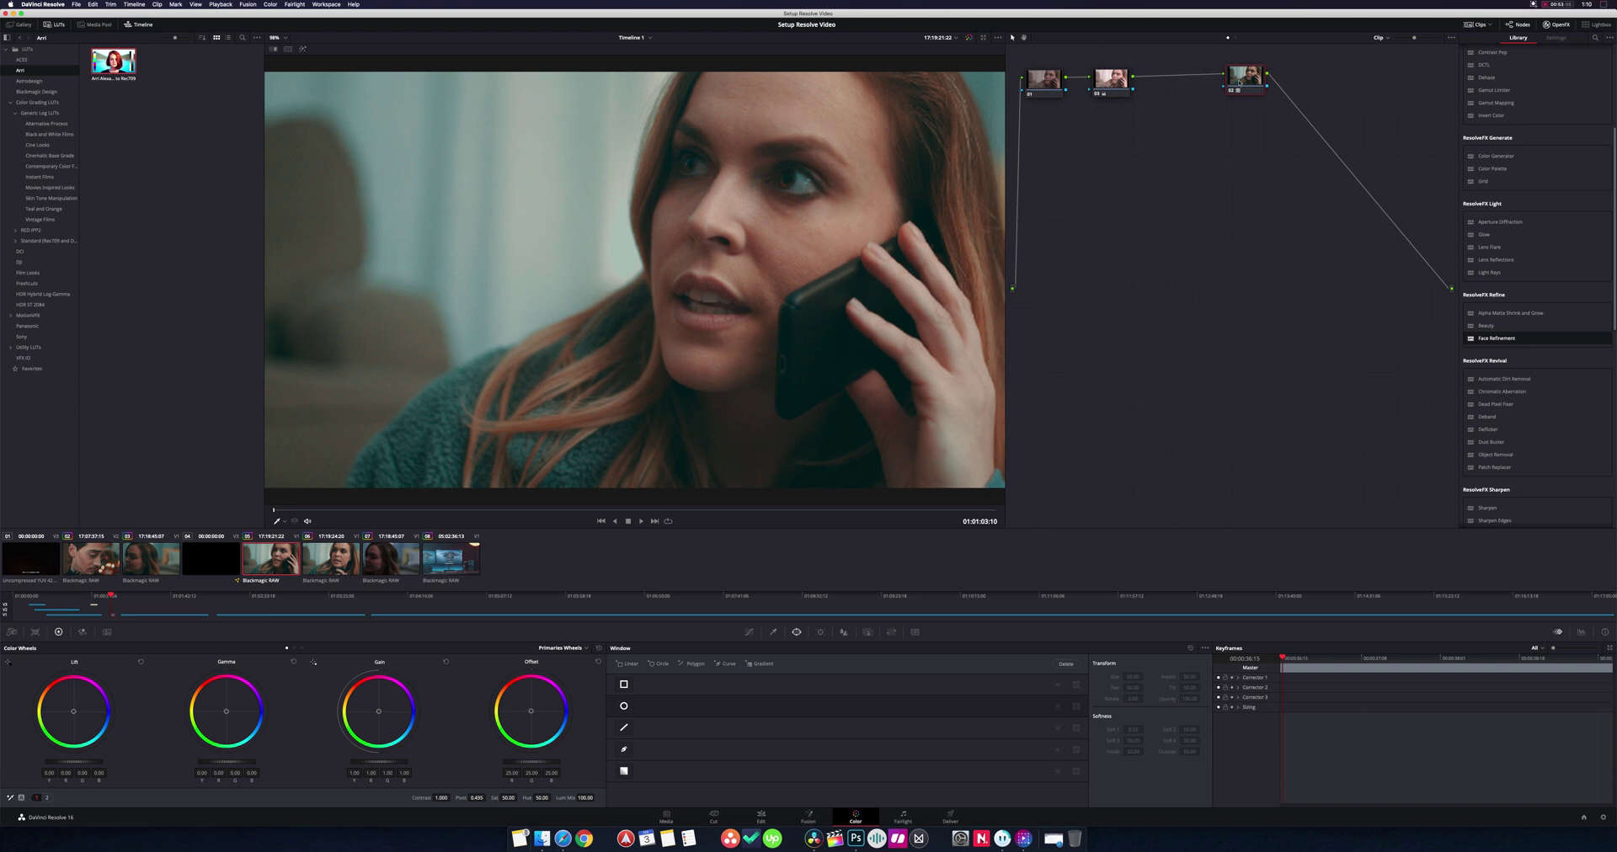
Move the last node of the woman's teal-toned phone clip closer to the second node and line it up with the others.
{"action": "left_click_drag", "start_coordinate": [1243, 80], "coordinate": [1194, 89]}
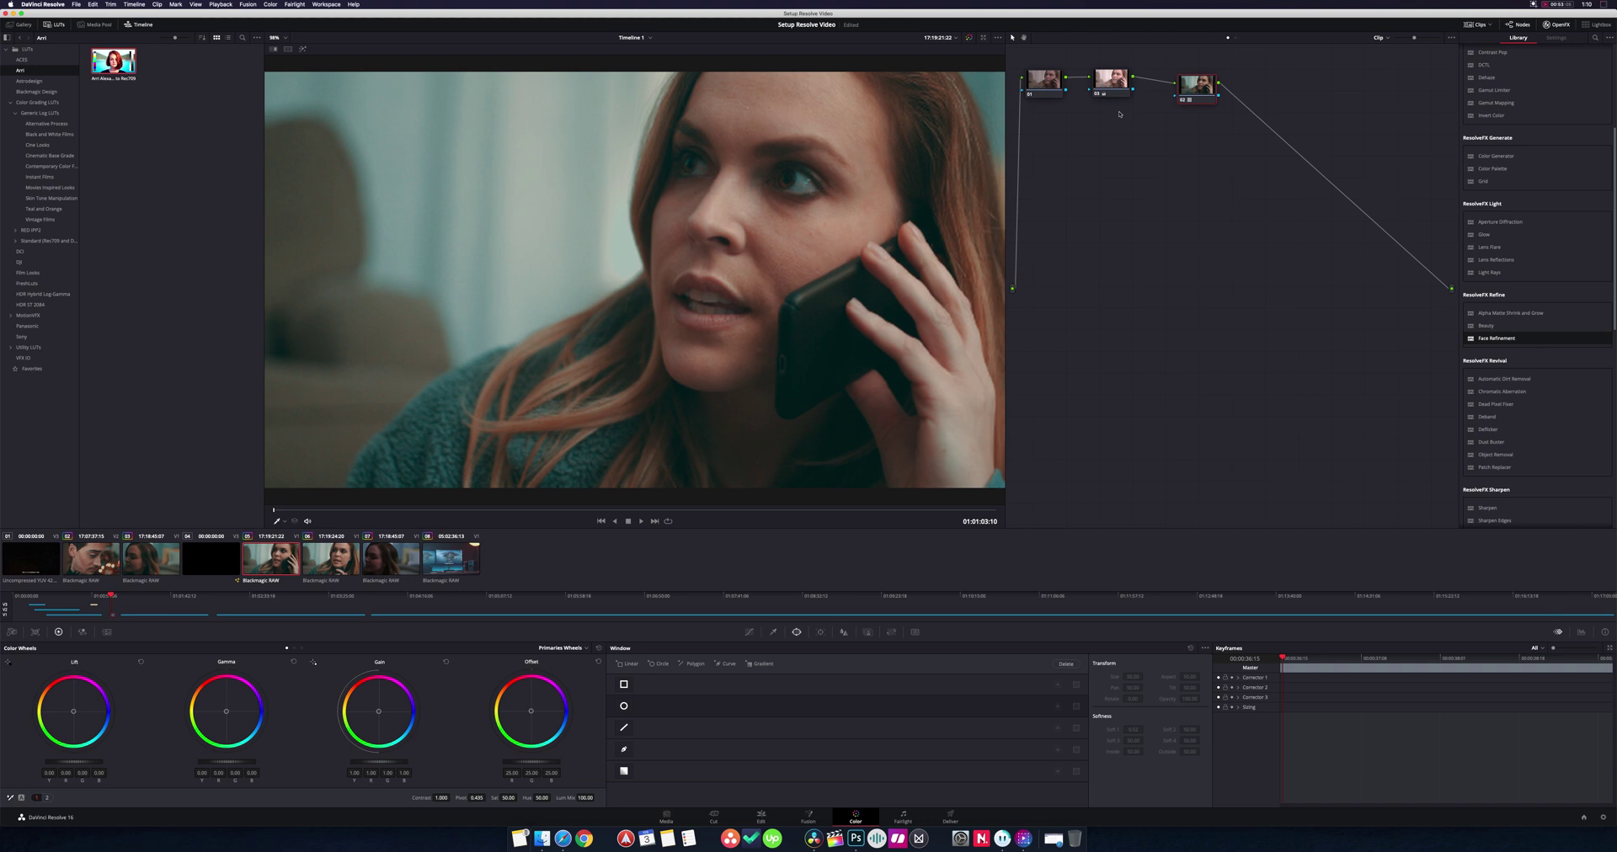
{"action": "left_click_drag", "start_coordinate": [1202, 94], "coordinate": [1206, 88]}
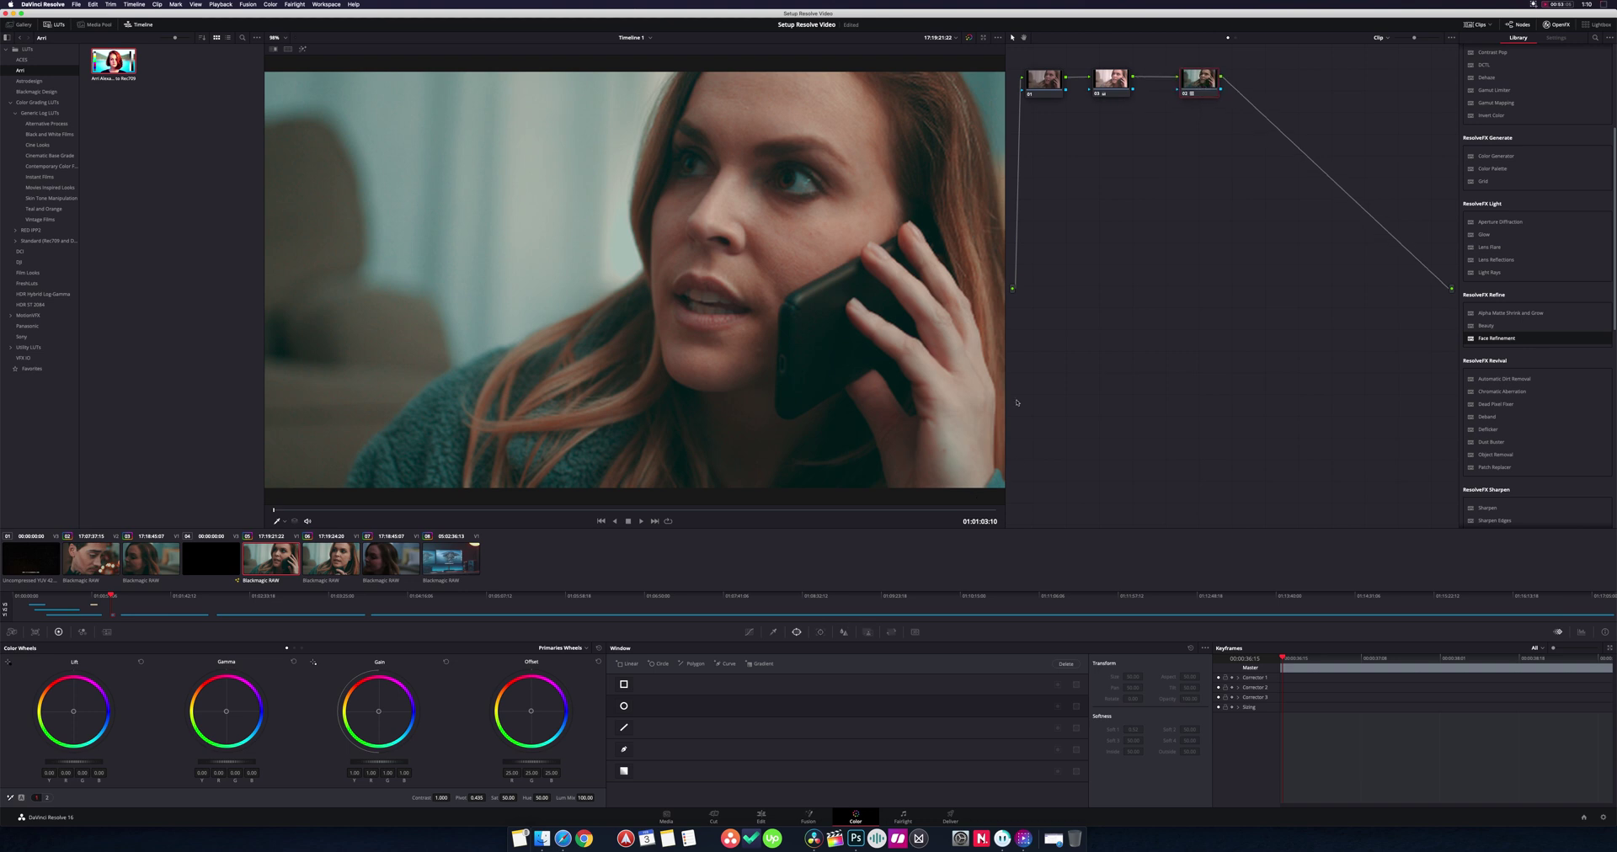
Reduce the Key Output Gain of the woman's last node to 0 and raise it again to vary the teal look's strength.
{"action": "left_click", "coordinate": [868, 633]}
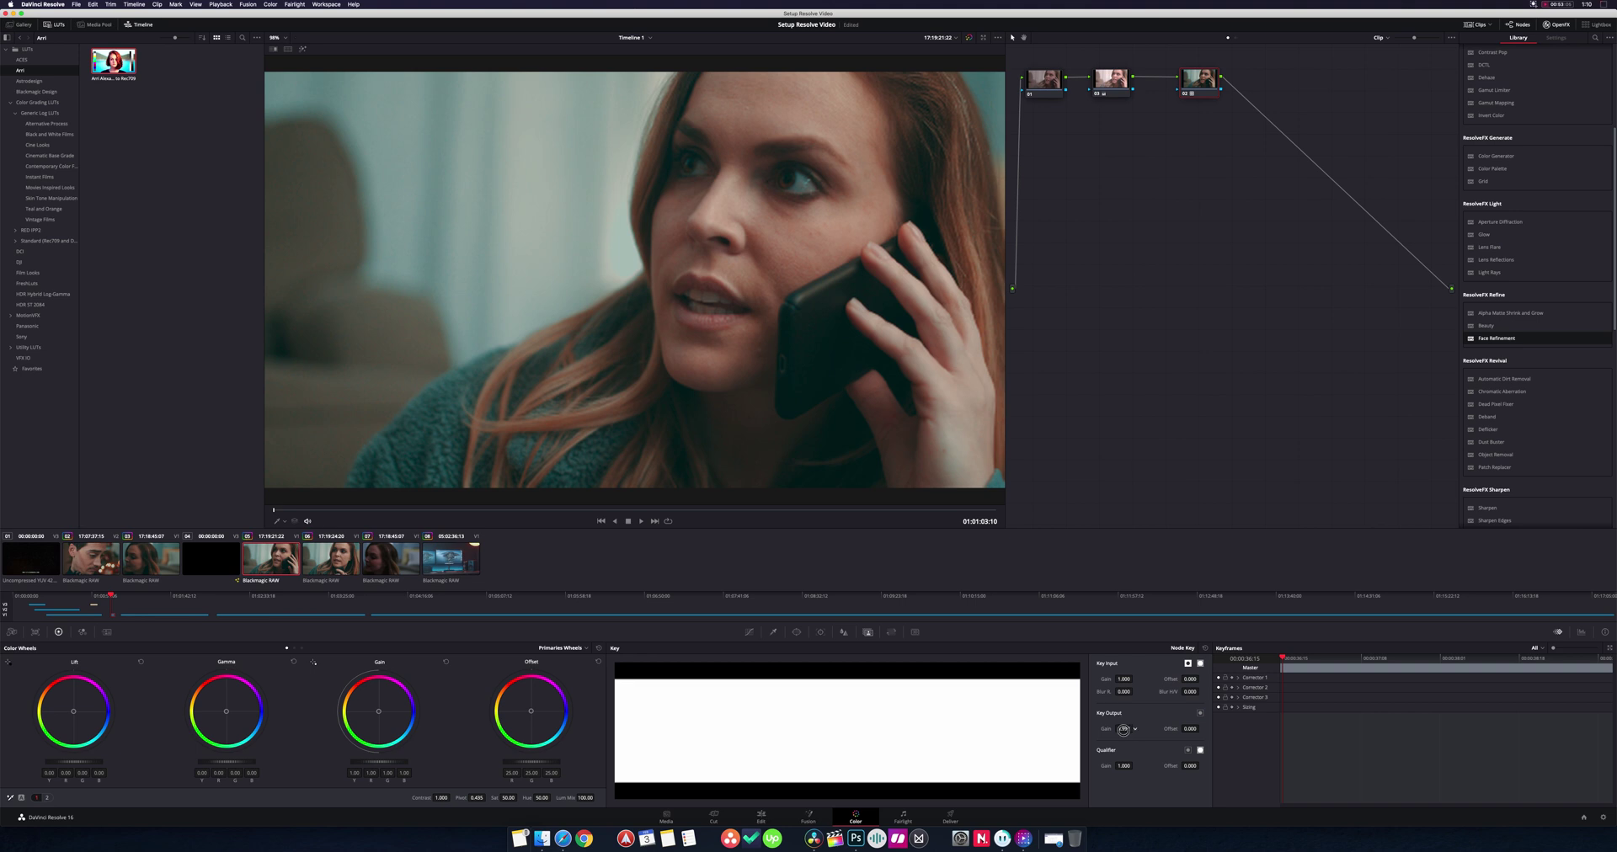
{"action": "left_click_drag", "start_coordinate": [1120, 731], "coordinate": [248, 677]}
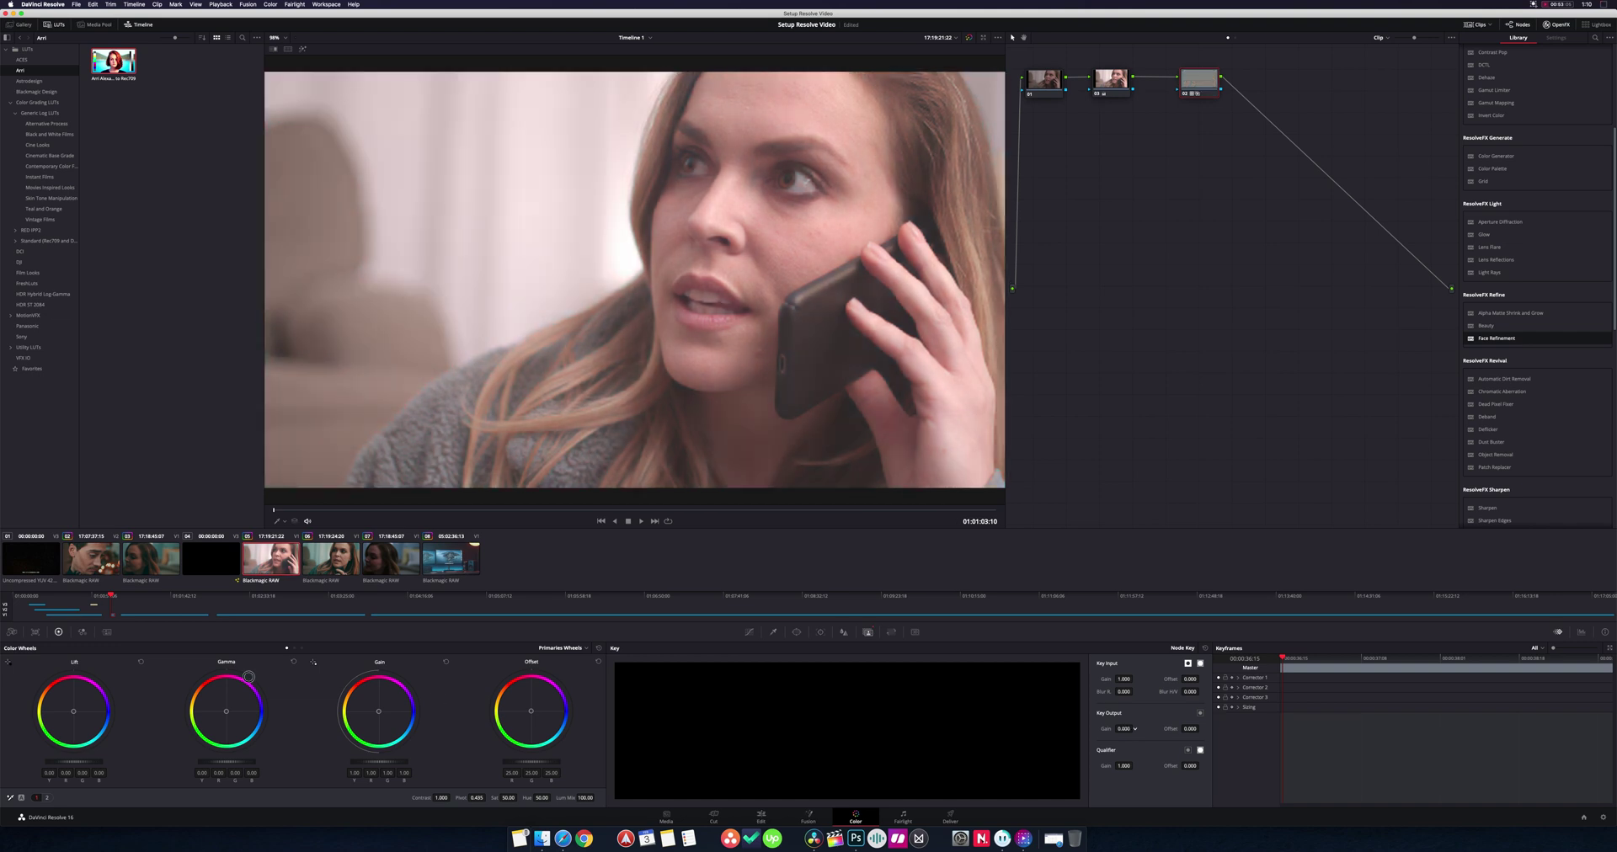
{"action": "left_click_drag", "start_coordinate": [248, 677], "coordinate": [949, 660]}
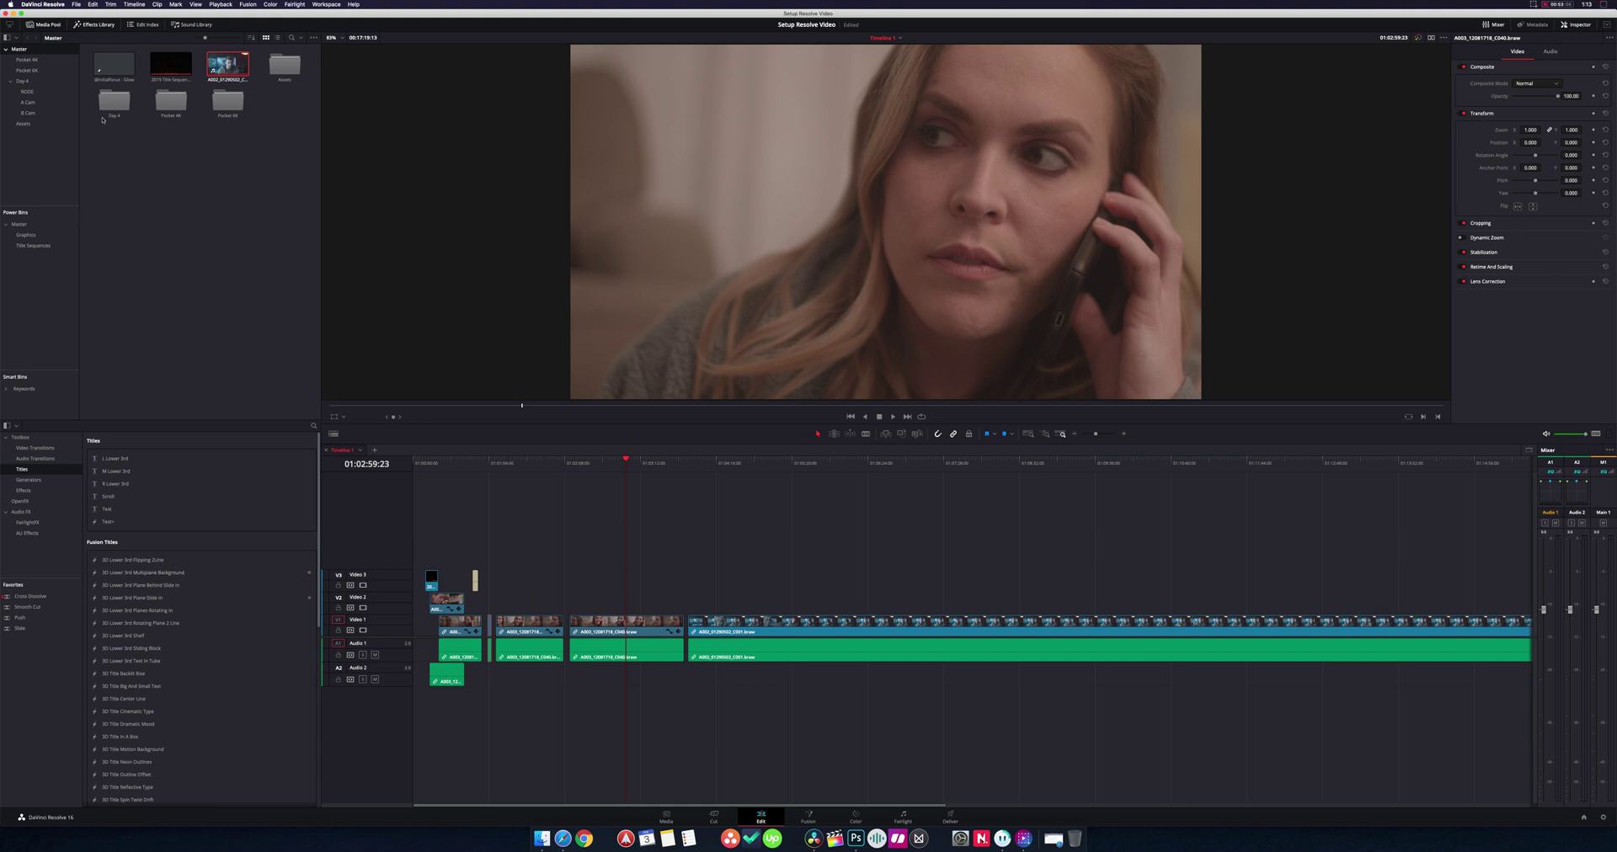
Open the project's colour management settings and change the color science to ACEScc.
{"action": "left_click", "coordinate": [76, 4]}
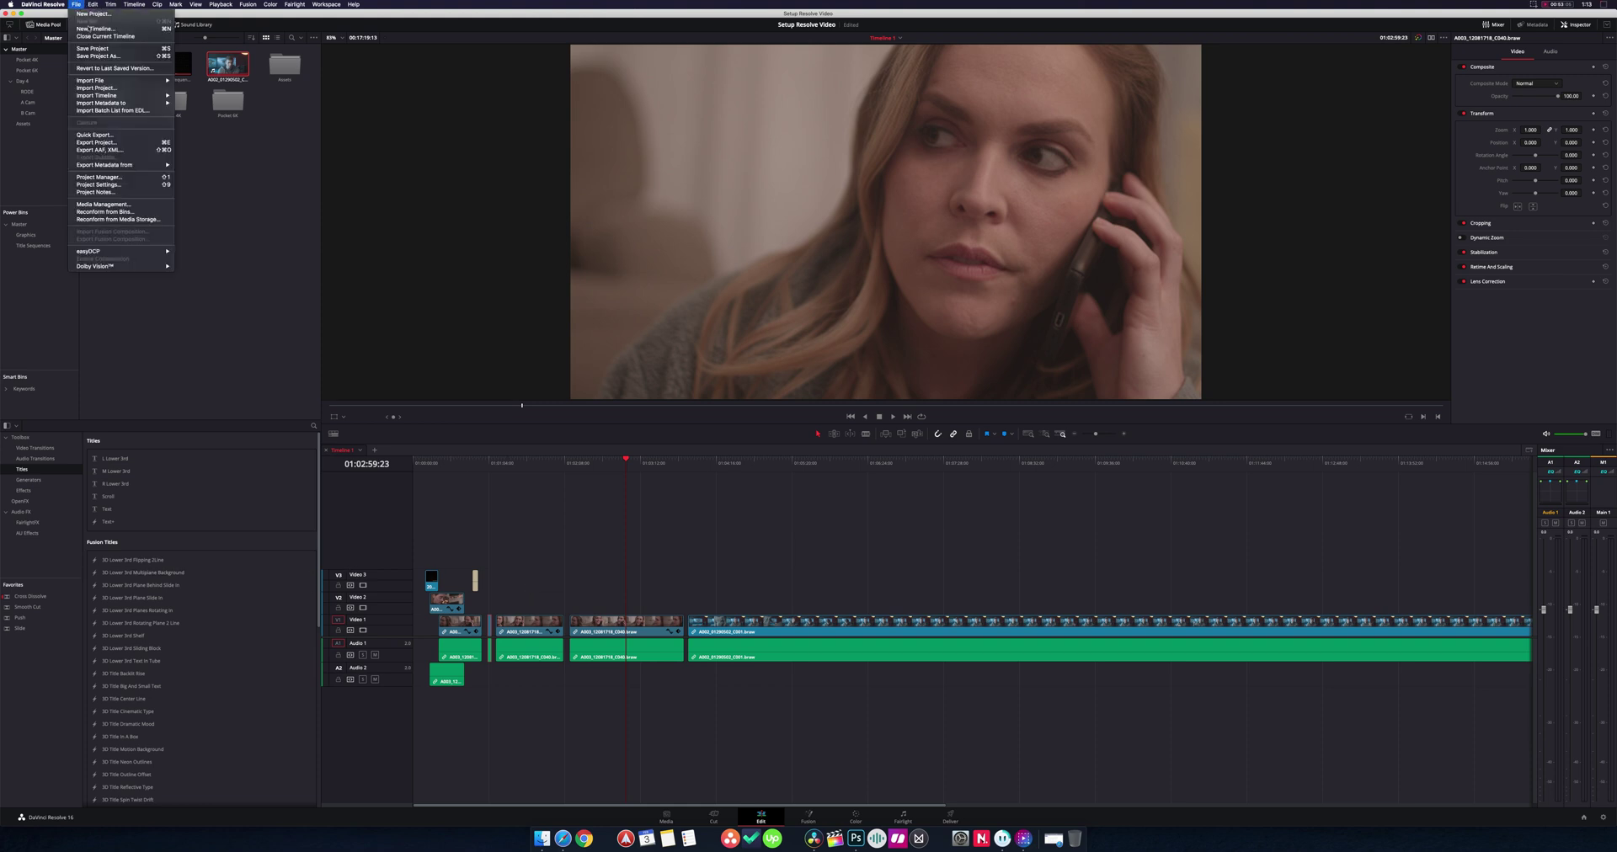
{"action": "left_click", "coordinate": [98, 184]}
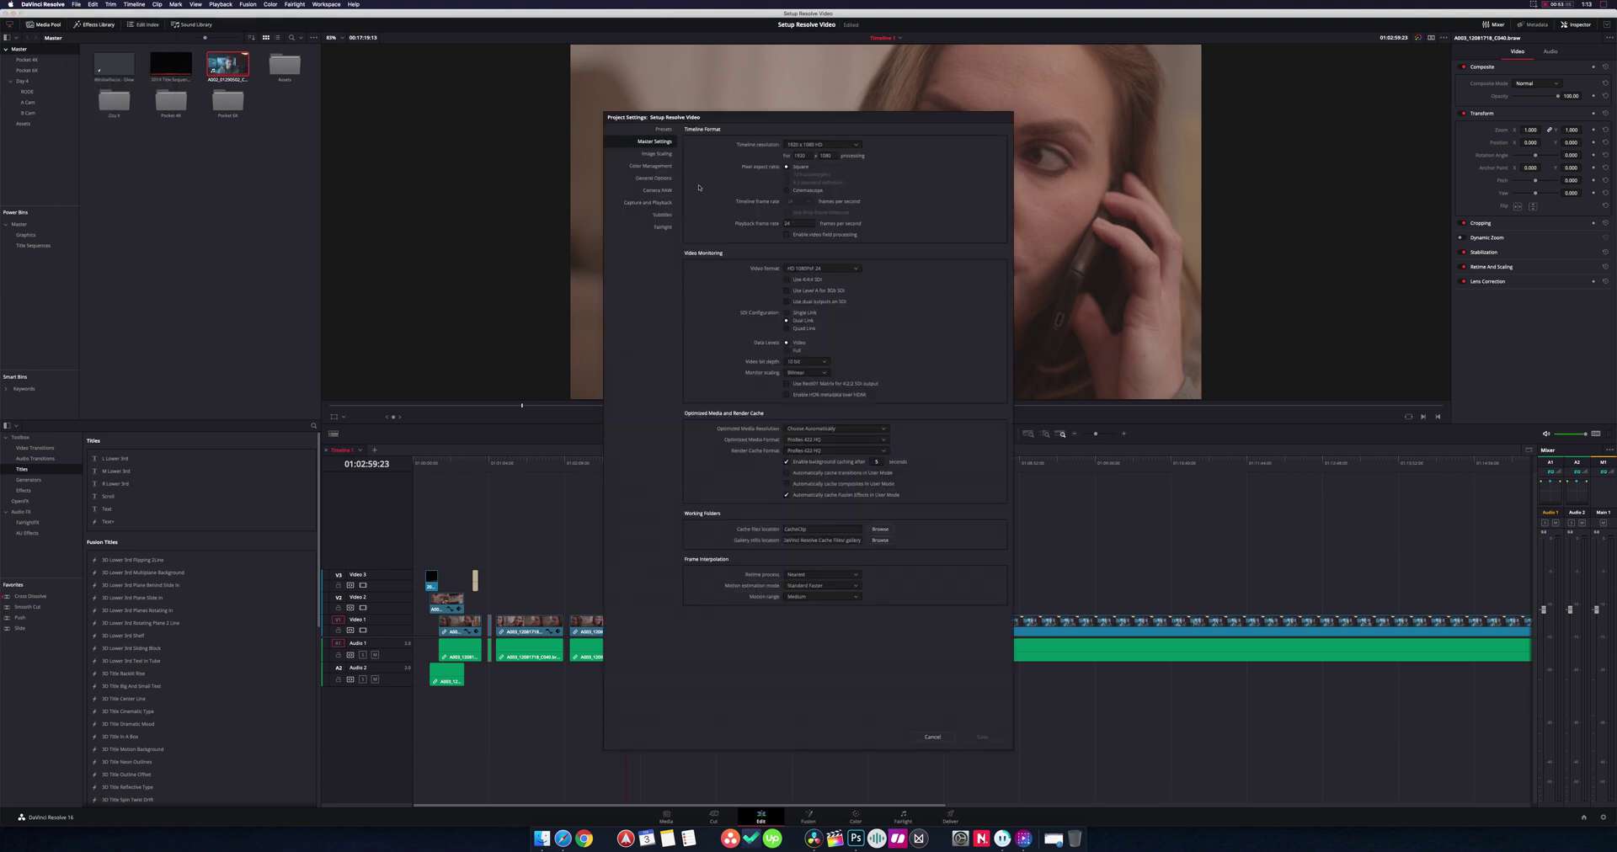
{"action": "left_click", "coordinate": [660, 167]}
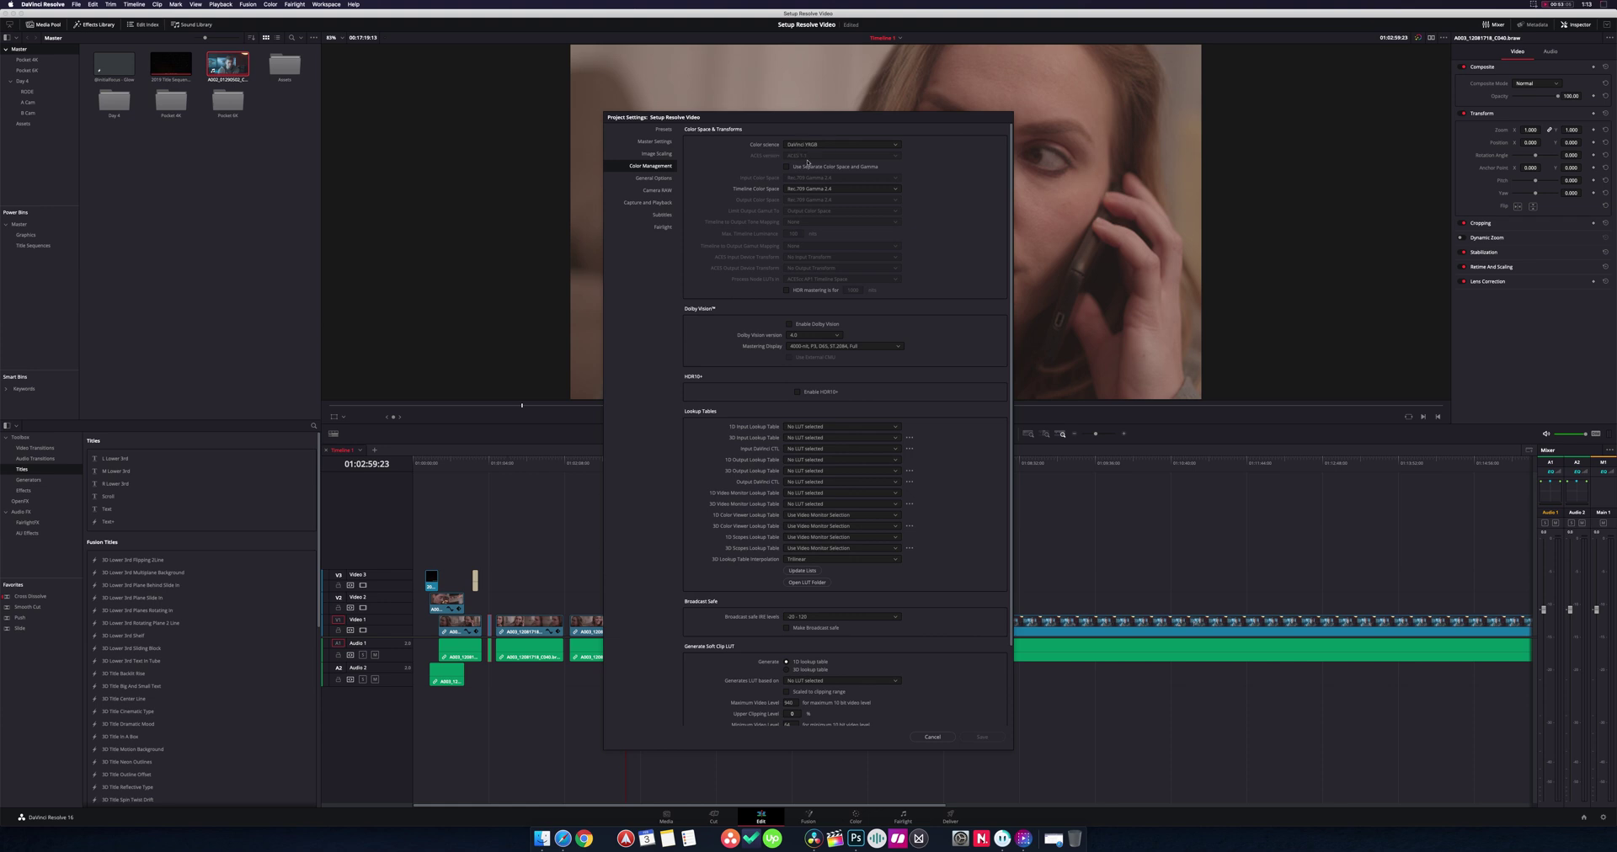
{"action": "left_click", "coordinate": [800, 146]}
{"action": "left_click", "coordinate": [796, 171]}
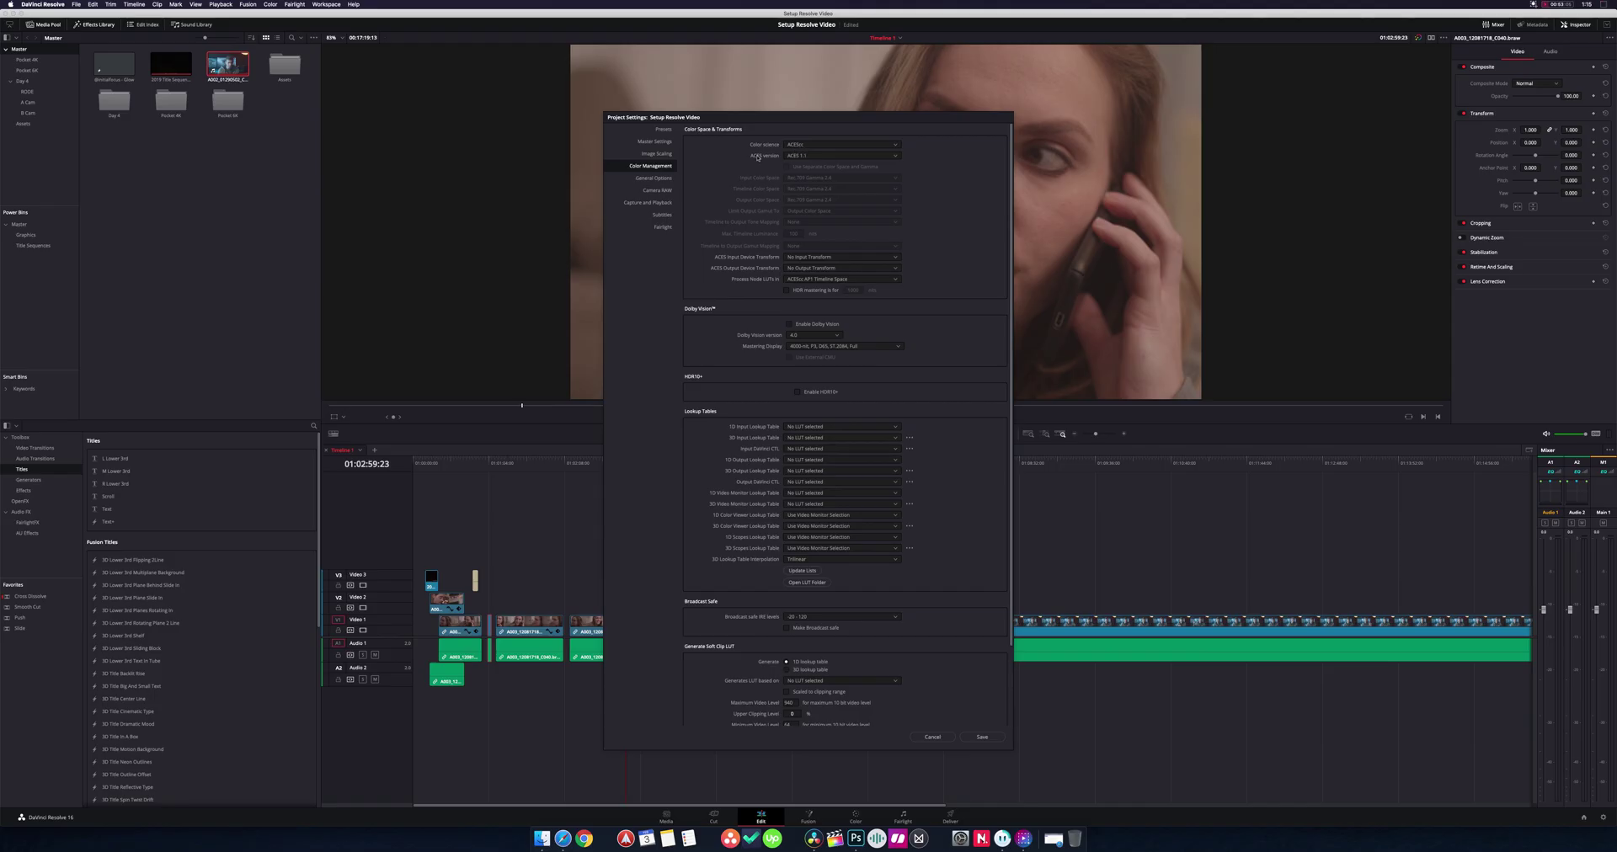
Choose ACES version 1.1 and Rec.709 as the ACES Output Device Transform, and save the project settings.
{"action": "left_click", "coordinate": [812, 157]}
{"action": "left_click", "coordinate": [821, 176]}
{"action": "left_click", "coordinate": [790, 269]}
{"action": "scroll", "coordinate": [822, 286], "scroll_direction": "down", "scroll_amount": 5}
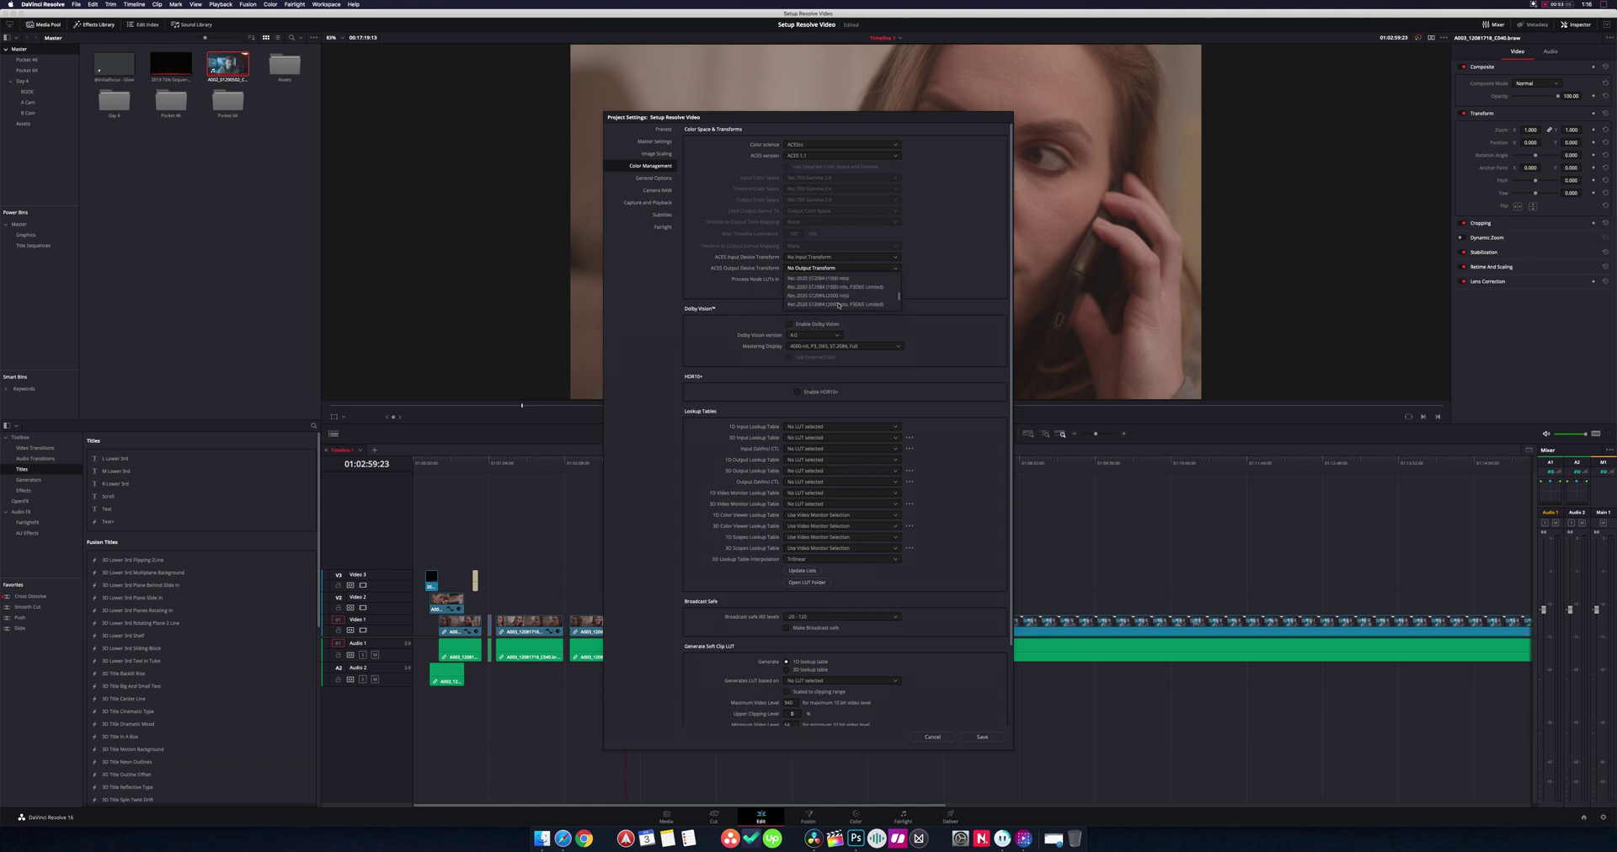
{"action": "left_click", "coordinate": [815, 279]}
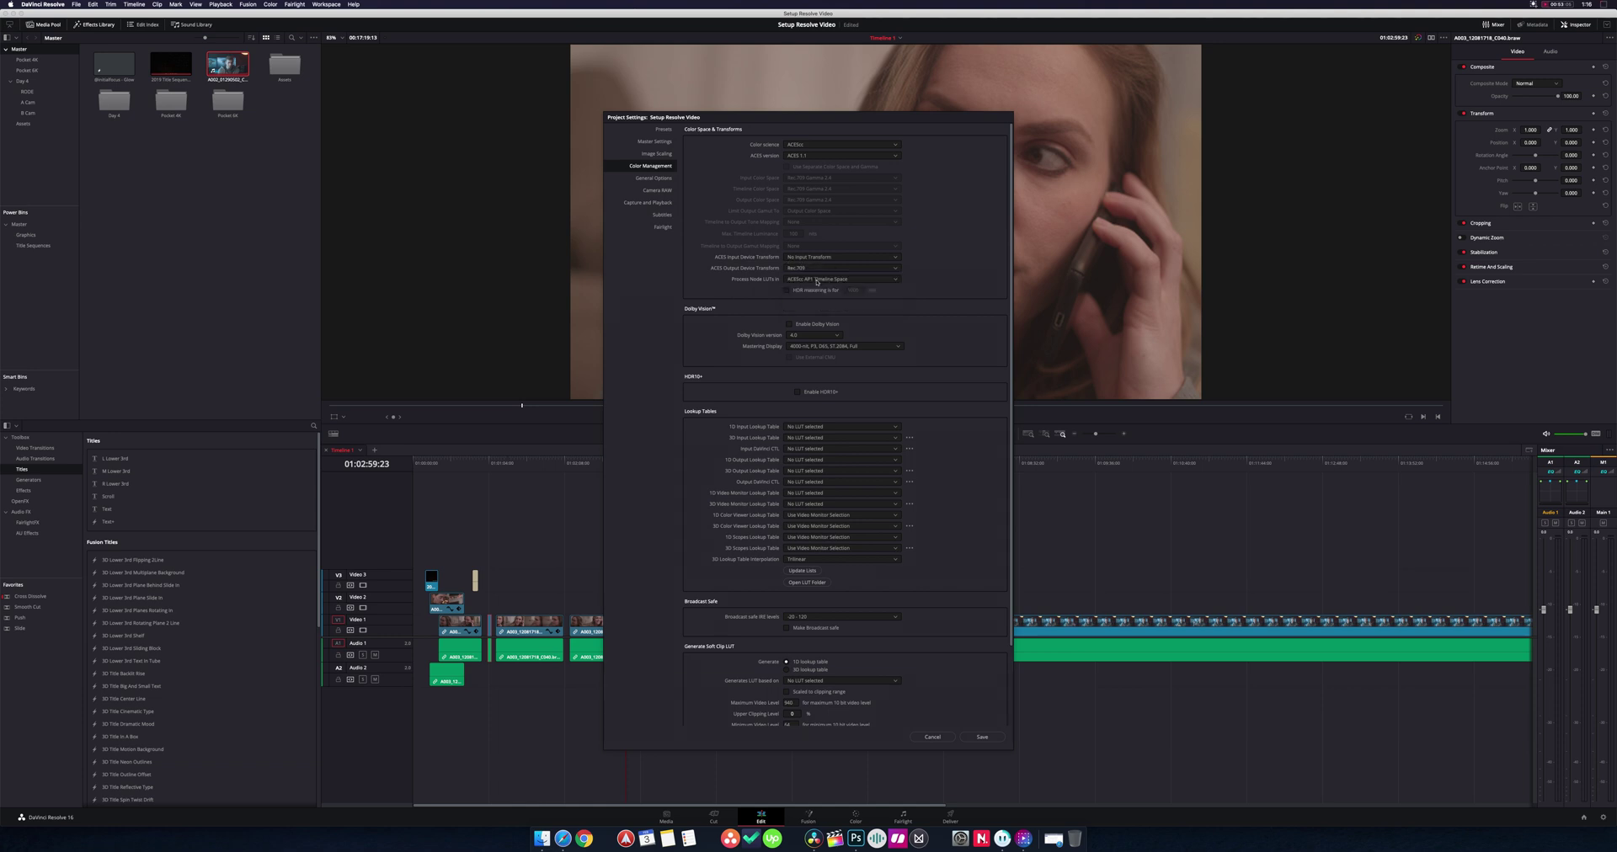
{"action": "left_click", "coordinate": [985, 738]}
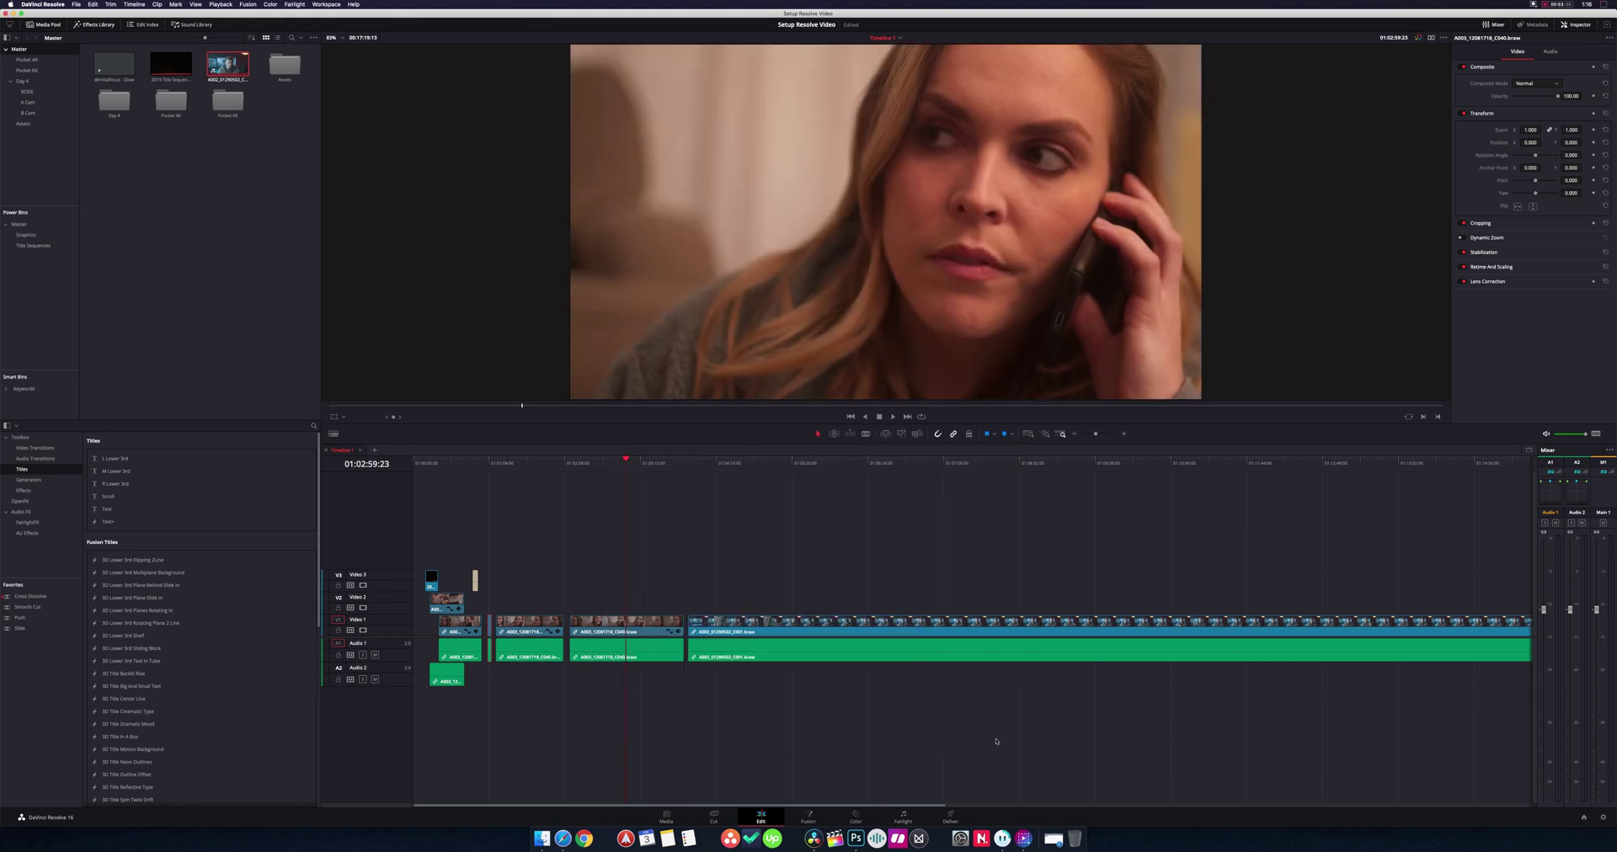
Check how the man's and woman's clips look under the new colour management at several points along the timeline.
{"action": "left_click", "coordinate": [744, 463]}
{"action": "left_click", "coordinate": [786, 463]}
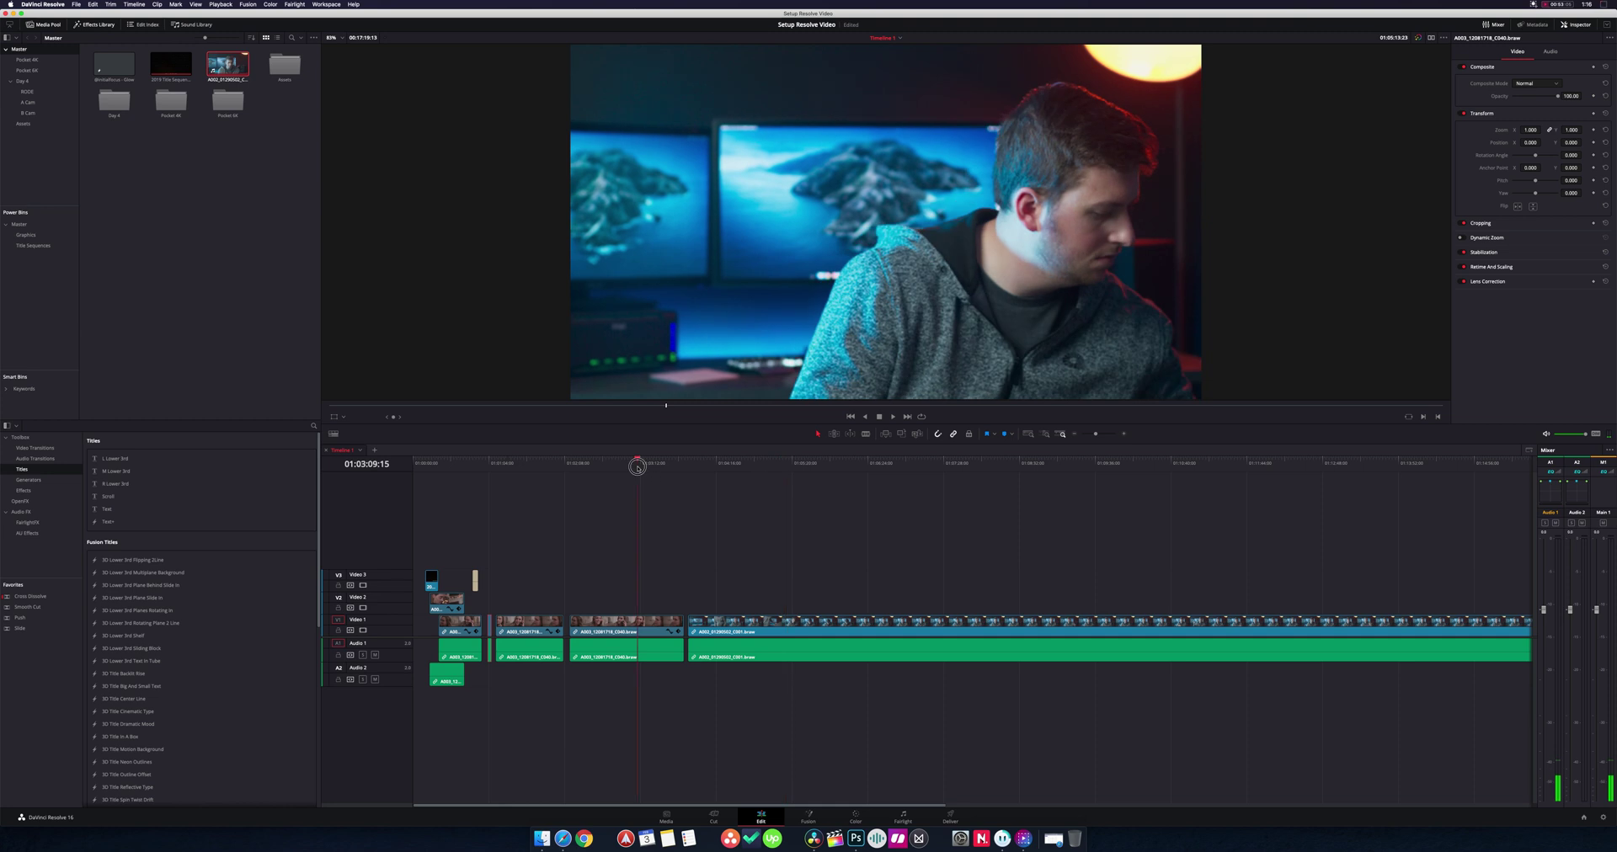
{"action": "left_click", "coordinate": [654, 465]}
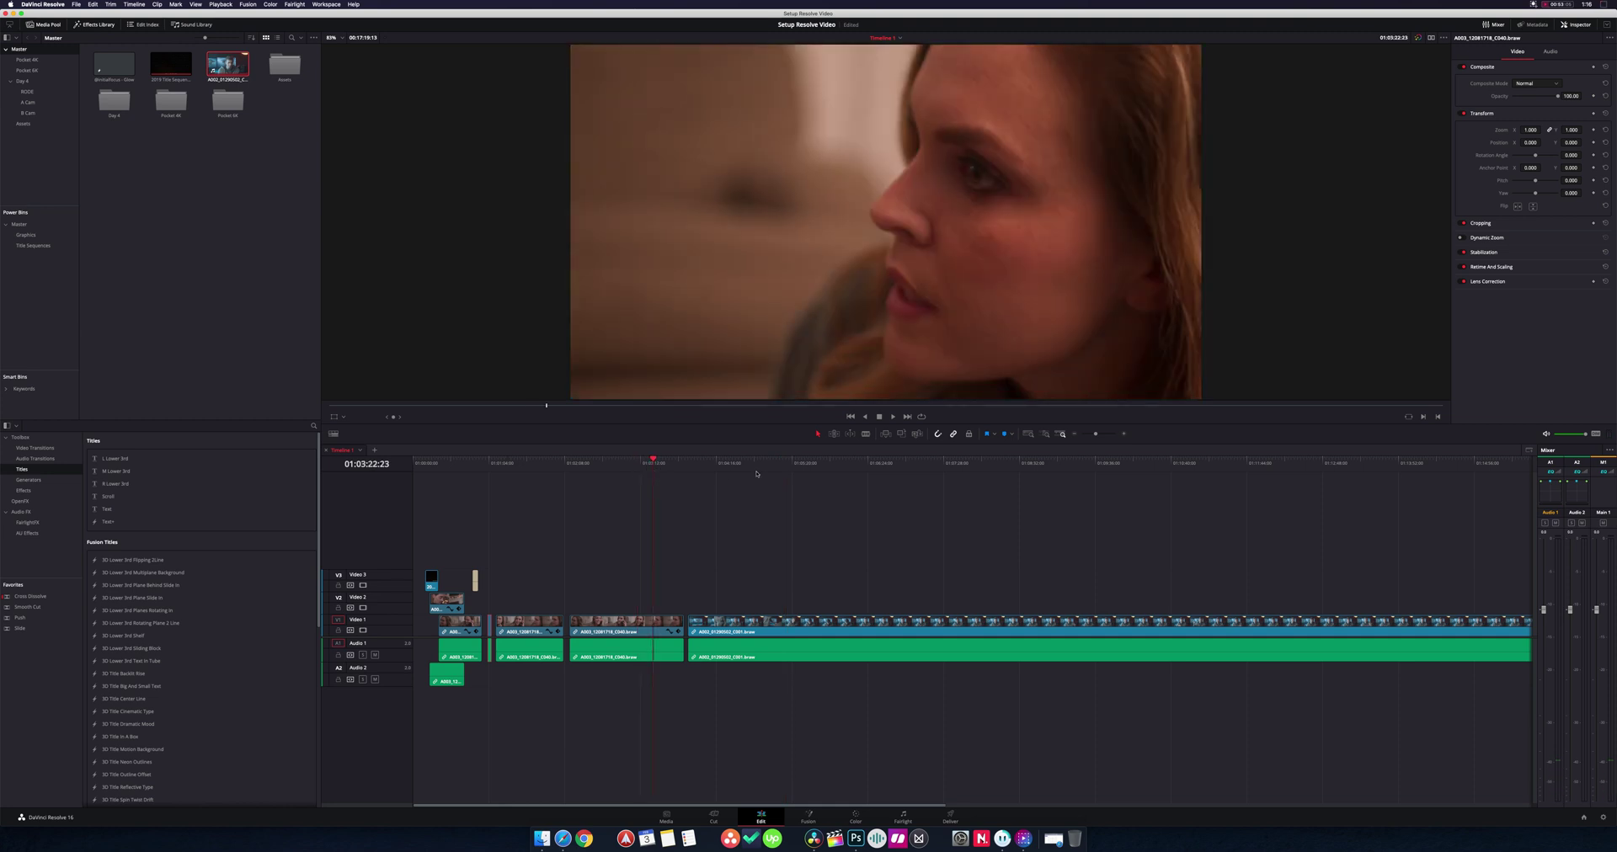
{"action": "left_click", "coordinate": [809, 463]}
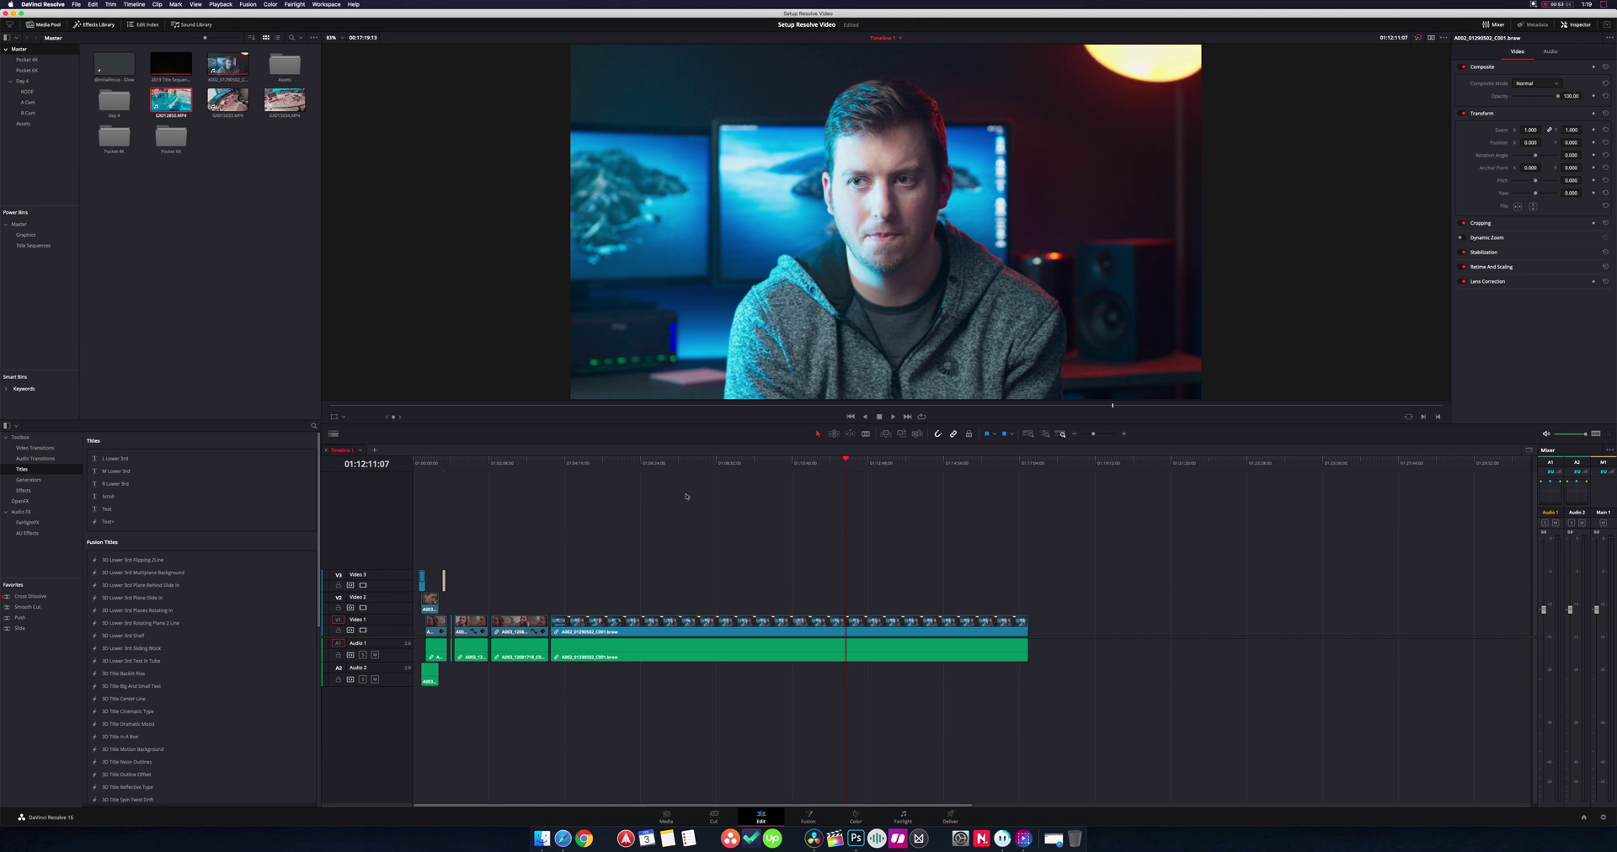
Bring up the man's clip at 01:09:15:23 for grading and set its Camera Raw decoding to Clip.
{"action": "left_click", "coordinate": [509, 459]}
{"action": "left_click", "coordinate": [597, 469]}
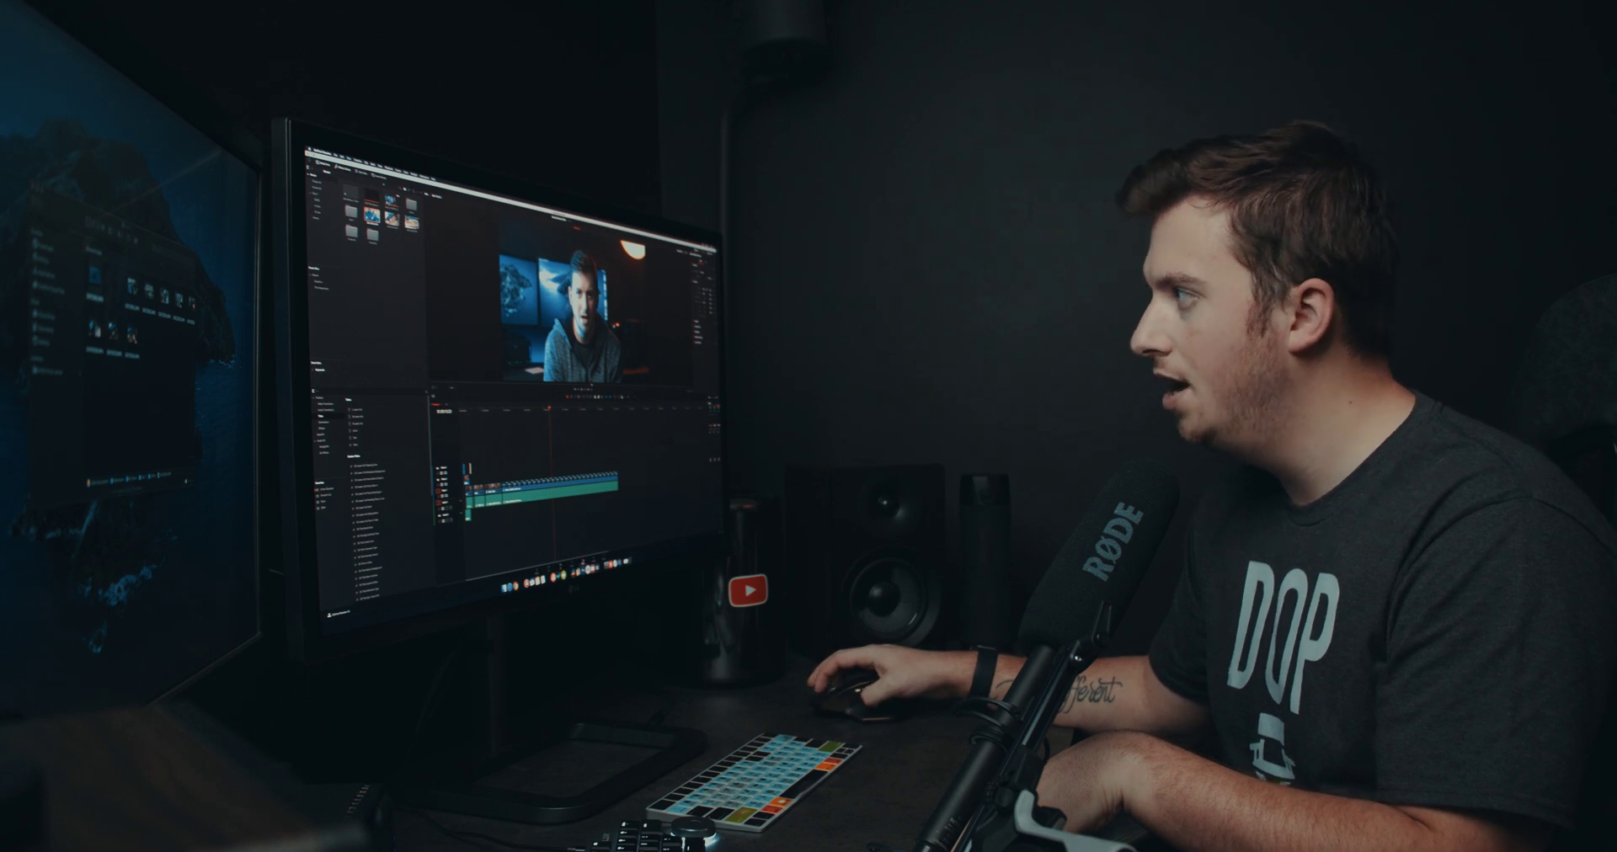
{"action": "key", "text": "shift+6"}
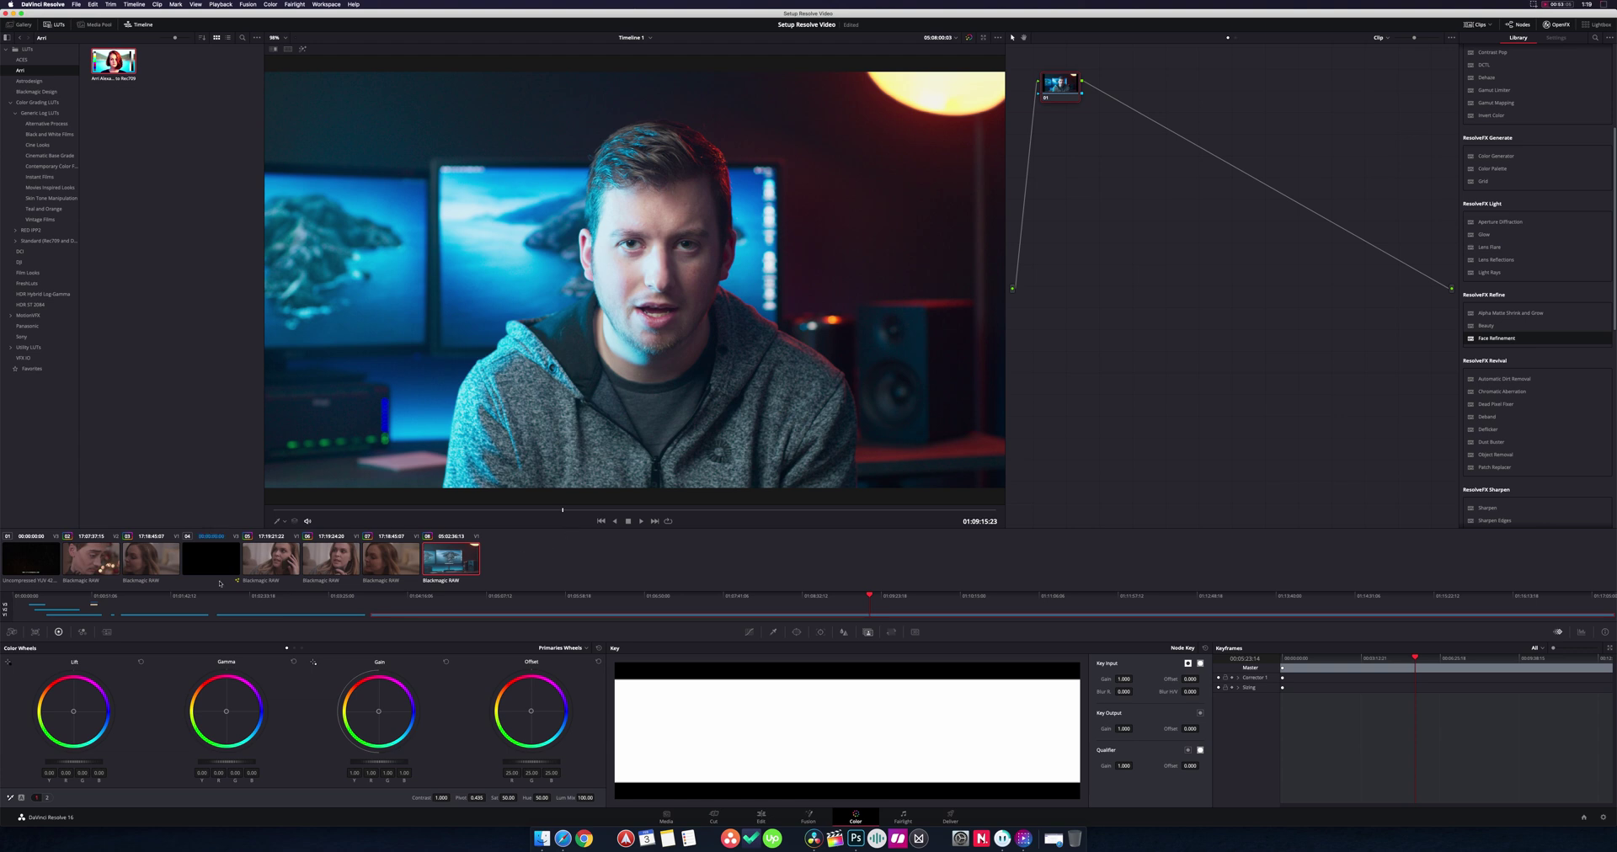
{"action": "left_click", "coordinate": [12, 631]}
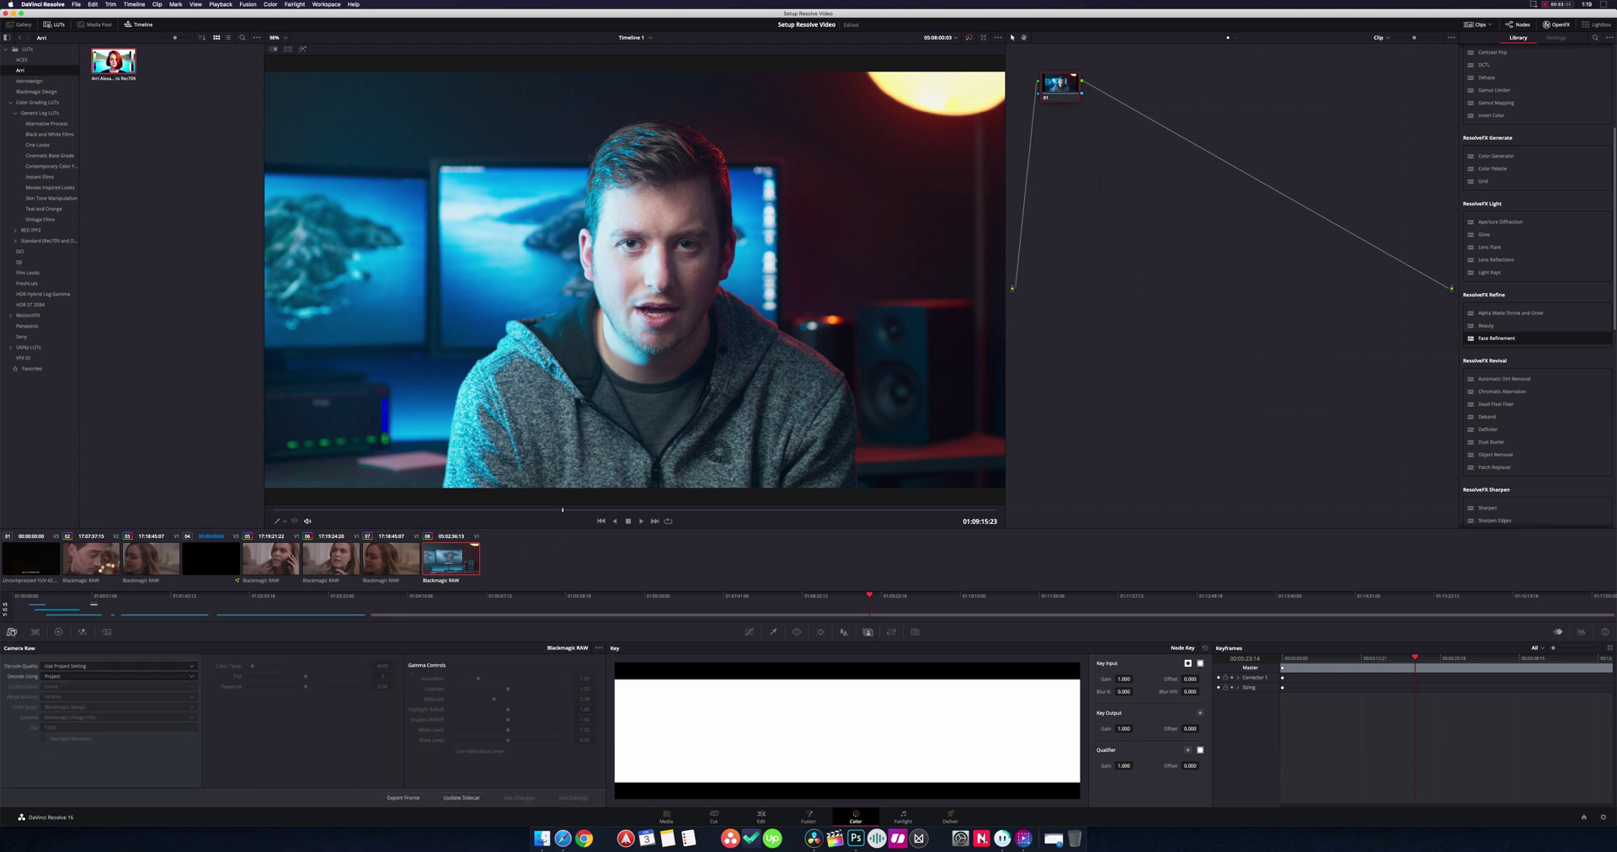
{"action": "left_click", "coordinate": [46, 678]}
{"action": "left_click", "coordinate": [67, 698]}
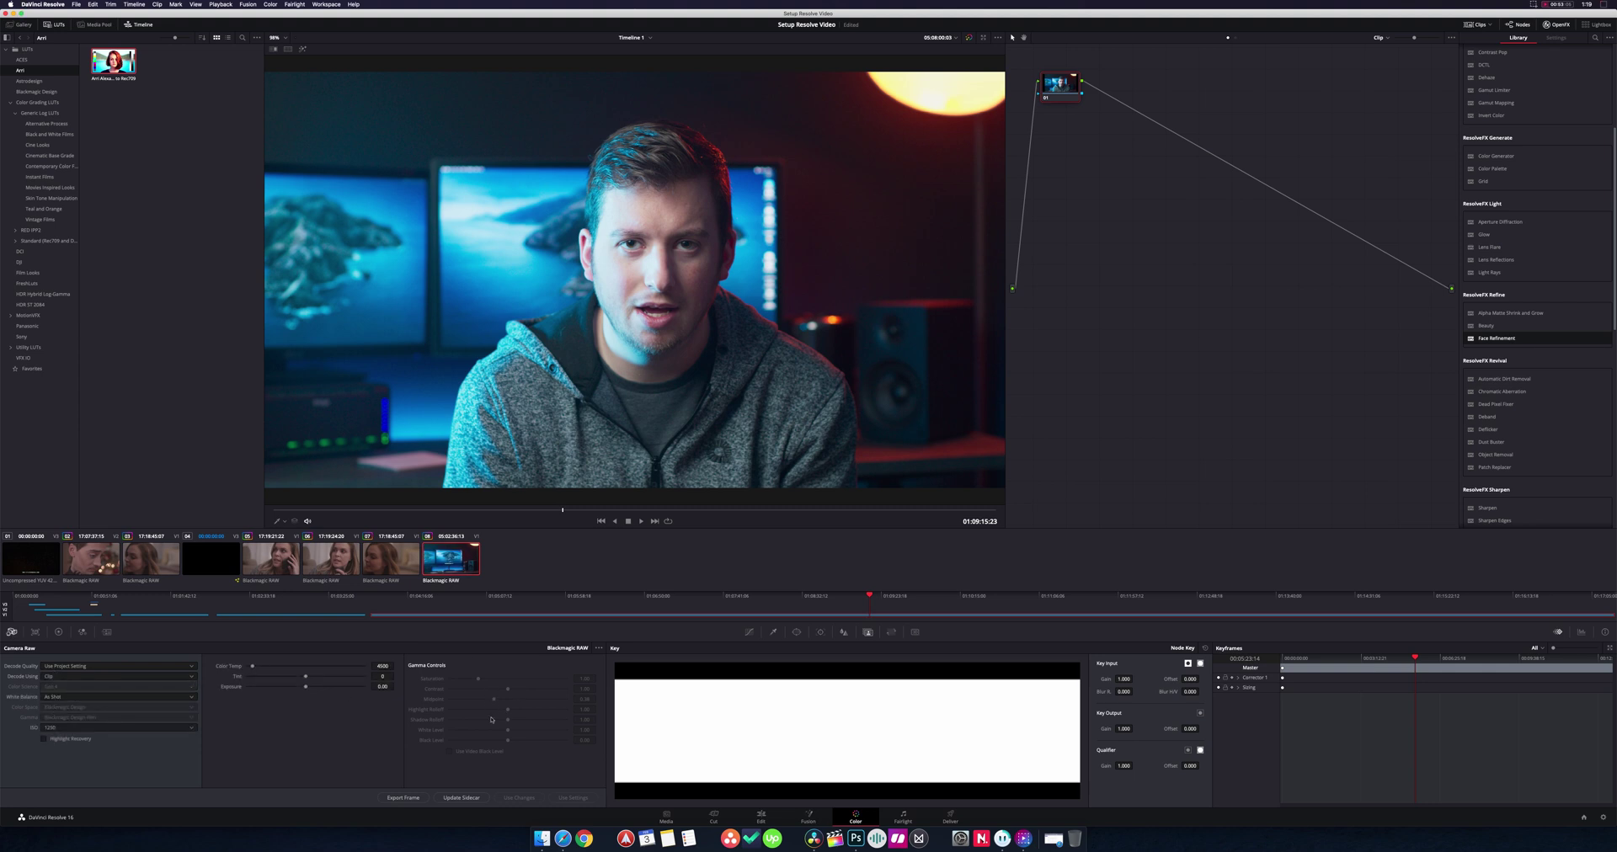
Lower the master Gamma of the man's clip slightly with the color wheels and return to the Edit page.
{"action": "left_click", "coordinate": [58, 631]}
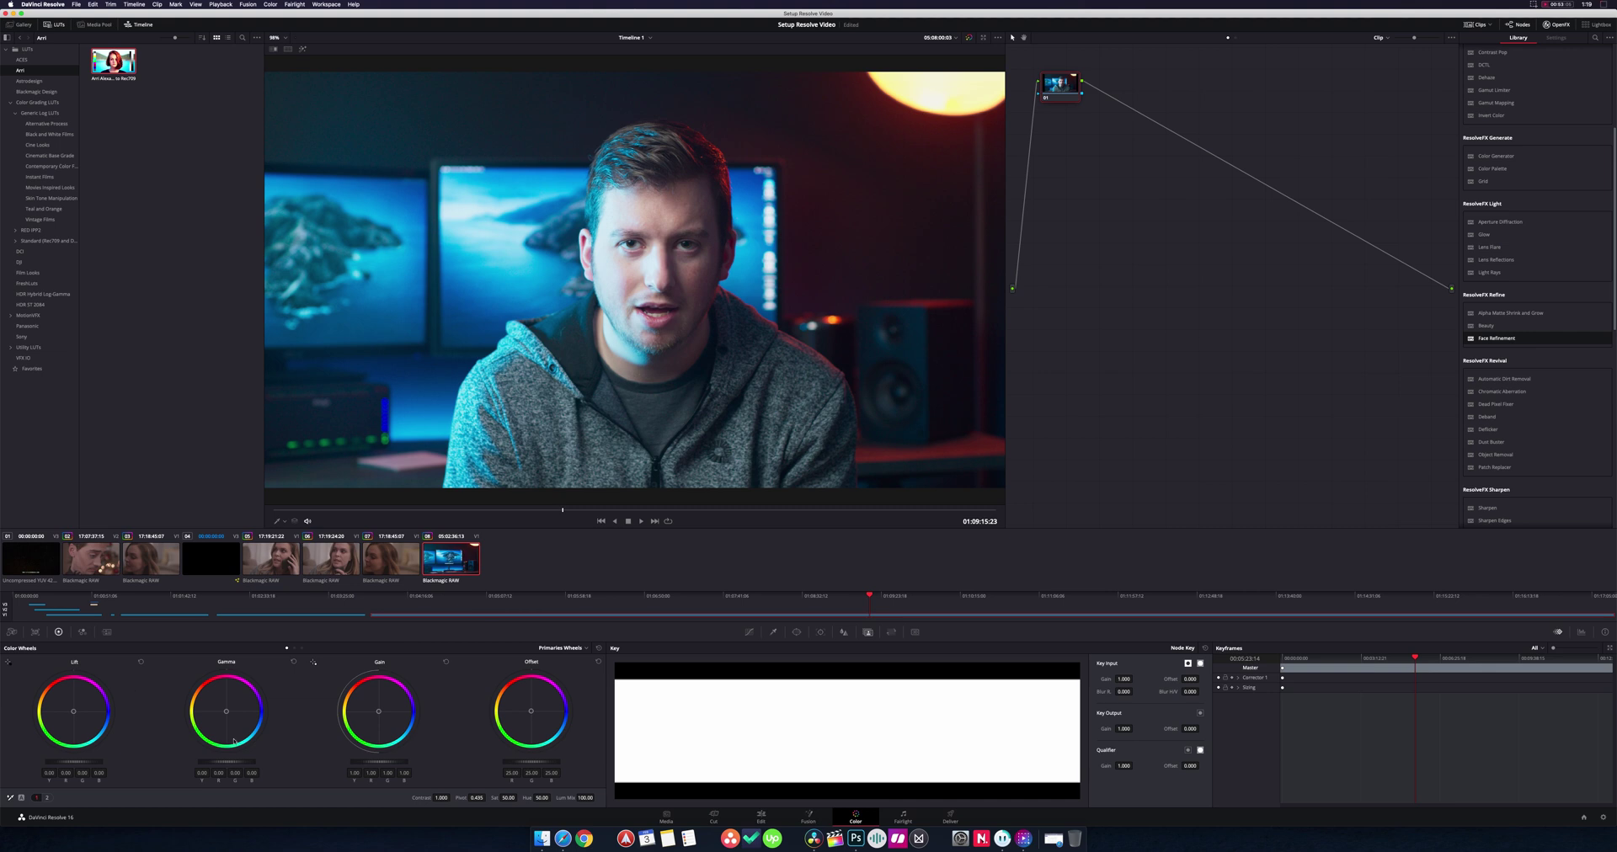
{"action": "left_click", "coordinate": [12, 632]}
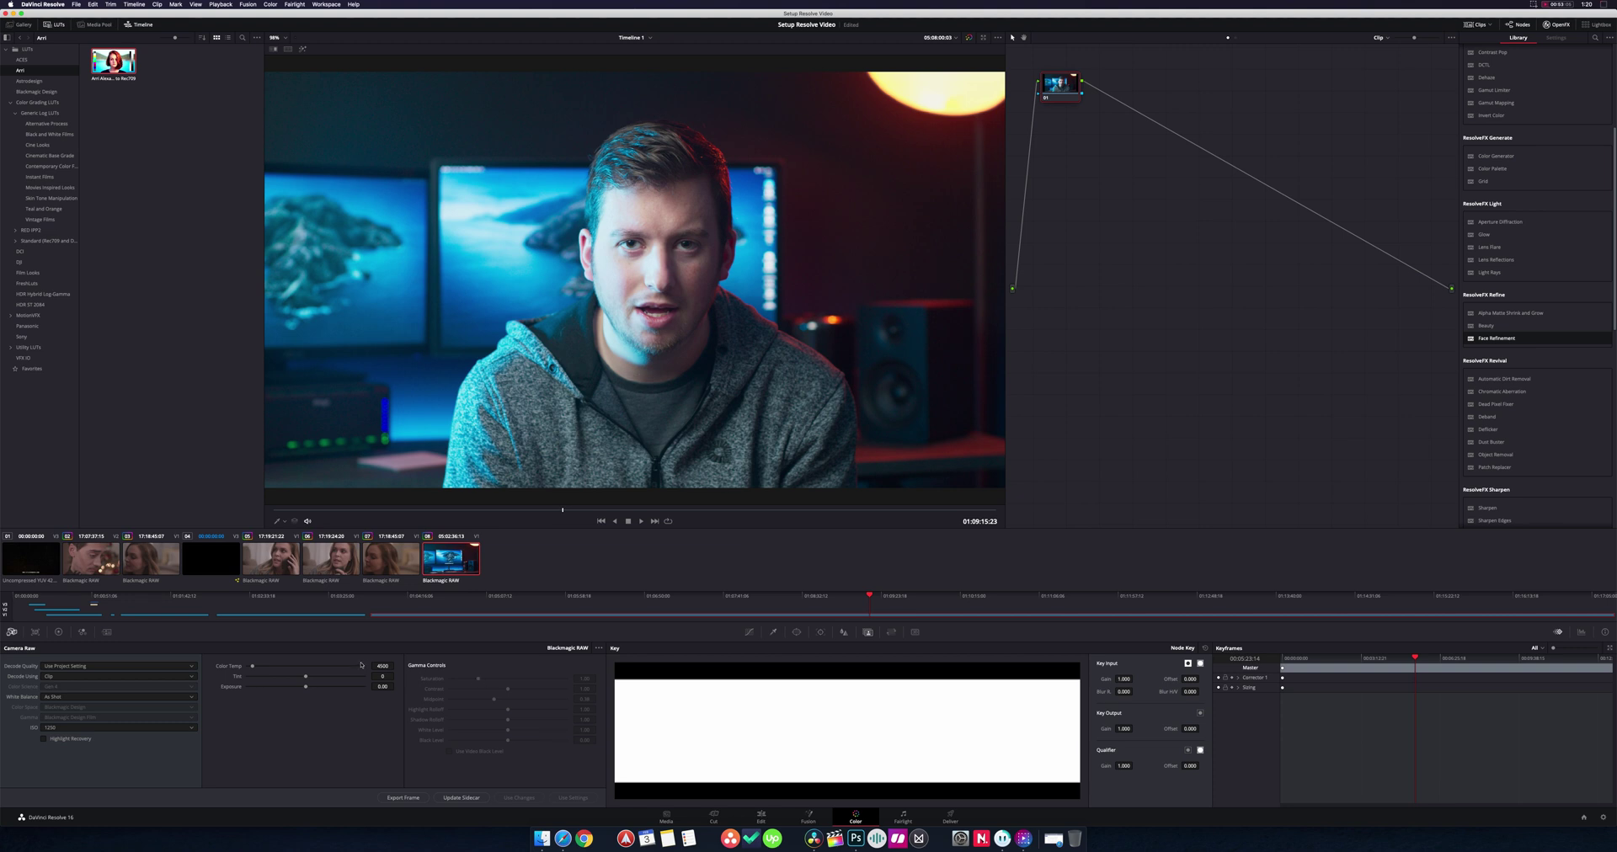
{"action": "left_click", "coordinate": [58, 632]}
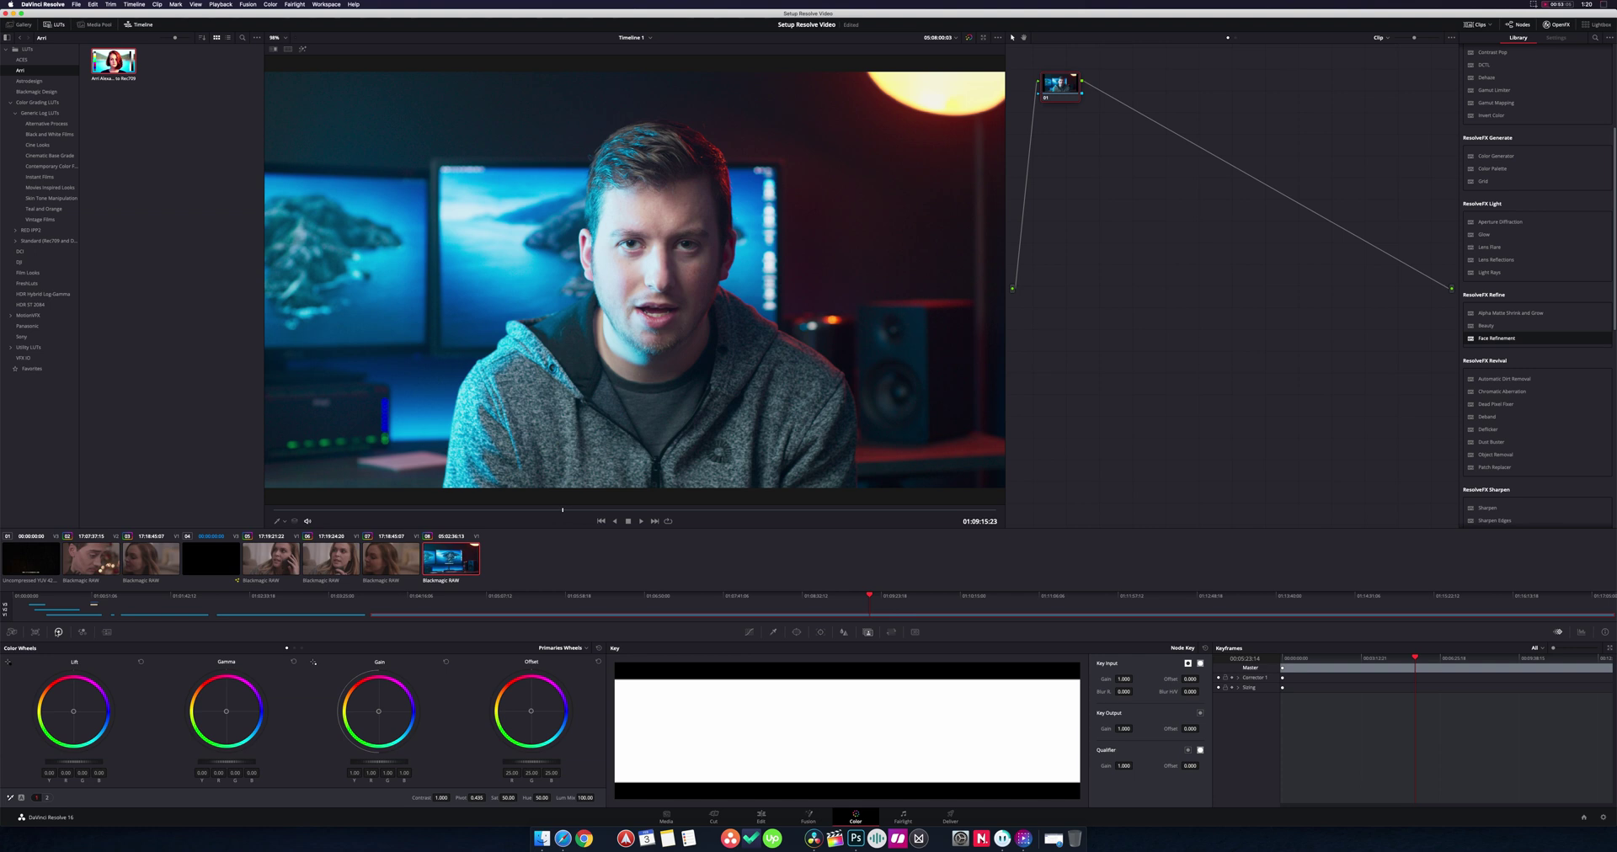
{"action": "mouse_move", "coordinate": [224, 761]}
{"action": "left_mouse_down"}
{"action": "mouse_move", "coordinate": [177, 760]}
{"action": "mouse_move", "coordinate": [196, 759]}
{"action": "left_mouse_up"}
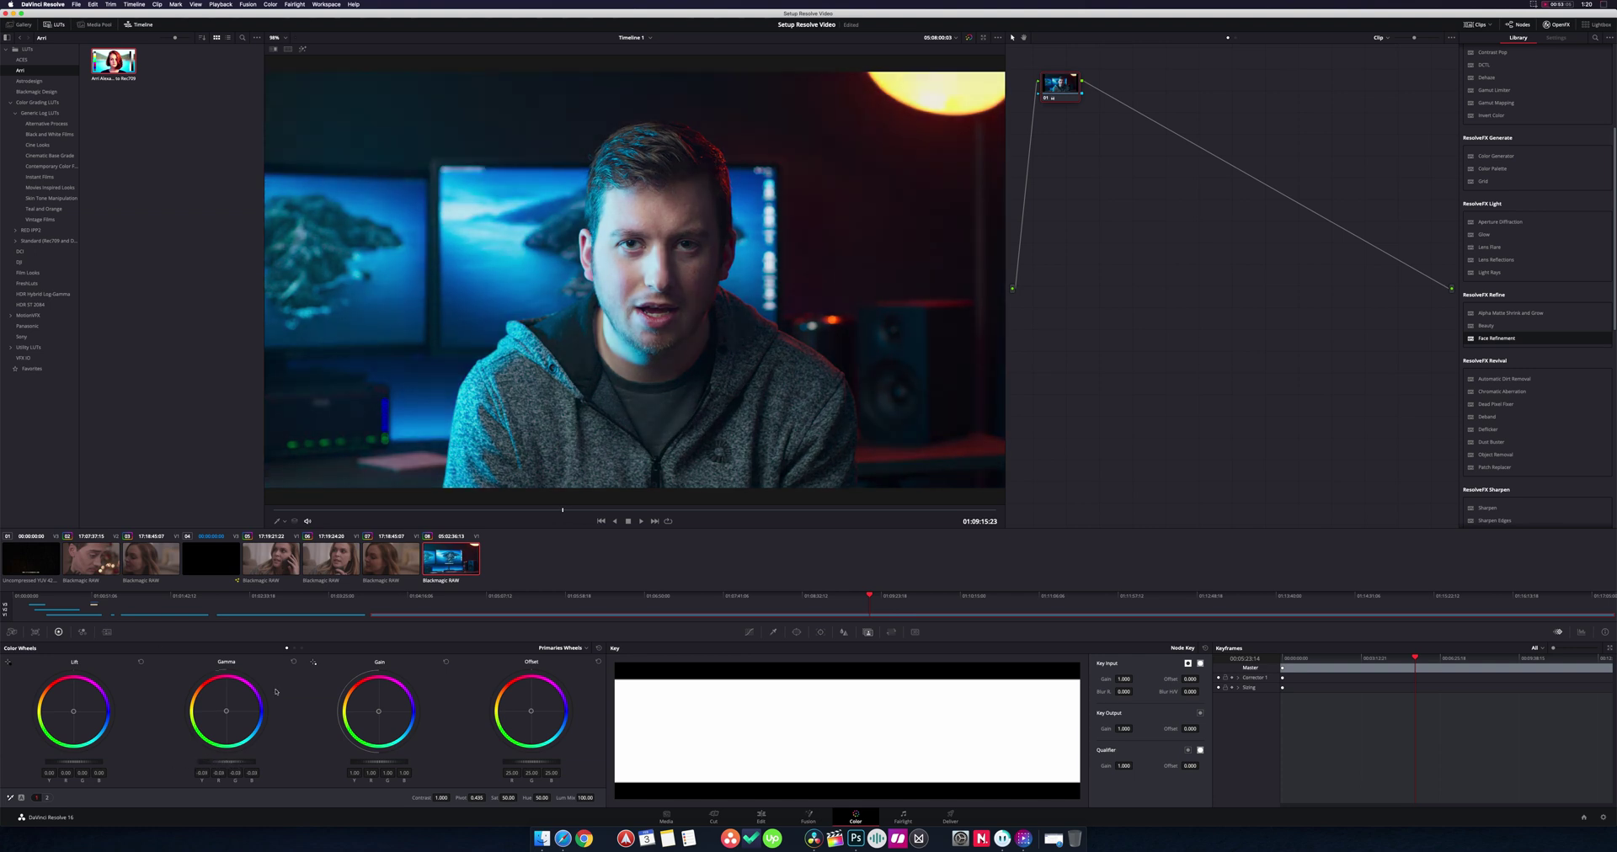
{"action": "left_click", "coordinate": [761, 817]}
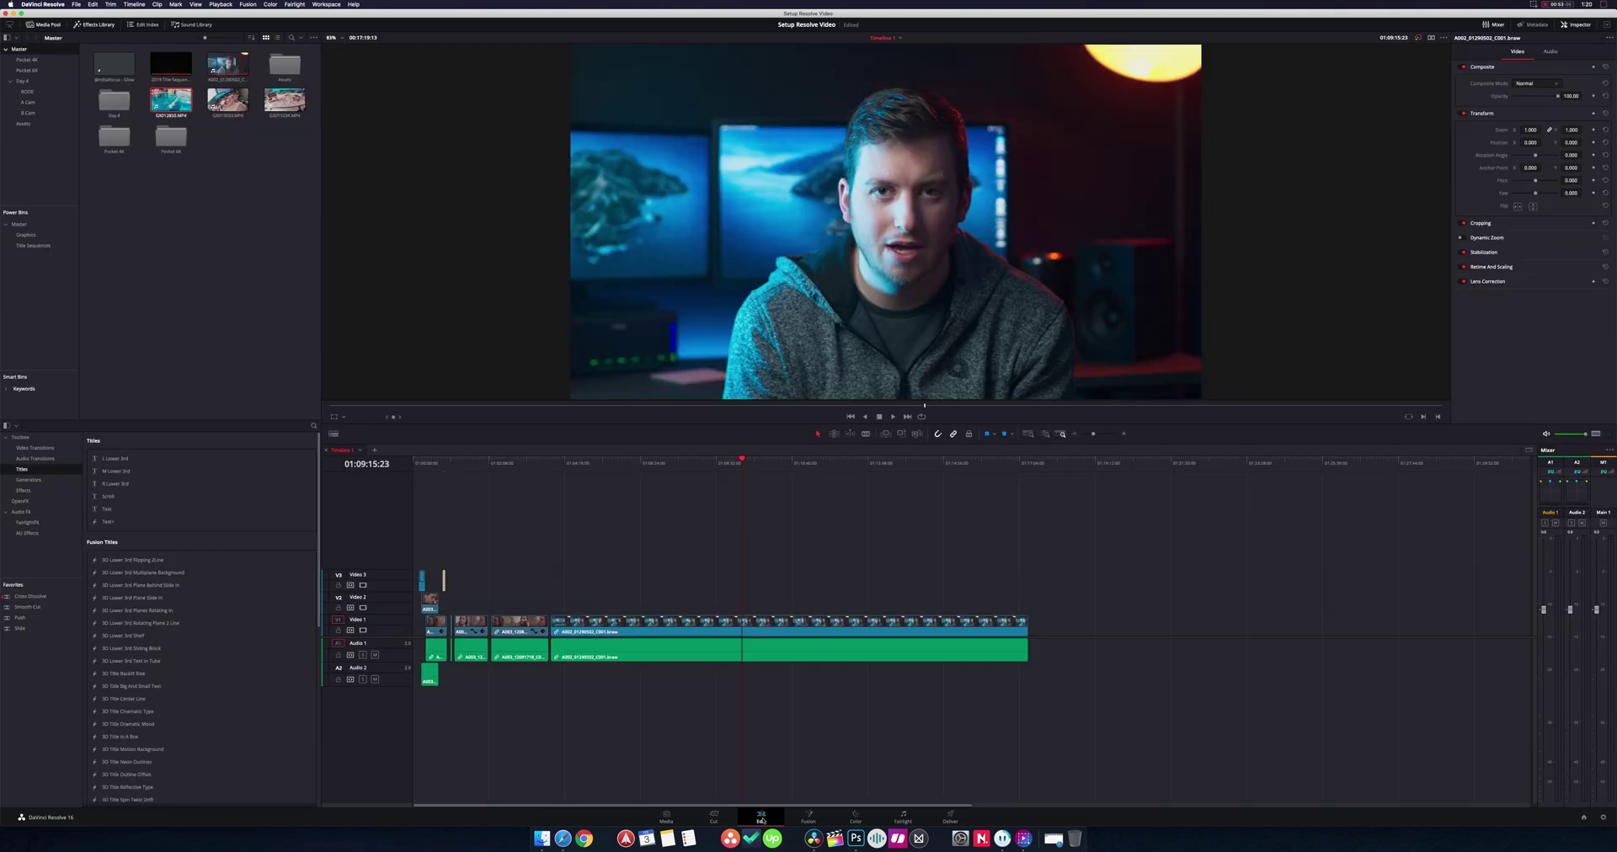